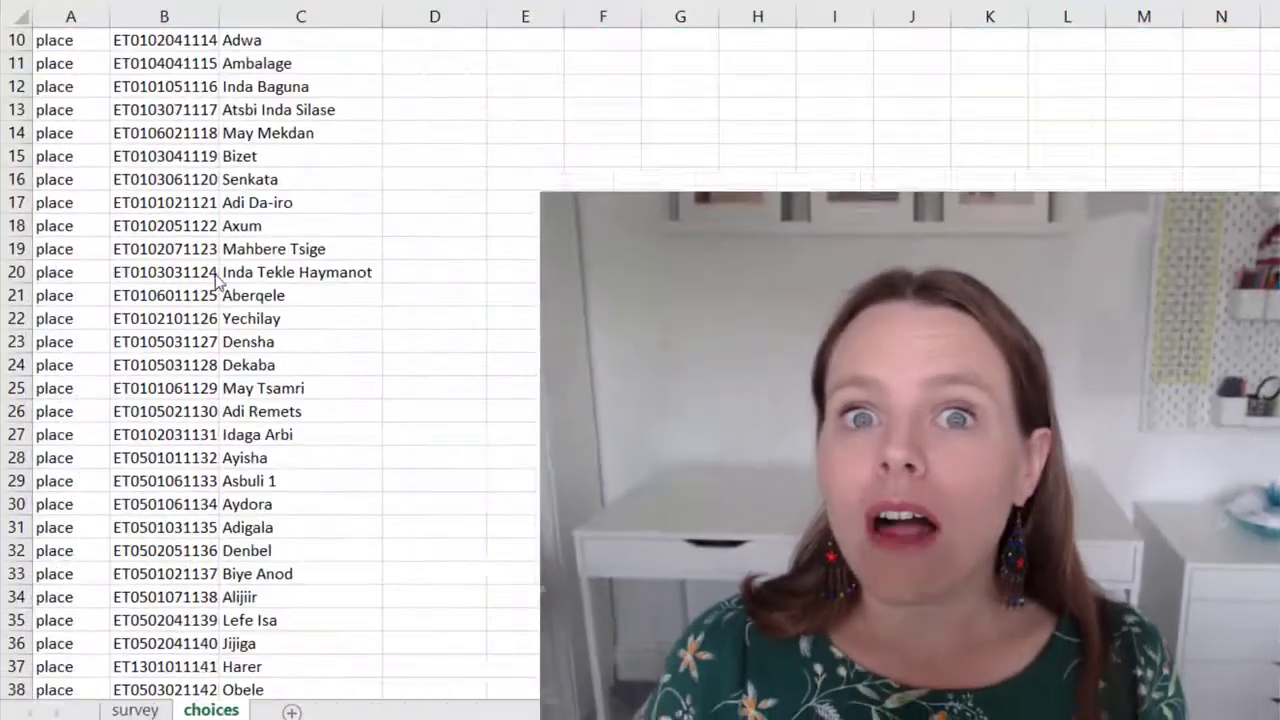
# Scroll to the end of the place choices and select the last row, 16015 (Wali Haidar)
pyautogui.scroll(-20, 215, 281)
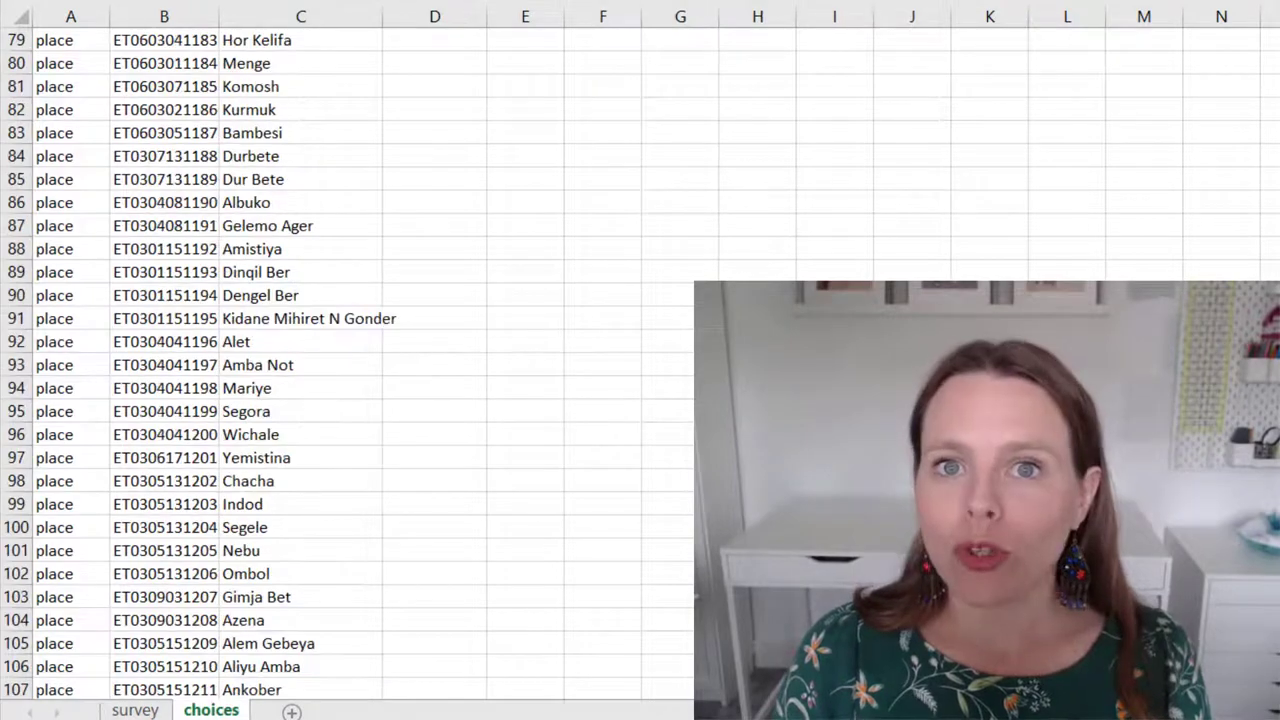
pyautogui.press('Right')
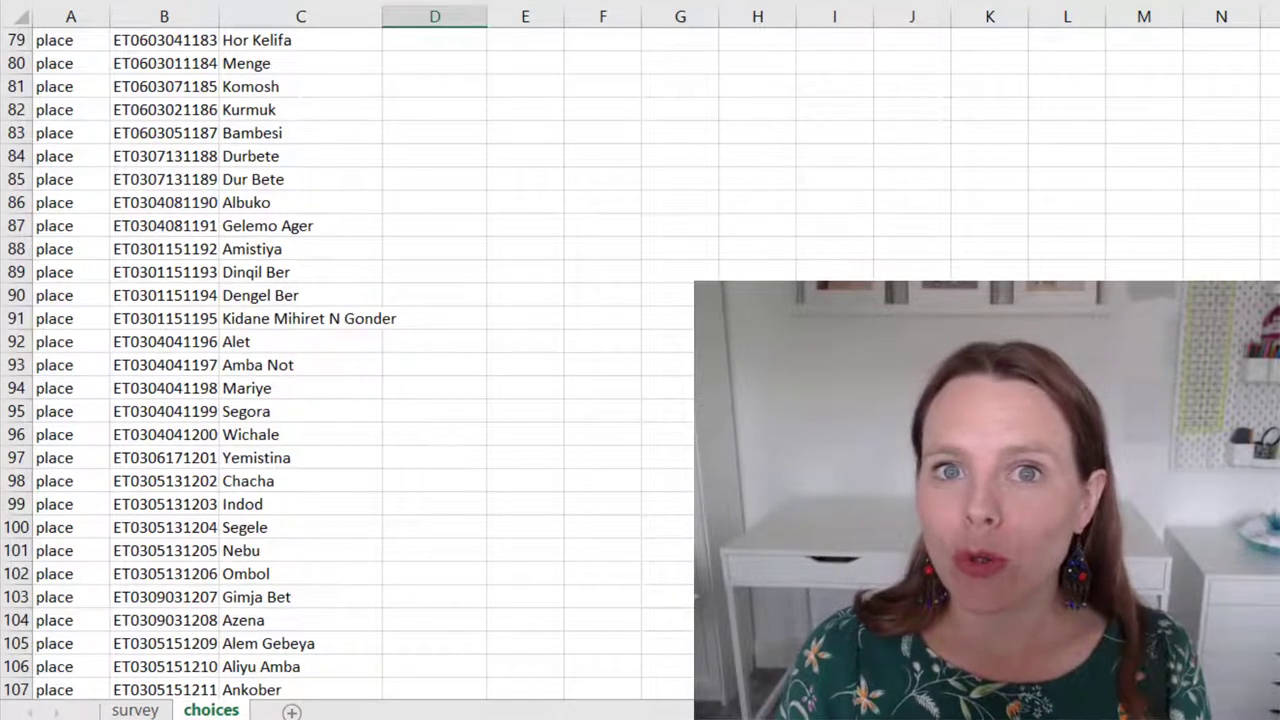
pyautogui.scroll(-20, 347, 360)
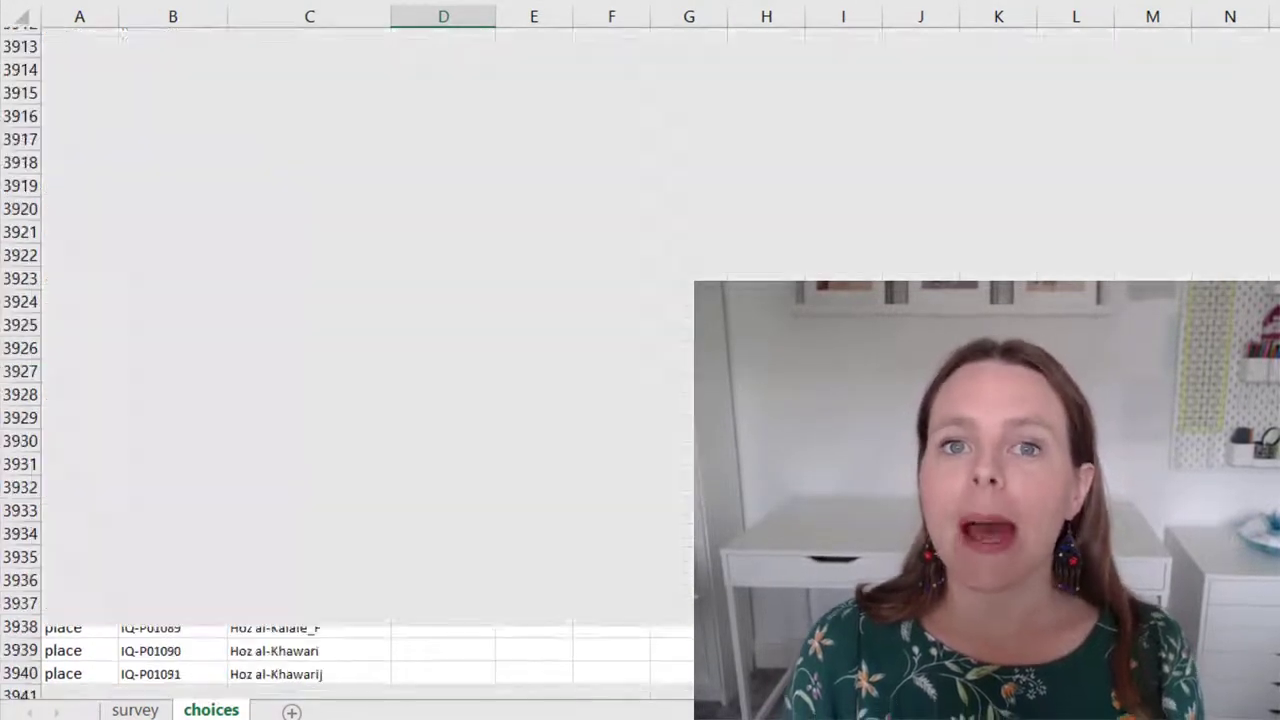
pyautogui.scroll(-20, 347, 360)
pyautogui.scroll(-20, 347, 360)
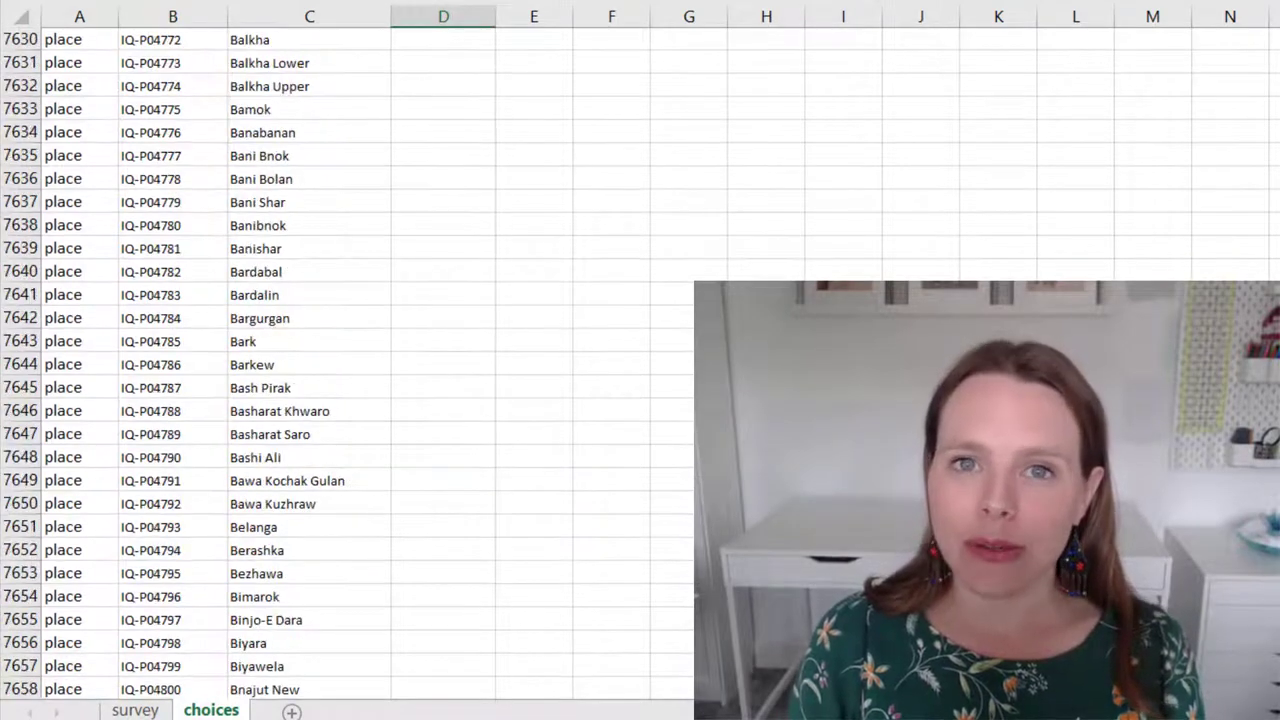
pyautogui.scroll(-20, 347, 360)
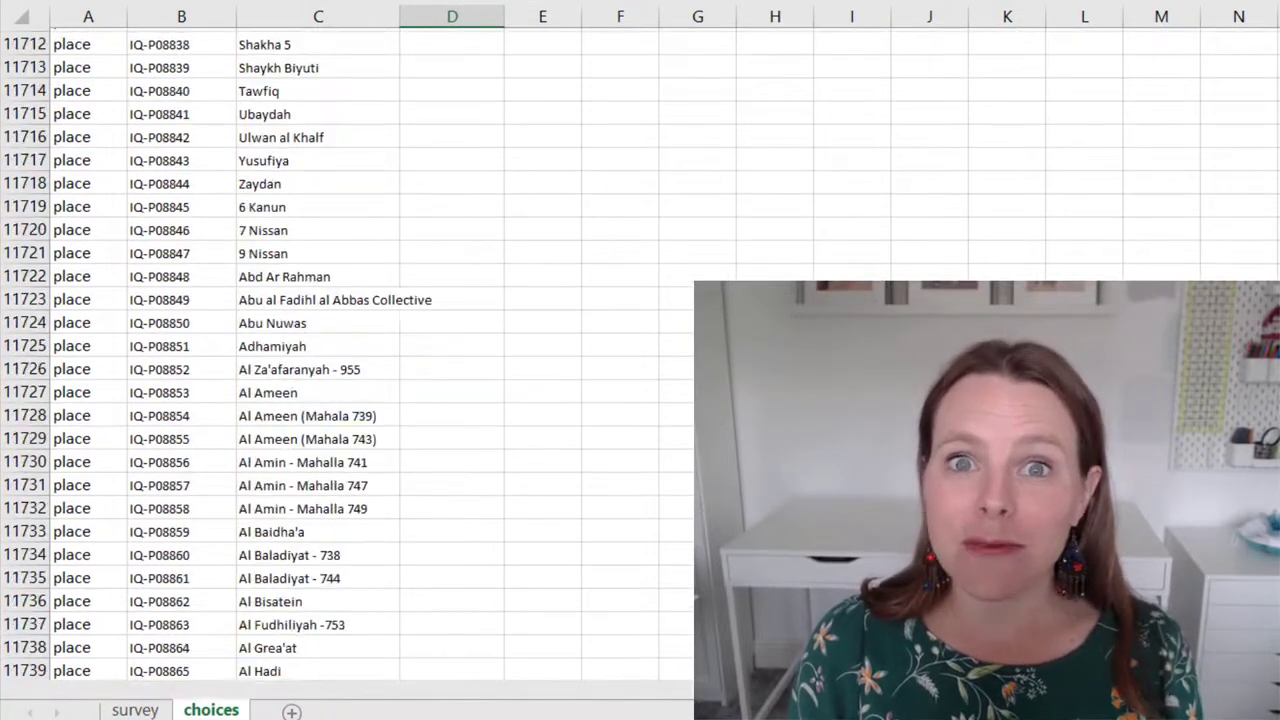
pyautogui.scroll(-20, 347, 360)
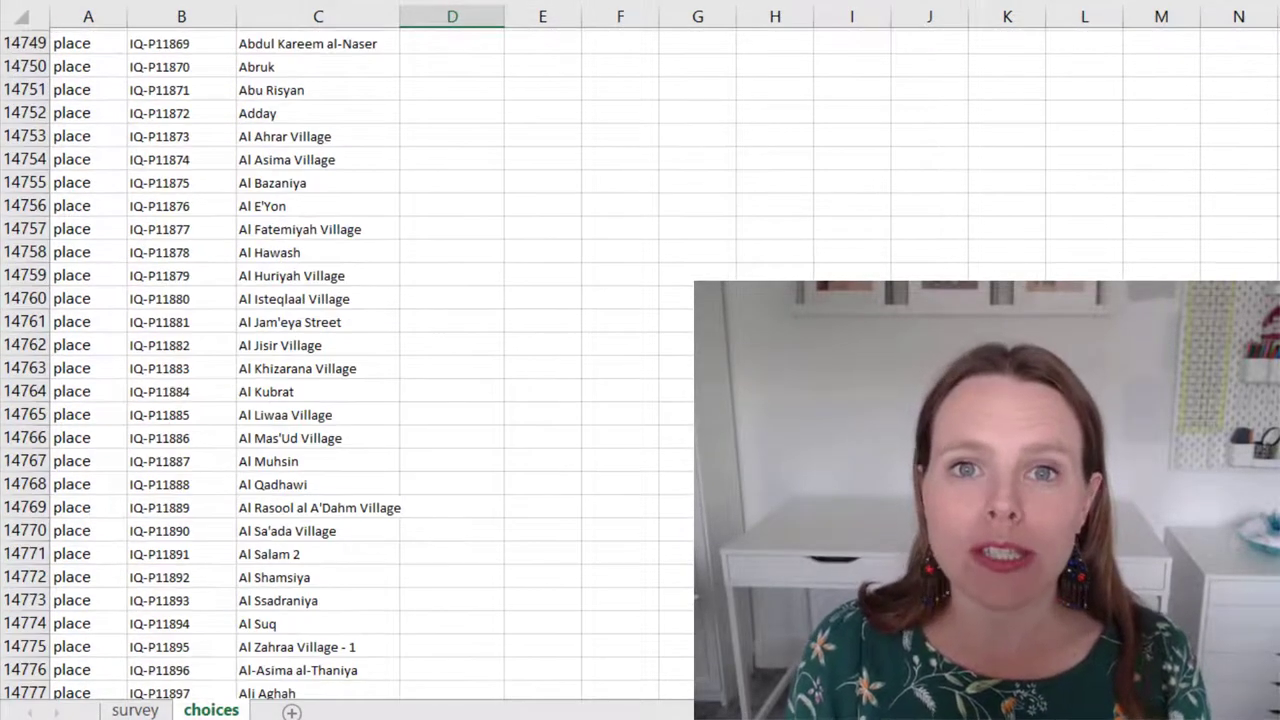
pyautogui.click(285, 668)
pyautogui.hotkey('shift', 'space')
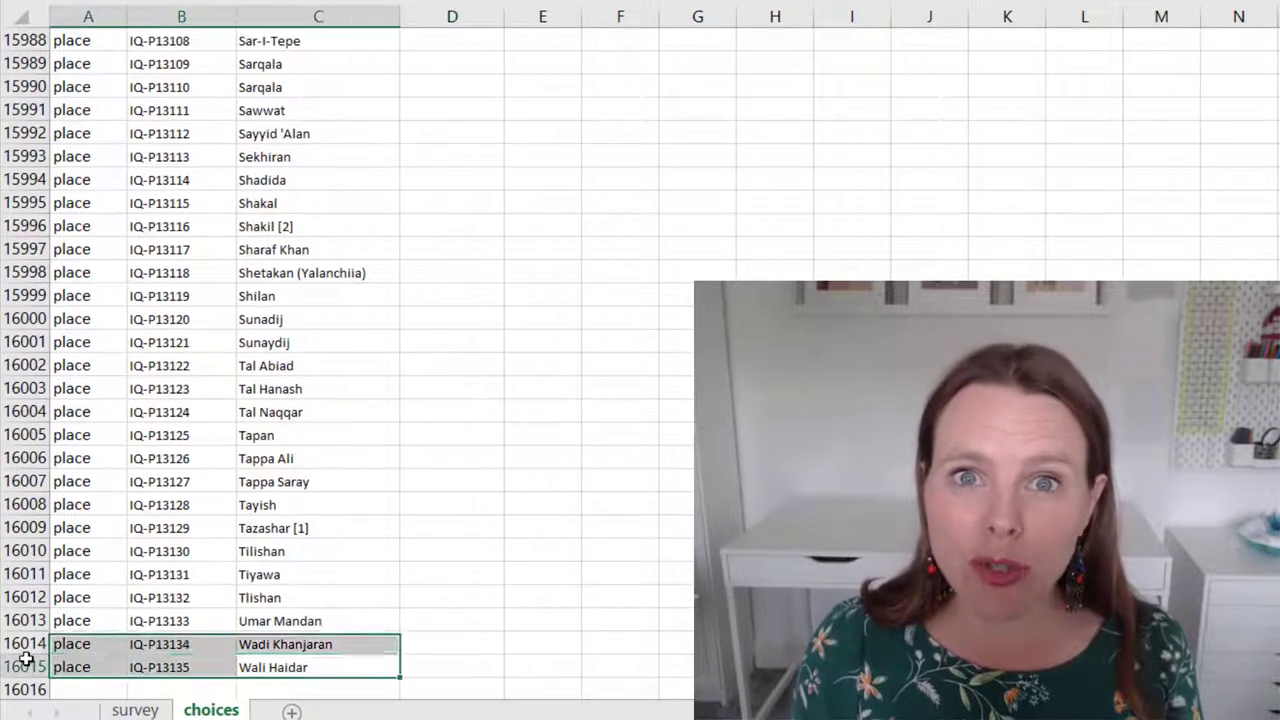
pyautogui.click(242, 626)
pyautogui.click(260, 474)
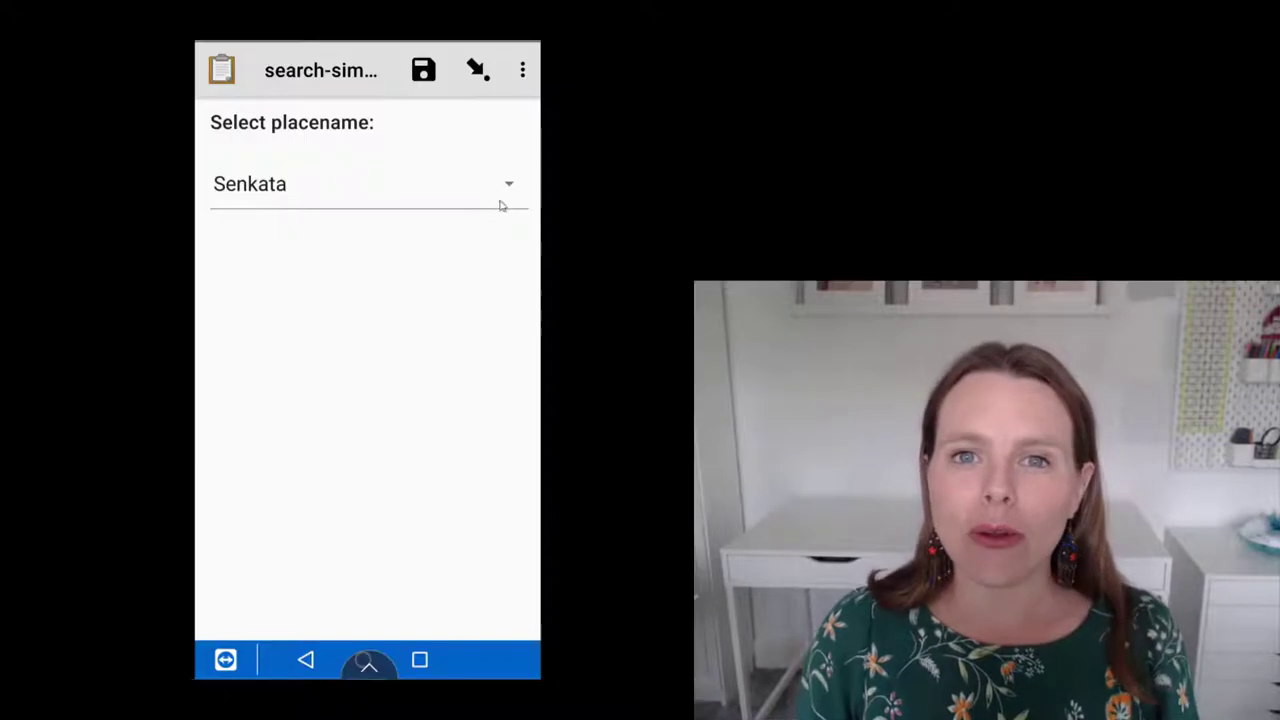
# Open the placename choices, browse the list, and type 'Car' to filter the names
pyautogui.click(506, 191)
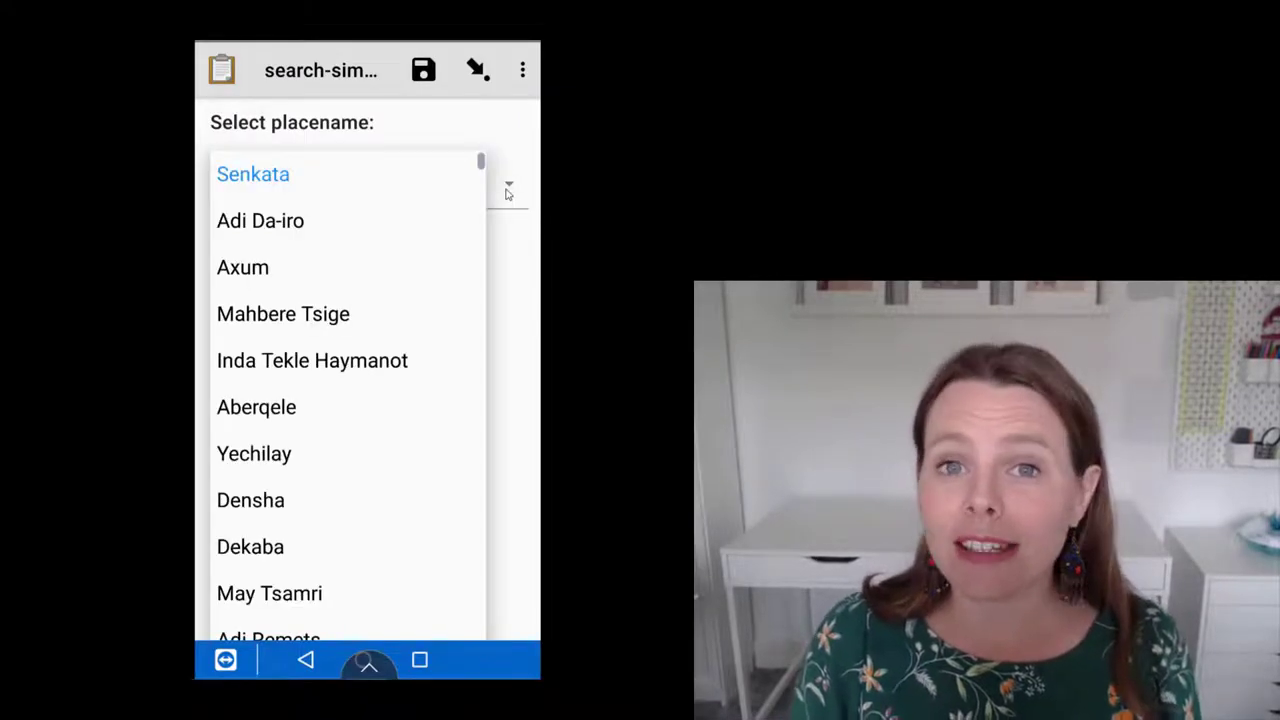
pyautogui.scroll(-20, 348, 400)
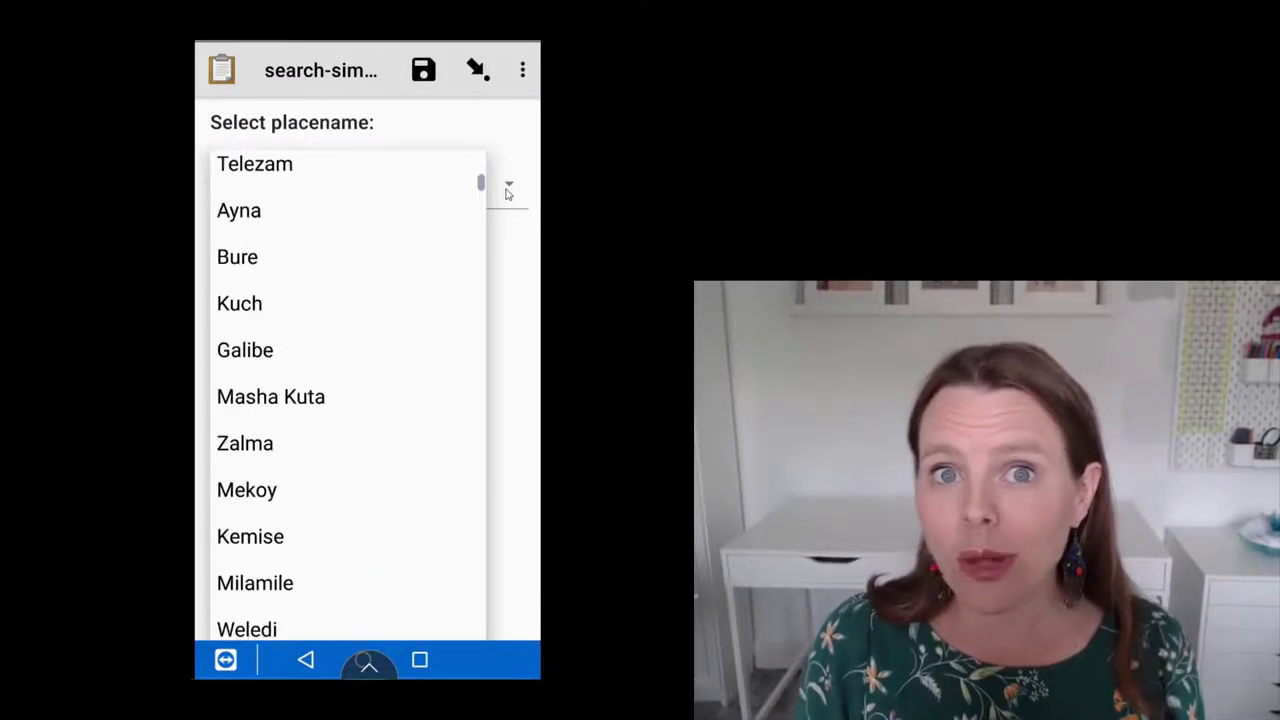
pyautogui.scroll(-15, 508, 194)
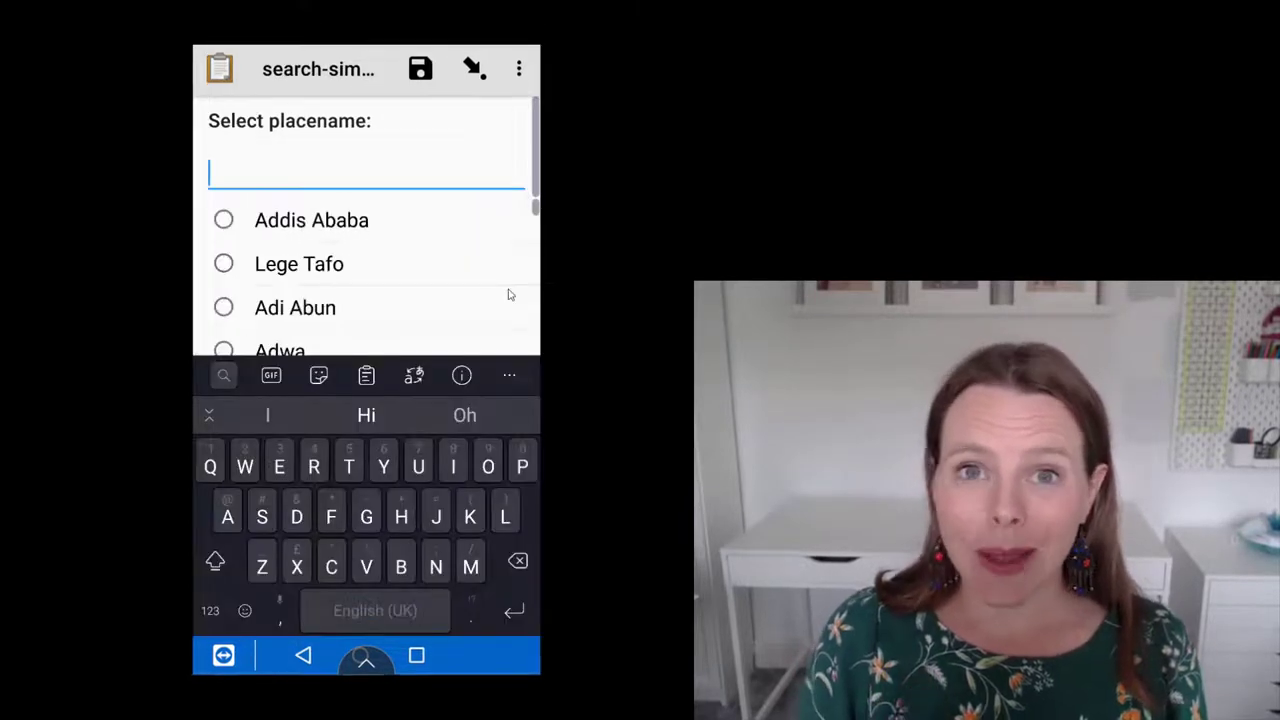
pyautogui.write('Car')
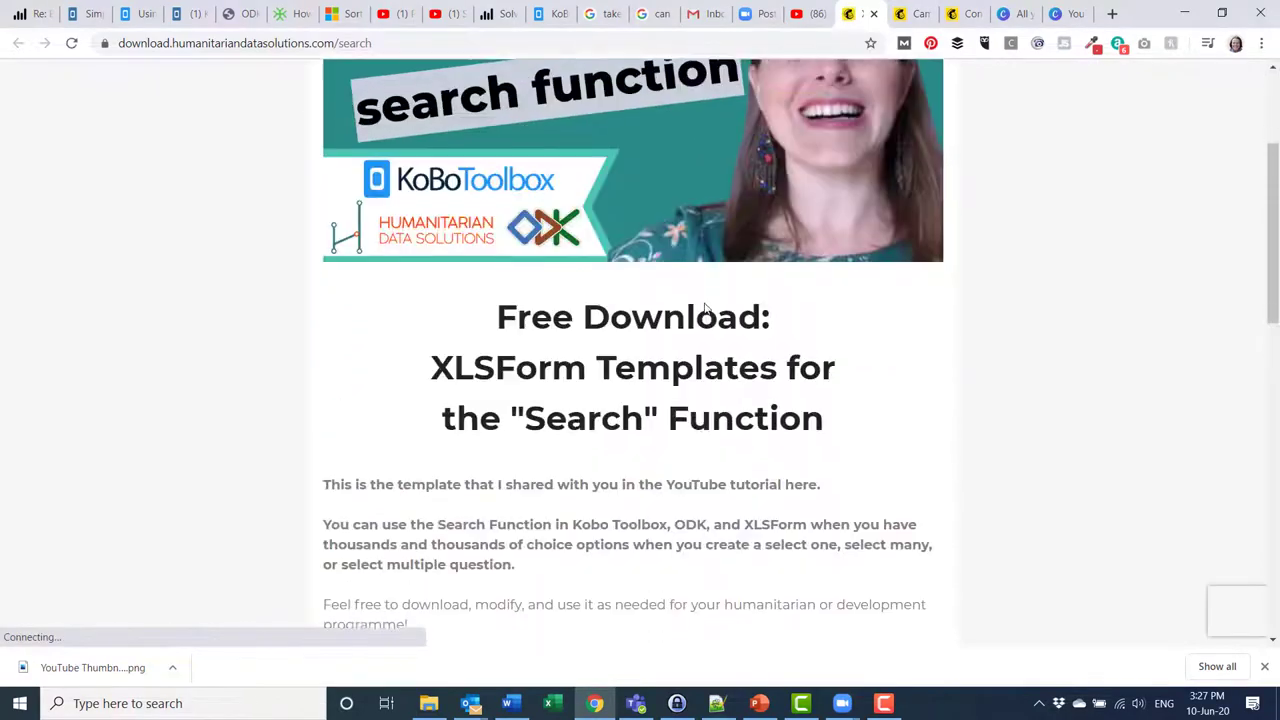
# Enter your e-mail address and request the free search-function XLSForm template download
pyautogui.click(589, 300)
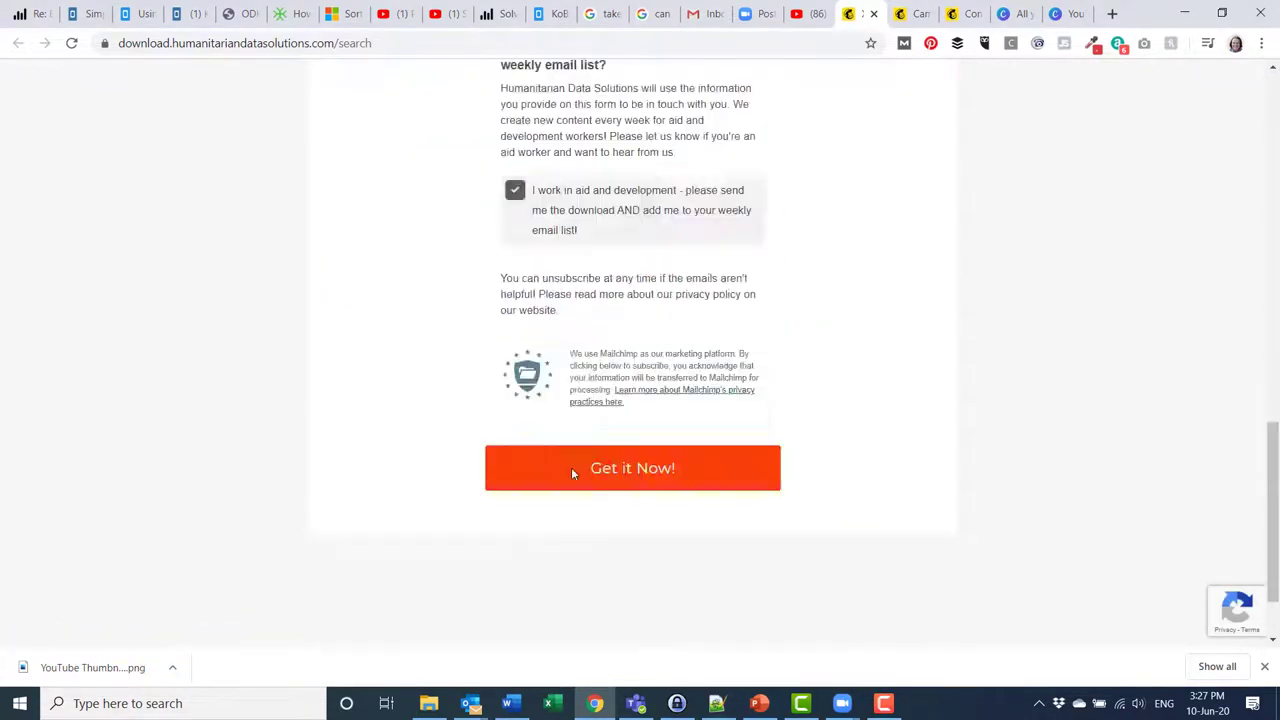
pyautogui.click(571, 467)
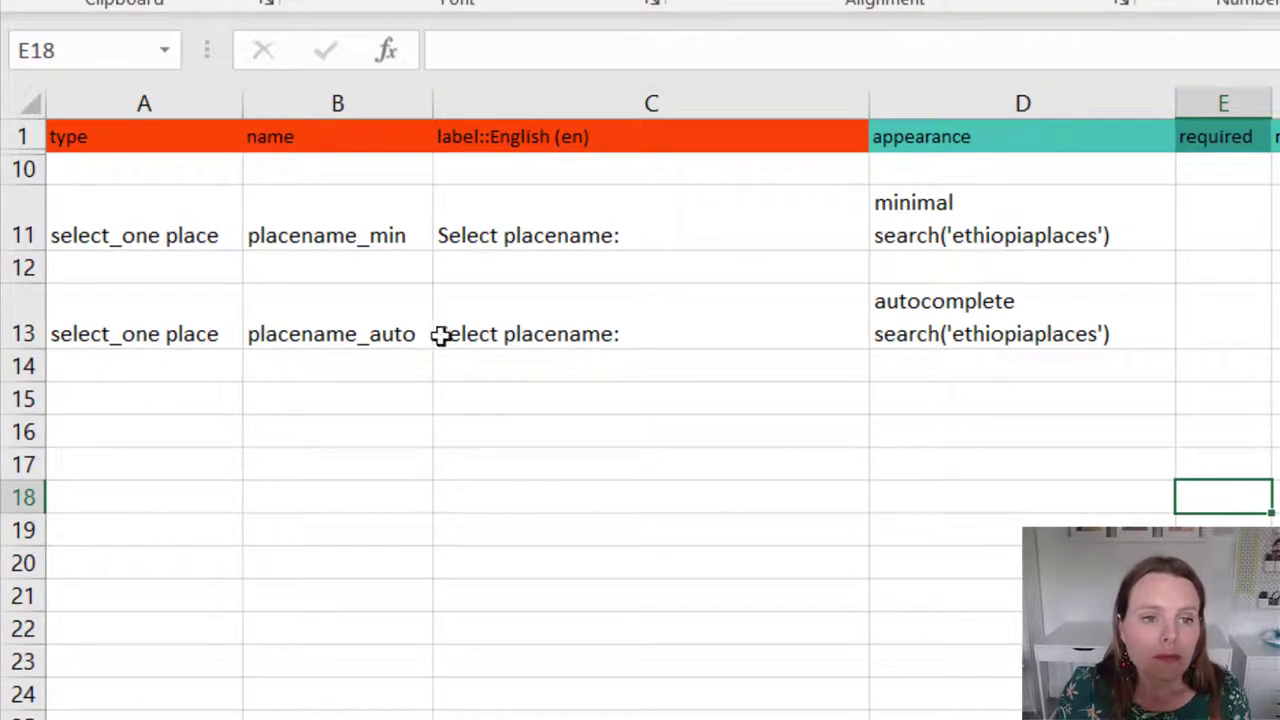
pyautogui.click(104, 222)
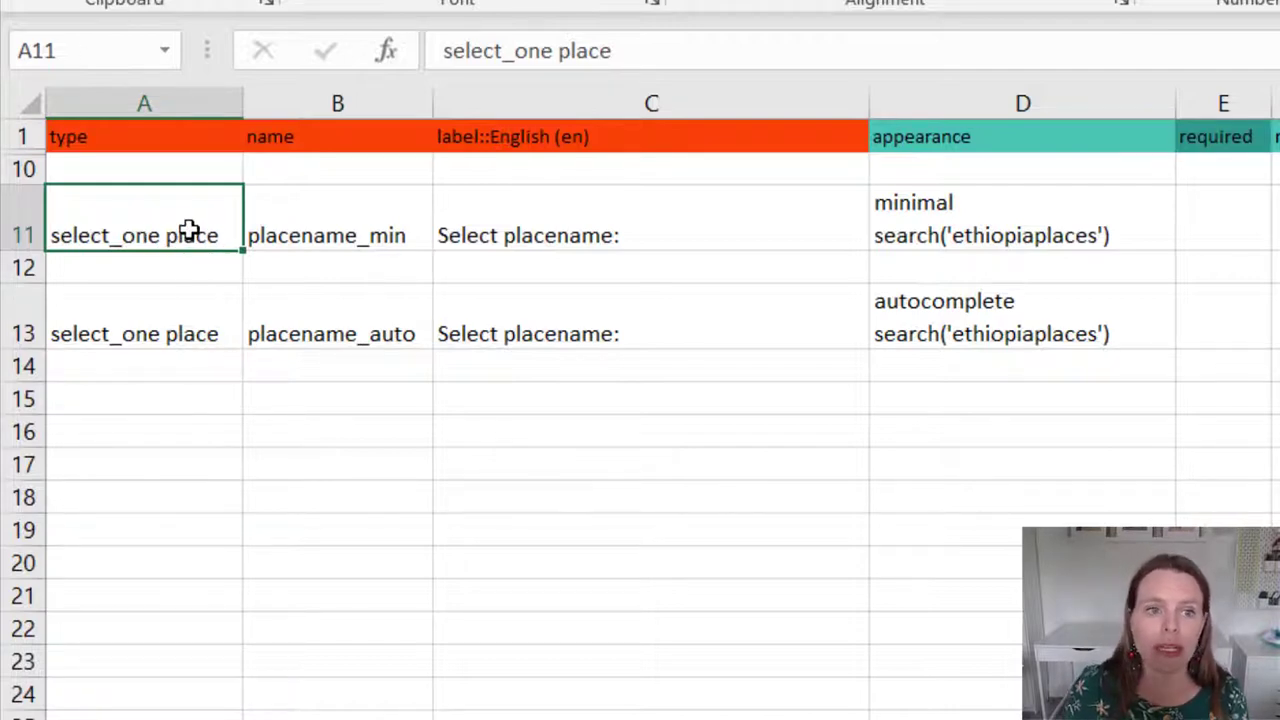
pyautogui.click(305, 235)
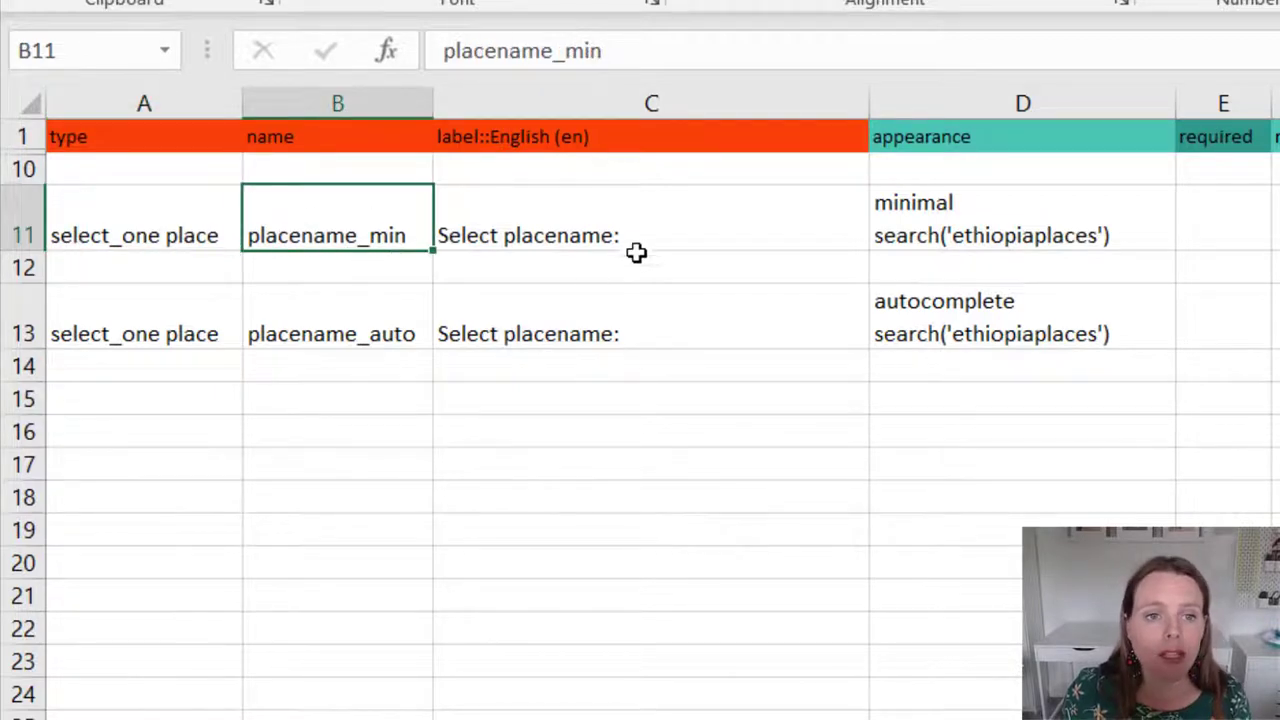
pyautogui.click(729, 240)
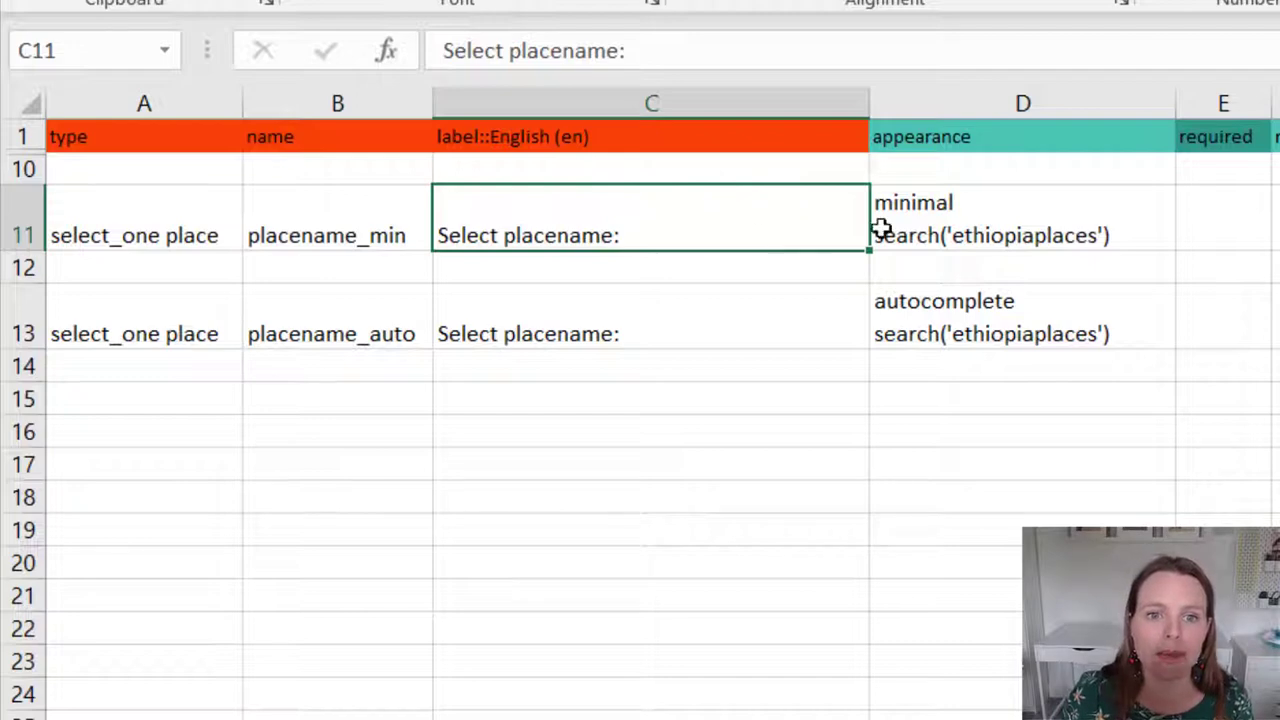
pyautogui.click(910, 218)
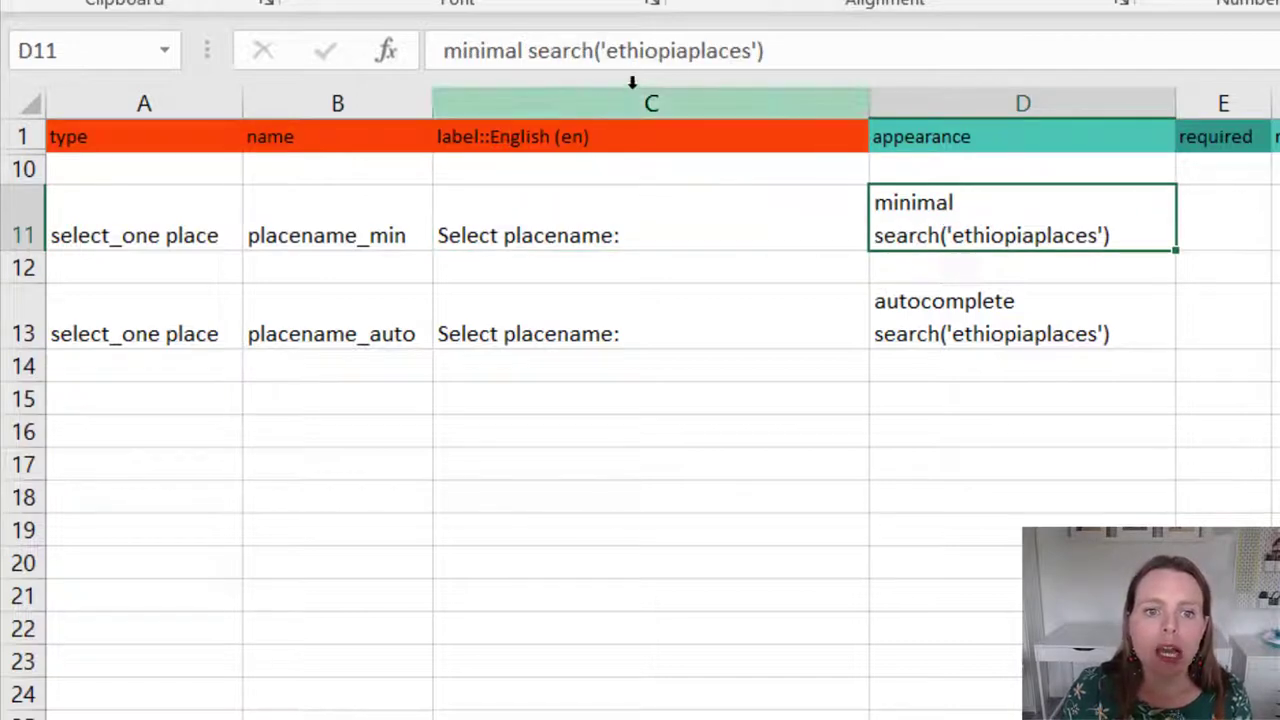
pyautogui.moveTo(806, 49); pyautogui.dragTo(533, 52)
pyautogui.hotkey('ctrl', 'c')
pyautogui.press('BackSpace')
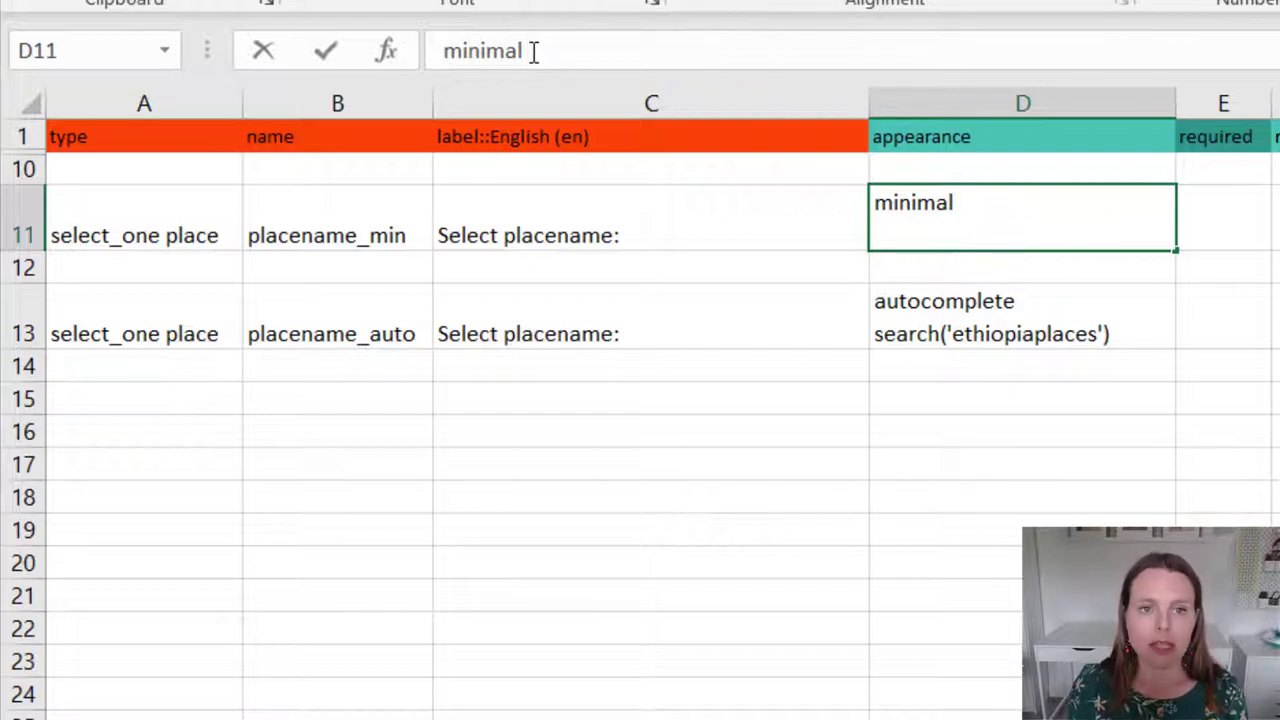
pyautogui.press('Return')
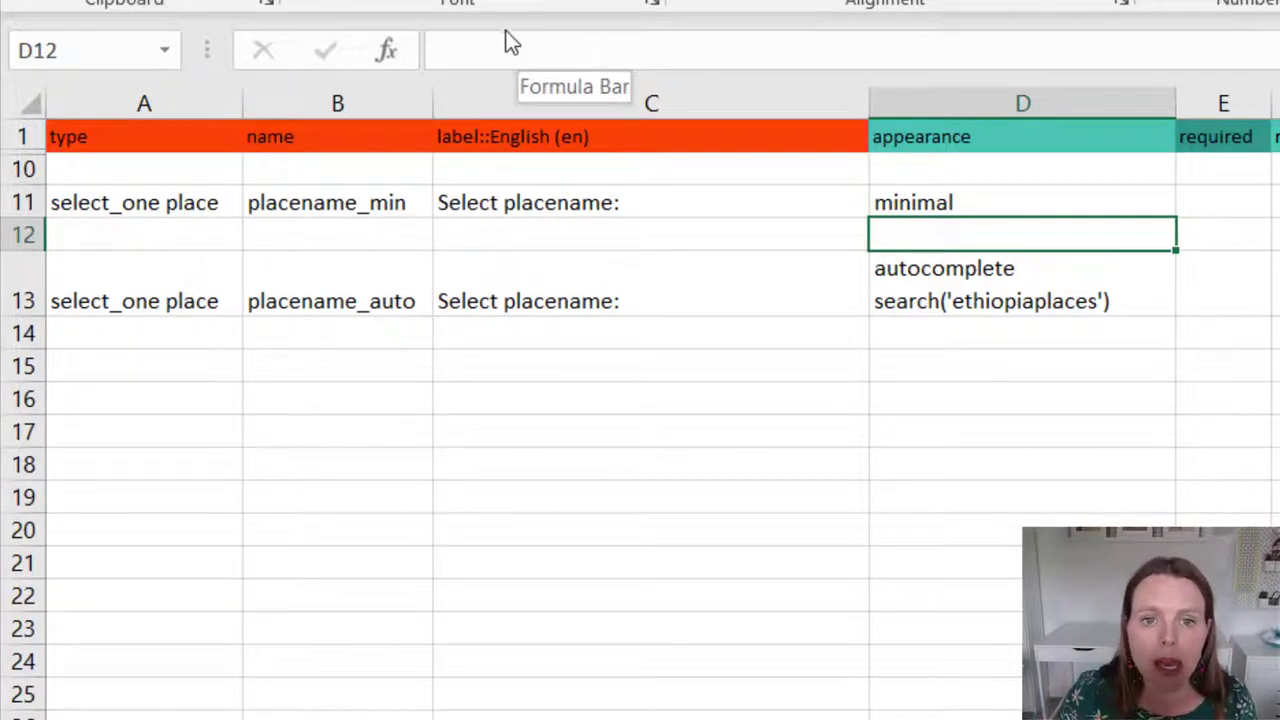
pyautogui.click(994, 203)
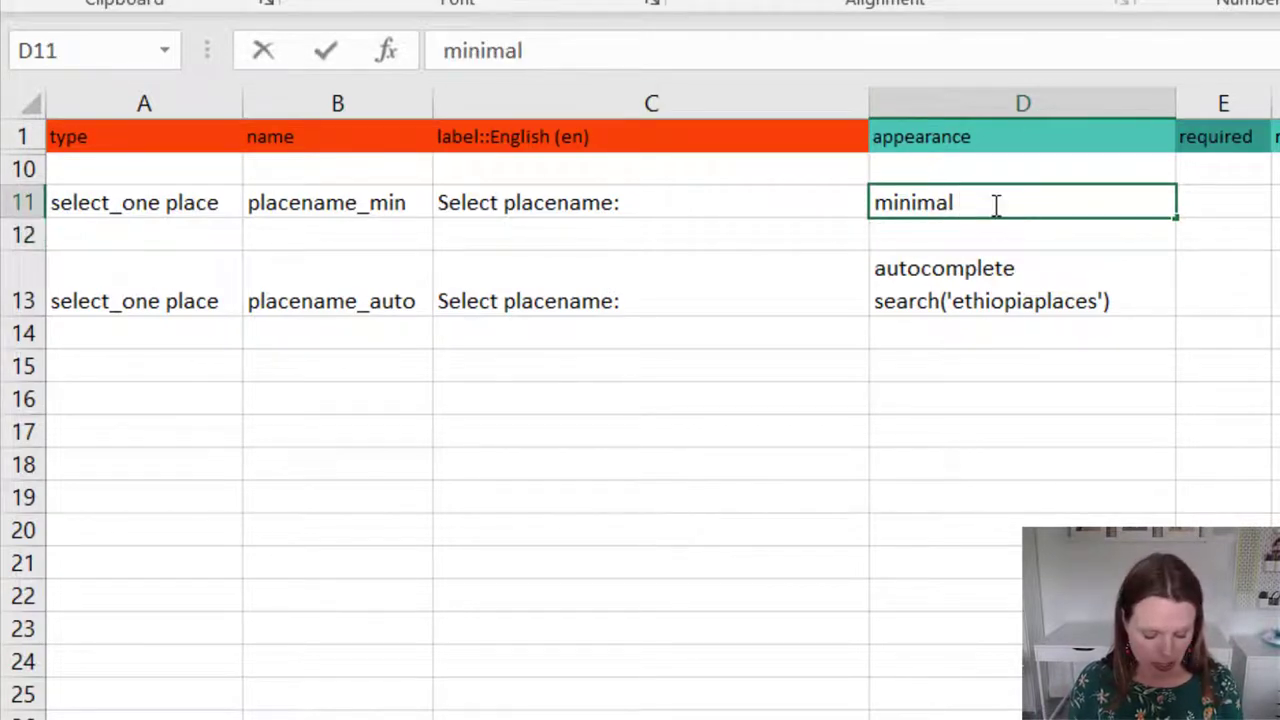
pyautogui.hotkey('ctrl', 'v')
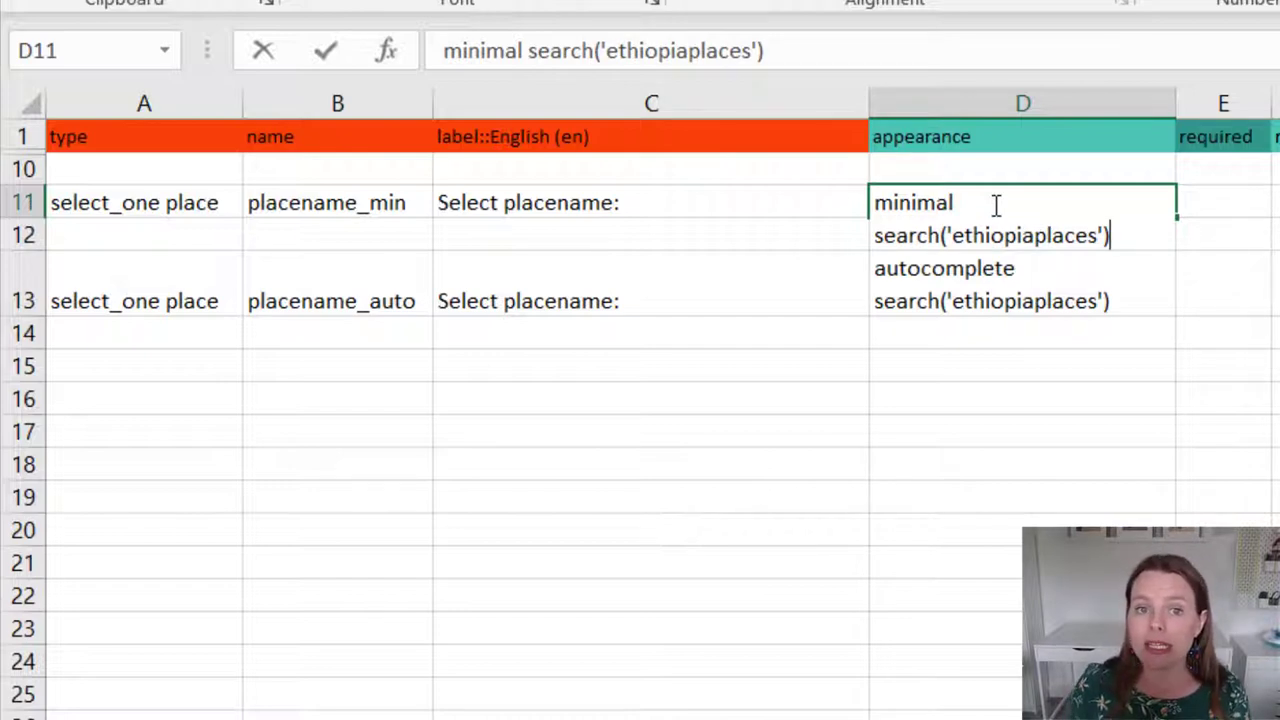
pyautogui.press('Return')
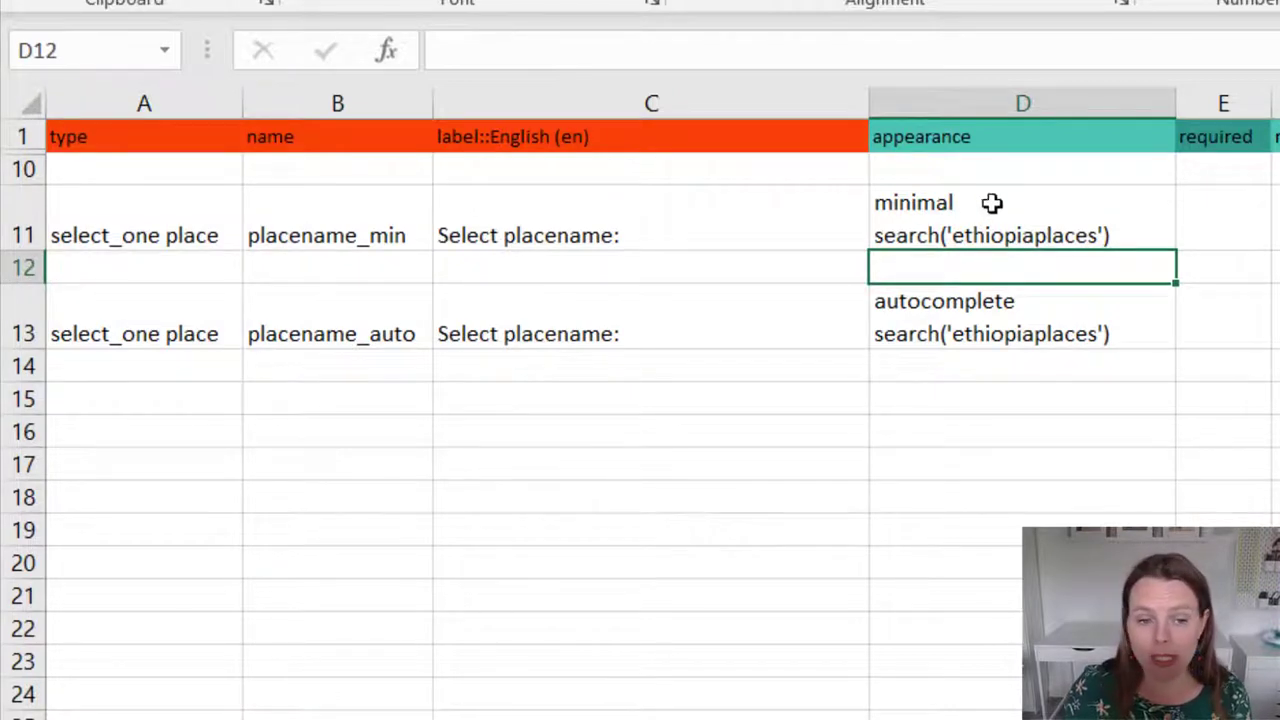
pyautogui.moveTo(233, 203); pyautogui.dragTo(1214, 214)
pyautogui.click(991, 199)
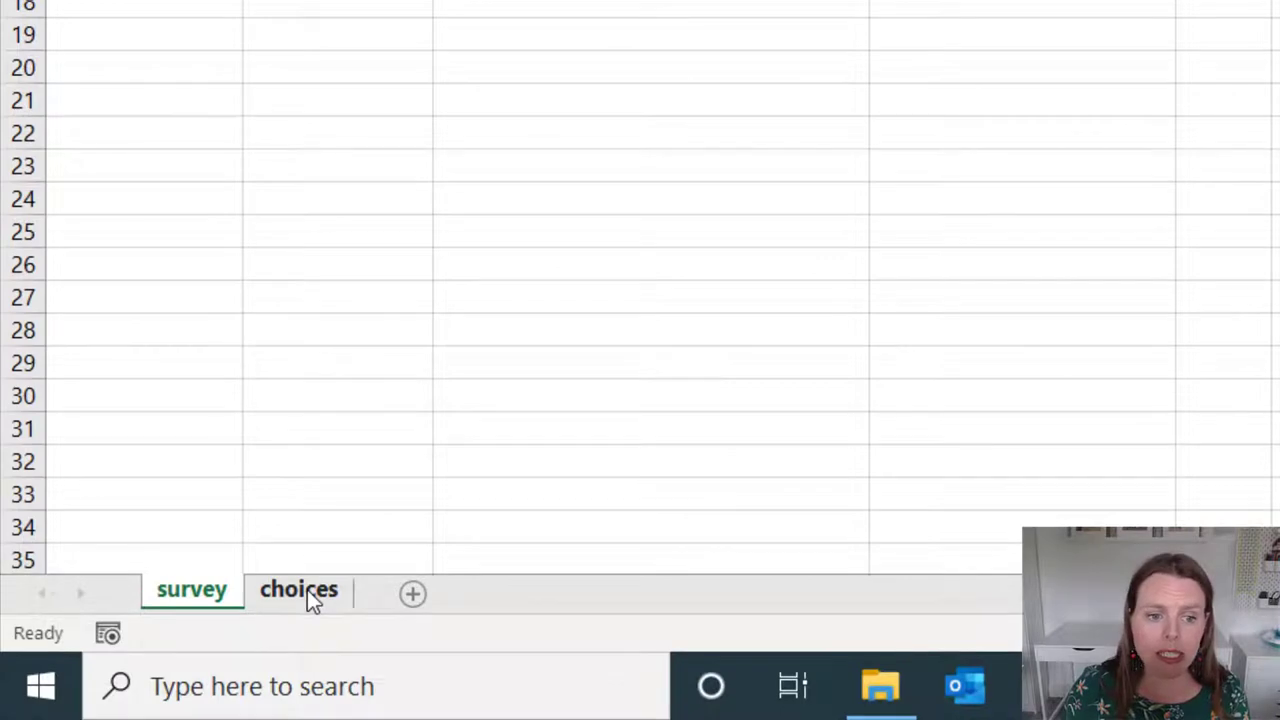
pyautogui.click(307, 589)
pyautogui.click(768, 362)
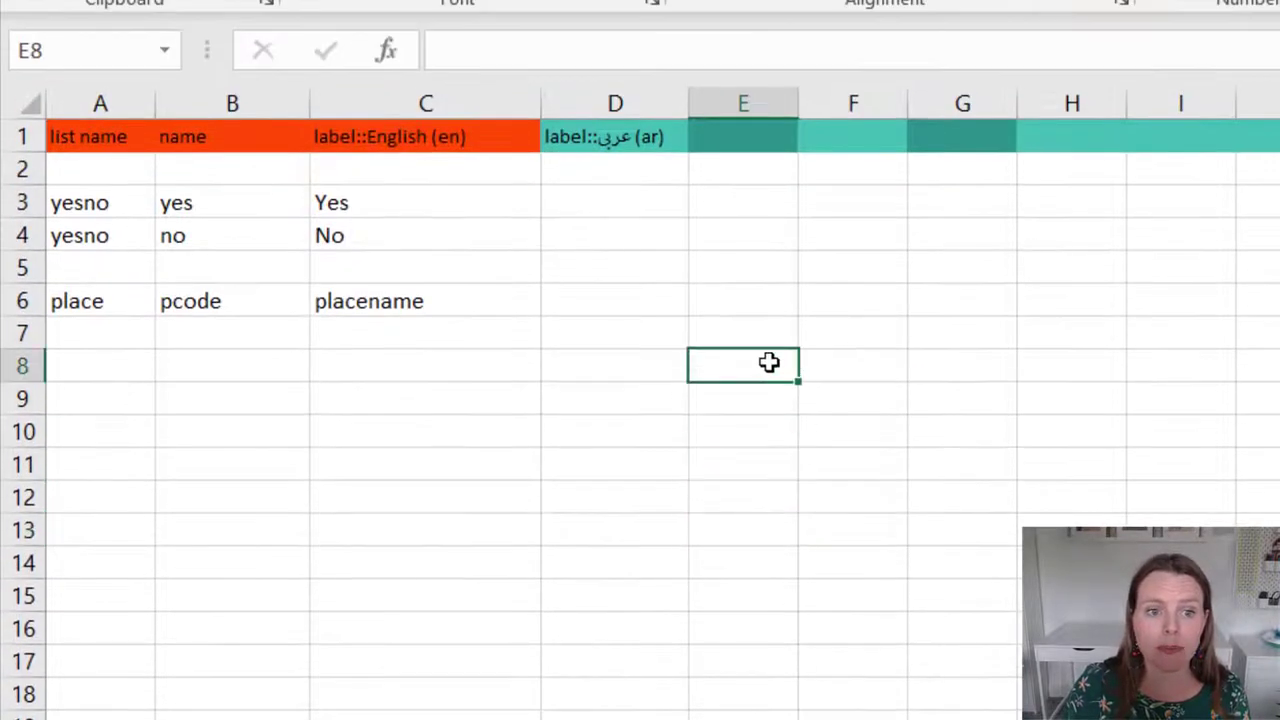
pyautogui.click(138, 300)
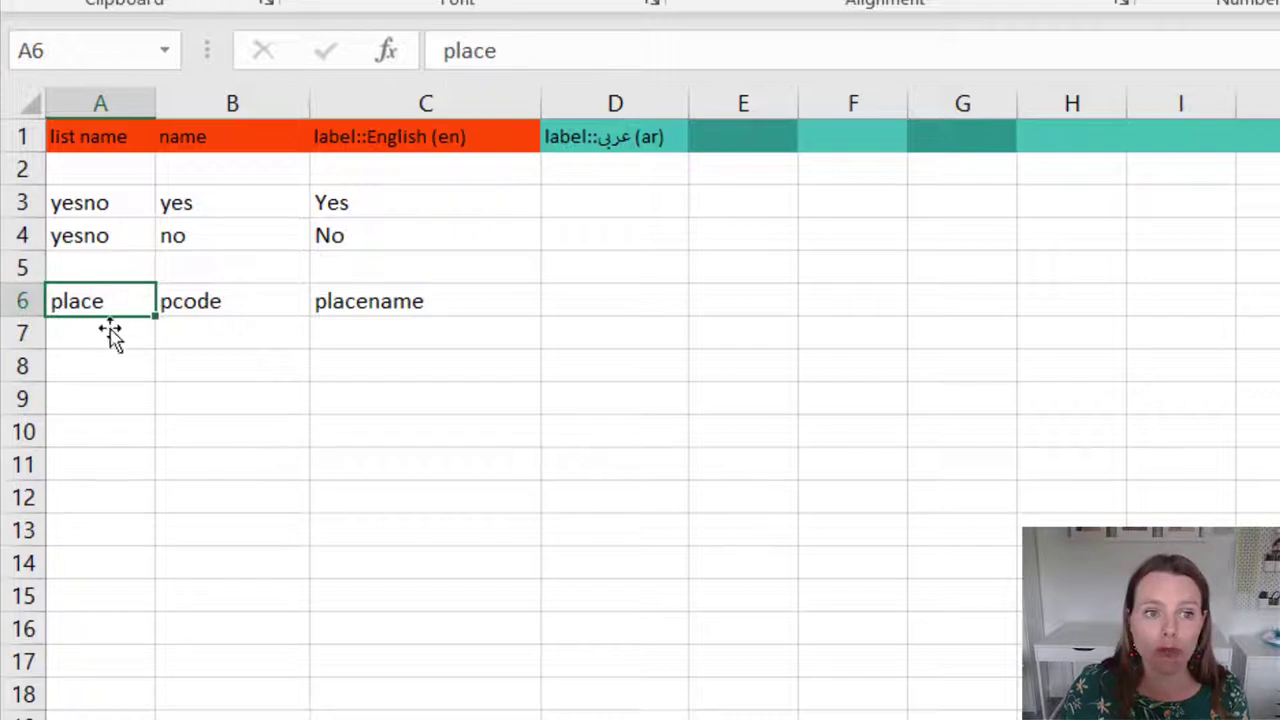
pyautogui.click(229, 302)
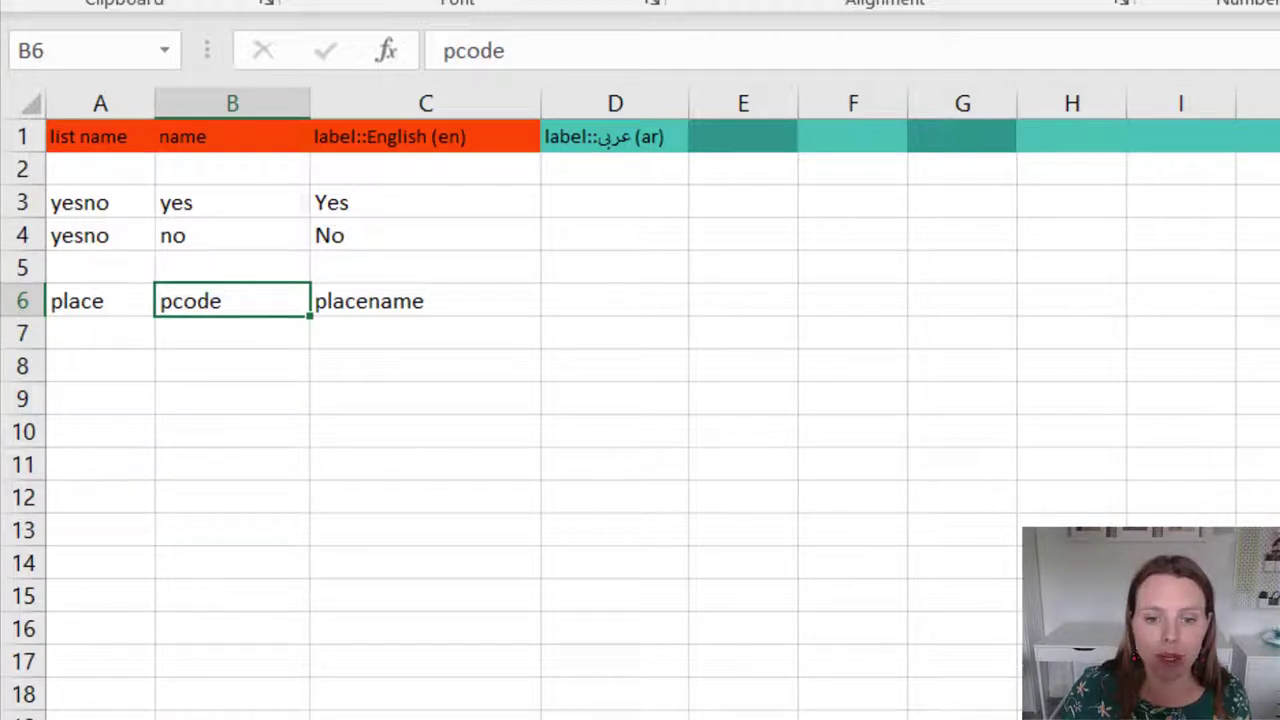
pyautogui.hotkey('ctrl', 'pagedown')
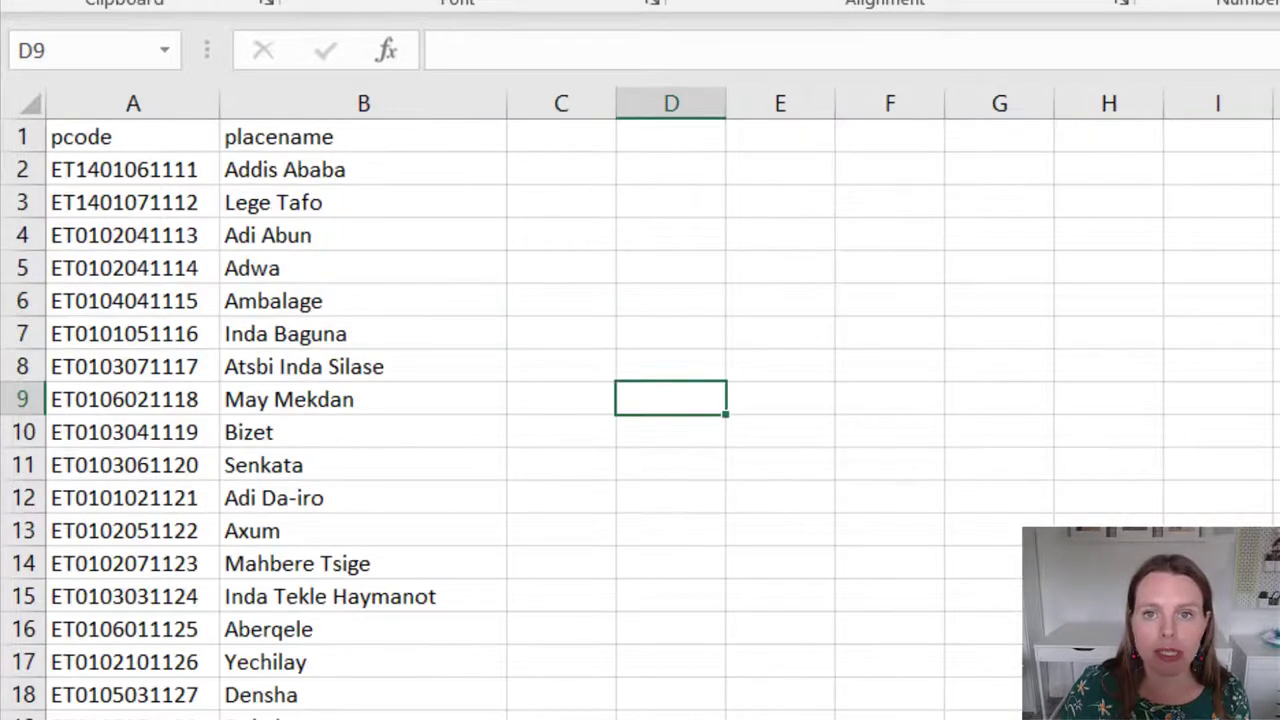
pyautogui.press('super+Right')
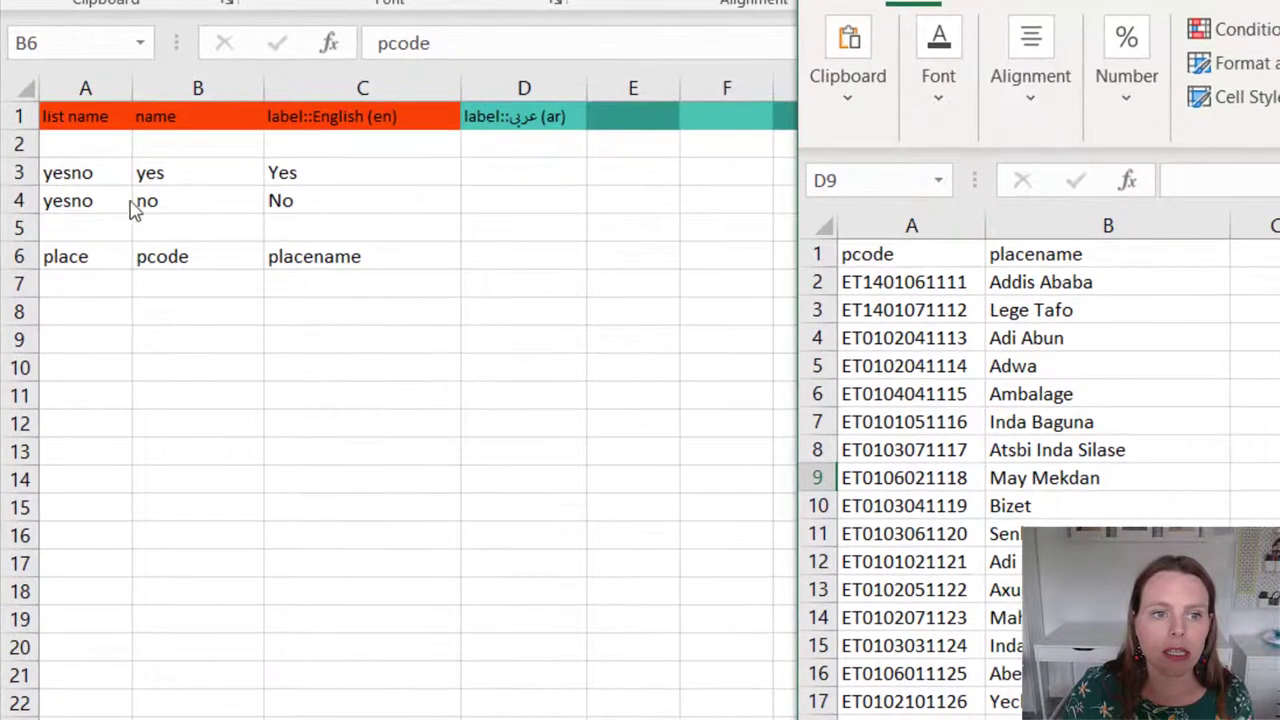
pyautogui.click(196, 257)
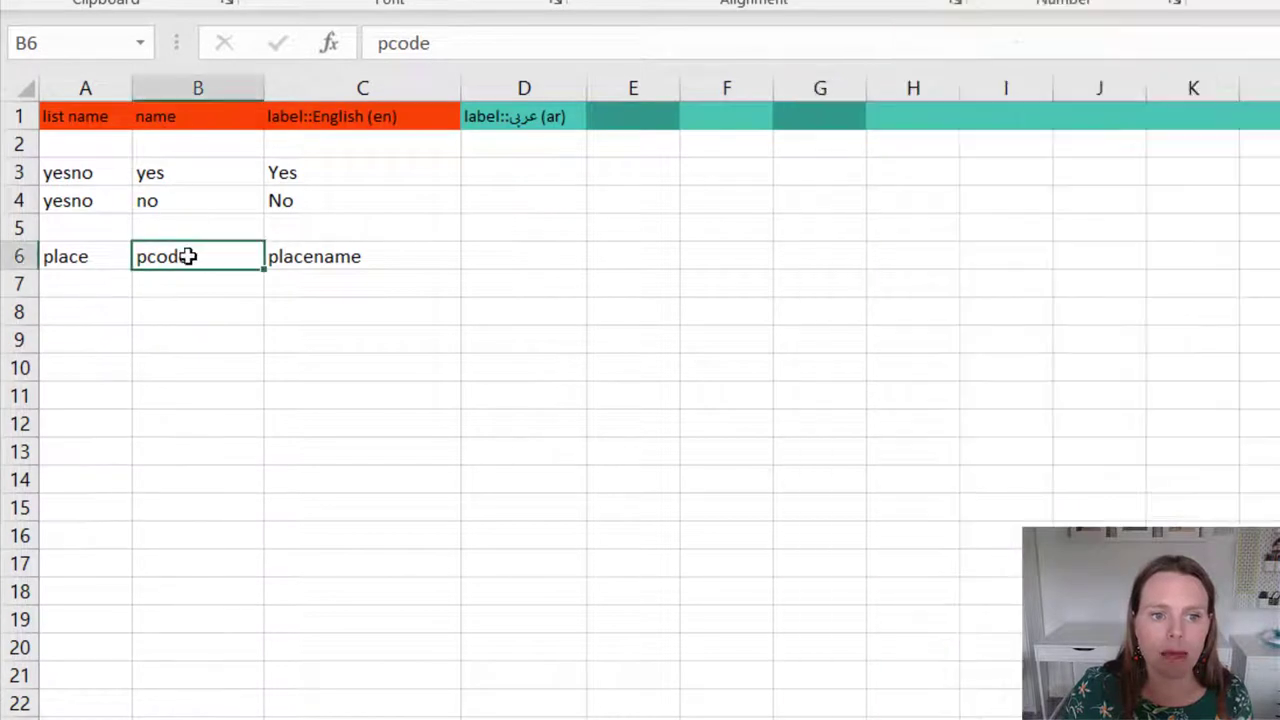
pyautogui.hotkey('alt', 'Tab')
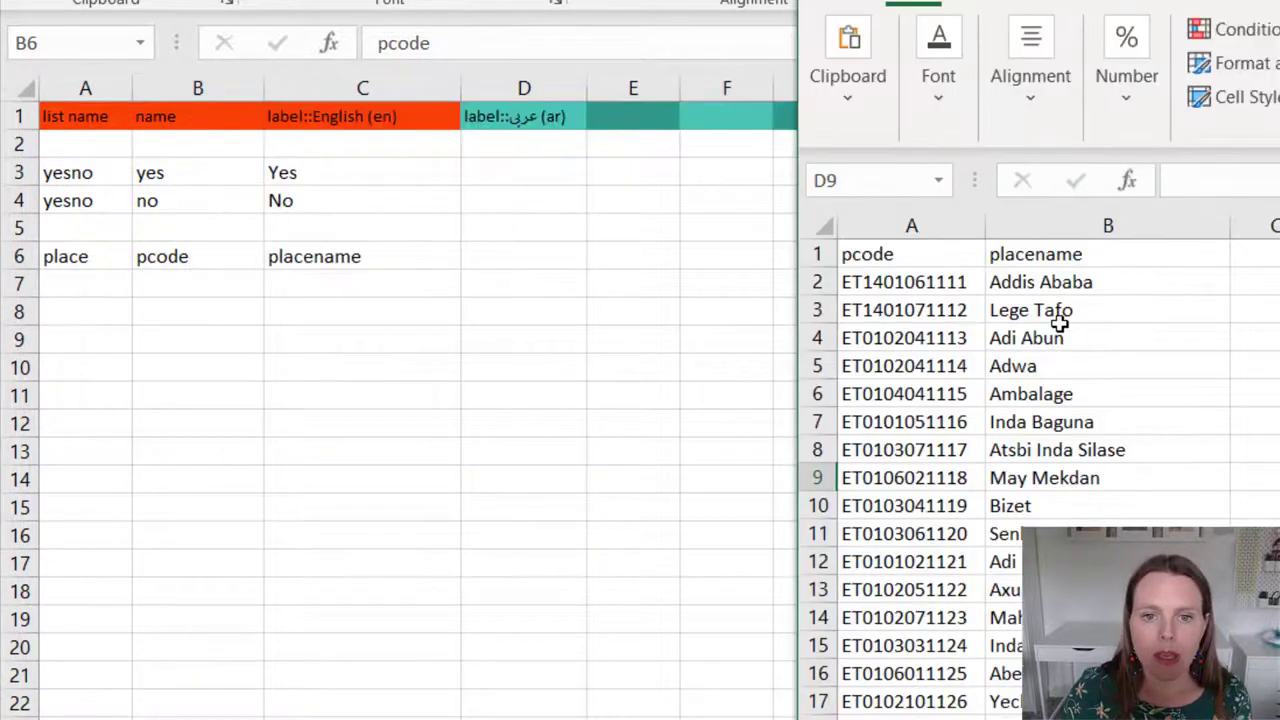
pyautogui.click(882, 256)
pyautogui.click(894, 226)
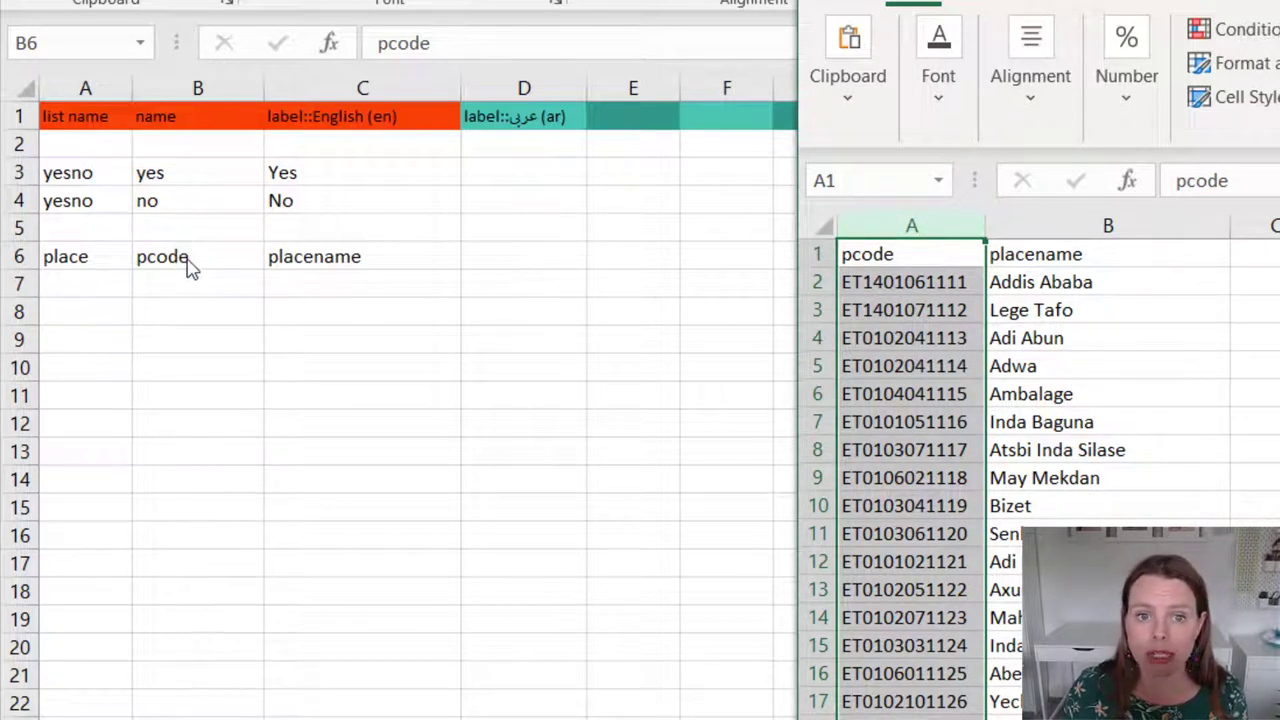
pyautogui.click(189, 262)
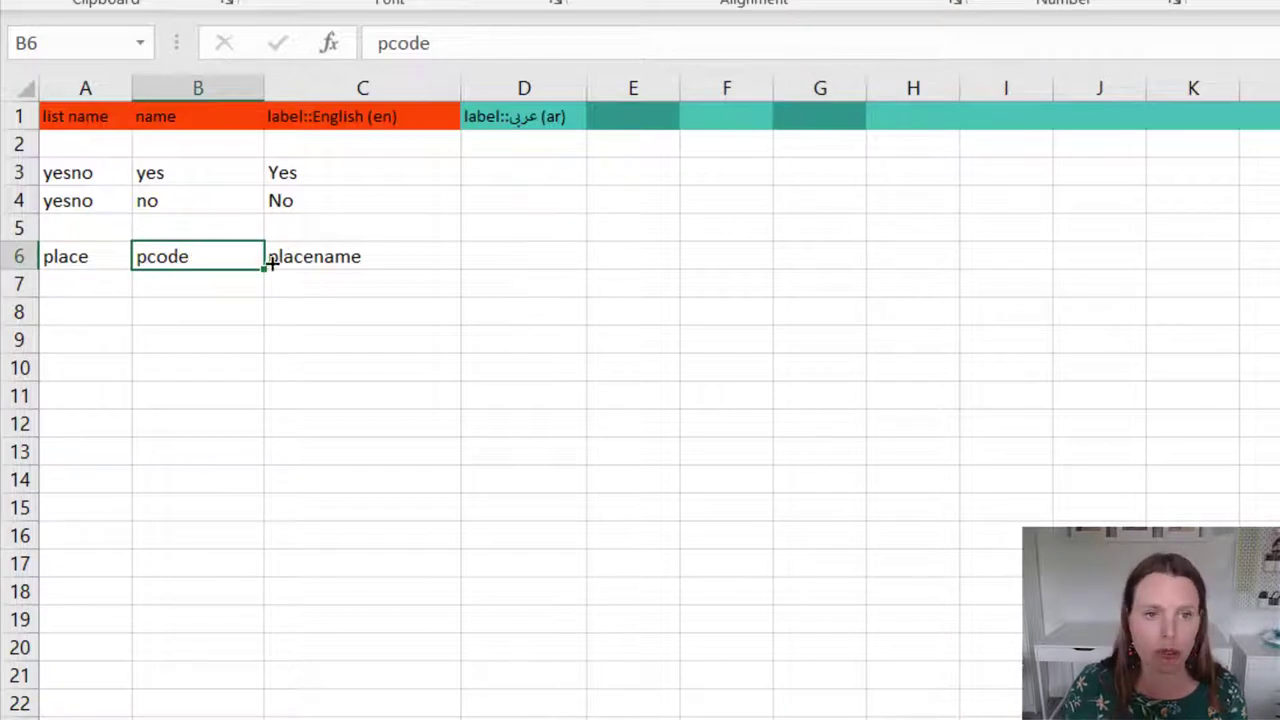
pyautogui.click(320, 256)
pyautogui.hotkey('alt', 'Tab')
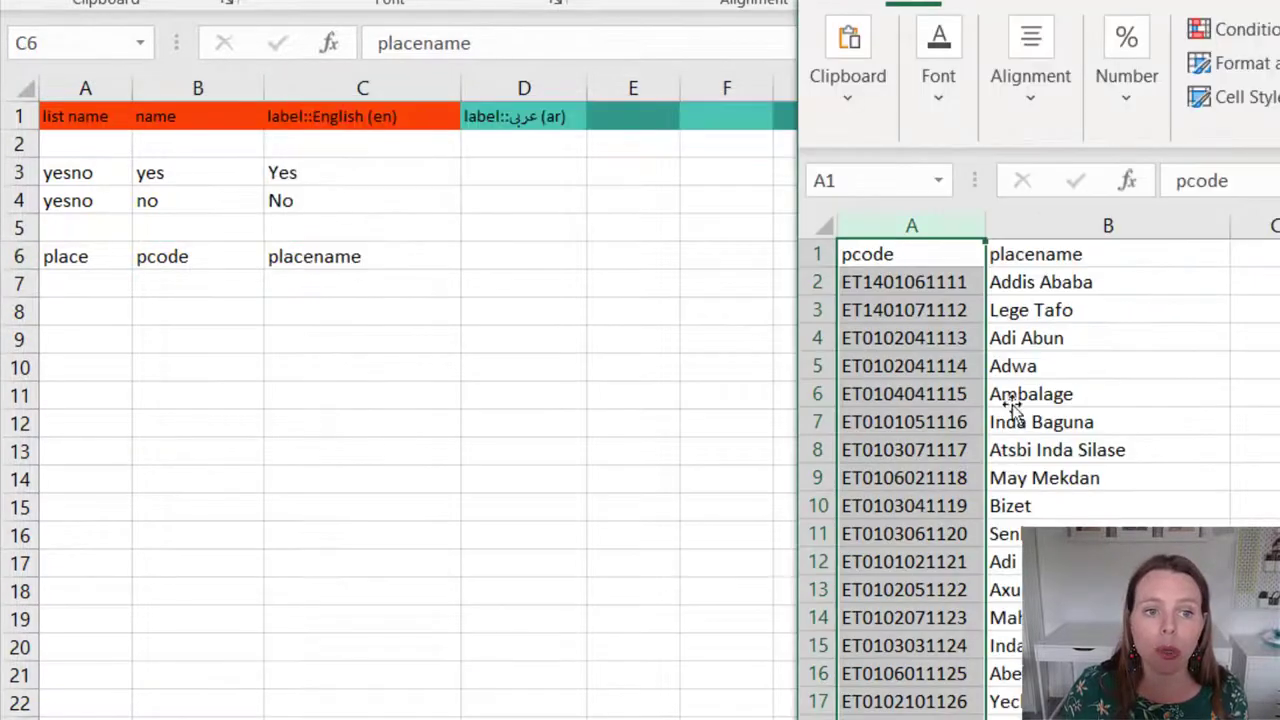
pyautogui.click(1058, 256)
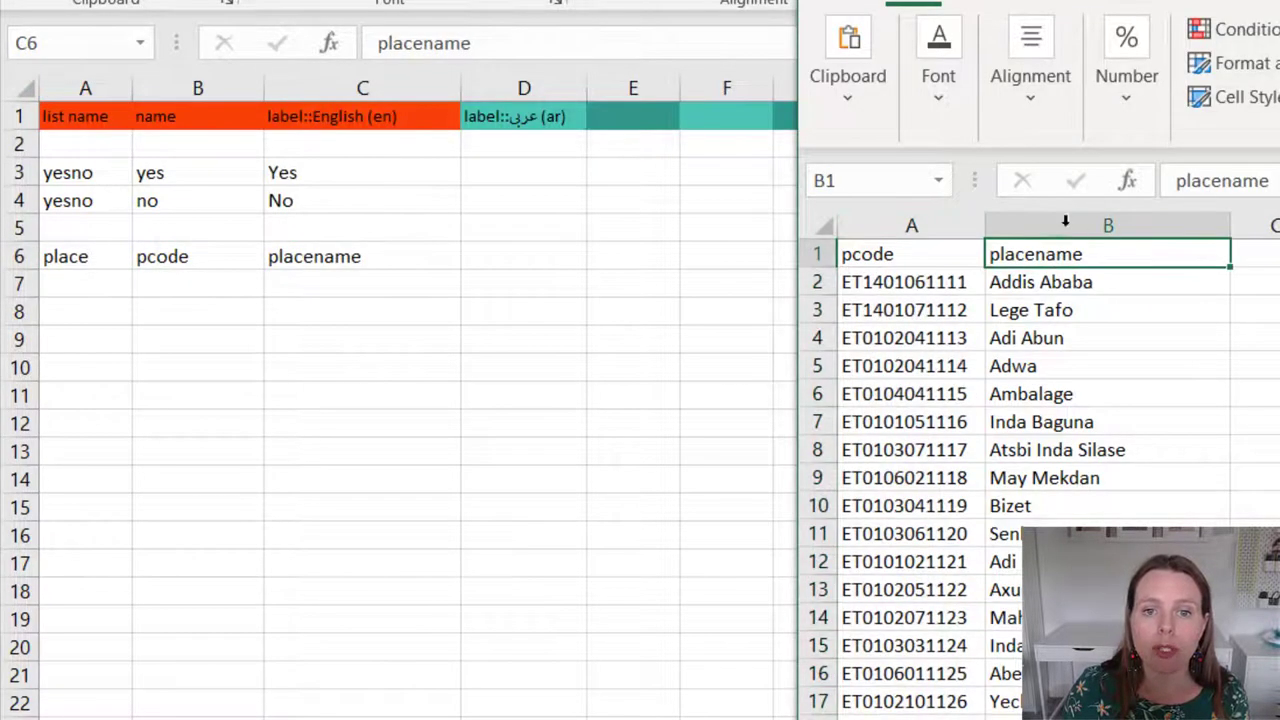
pyautogui.moveTo(1100, 282); pyautogui.dragTo(1060, 674)
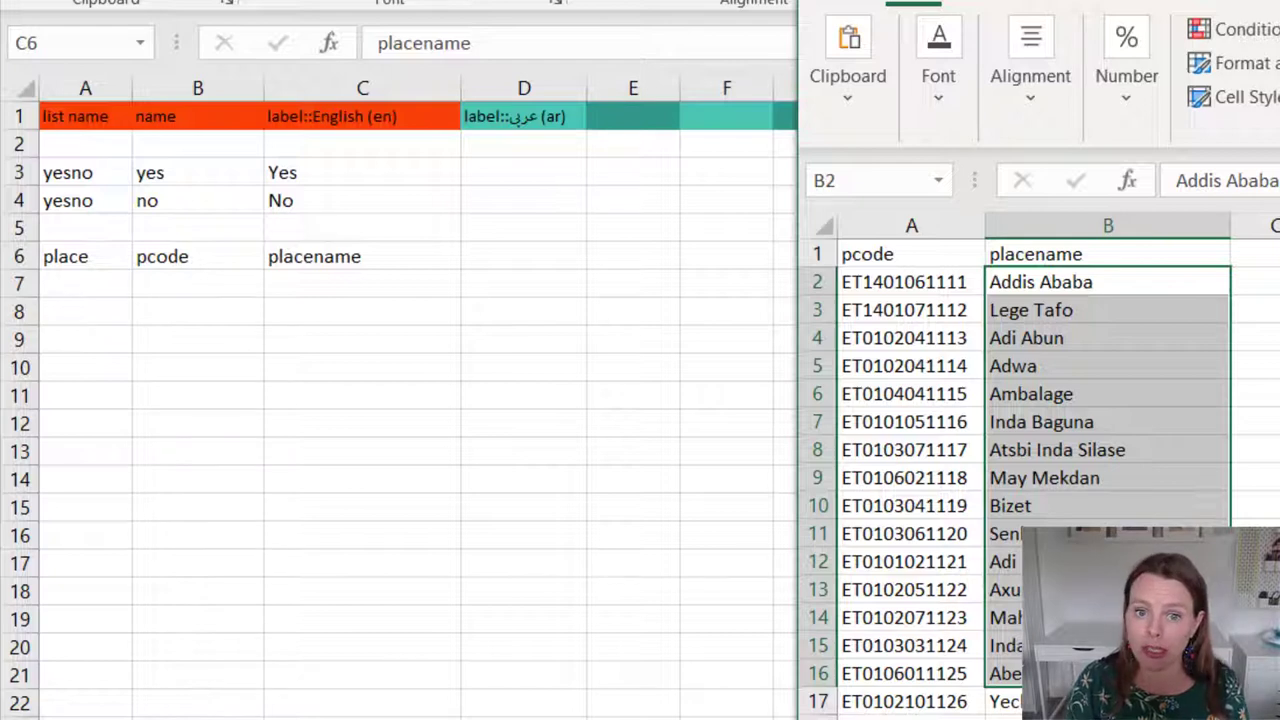
pyautogui.moveTo(1111, 377); pyautogui.dragTo(1060, 394)
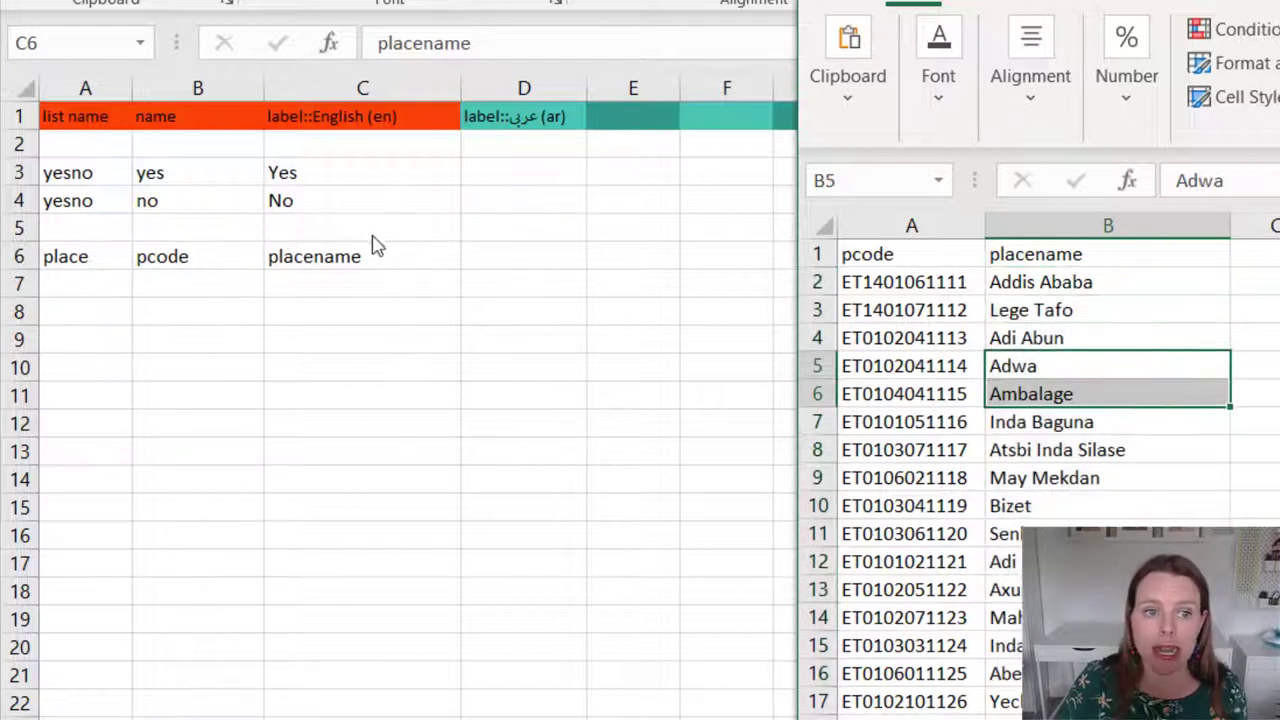
pyautogui.moveTo(1123, 254); pyautogui.dragTo(955, 258)
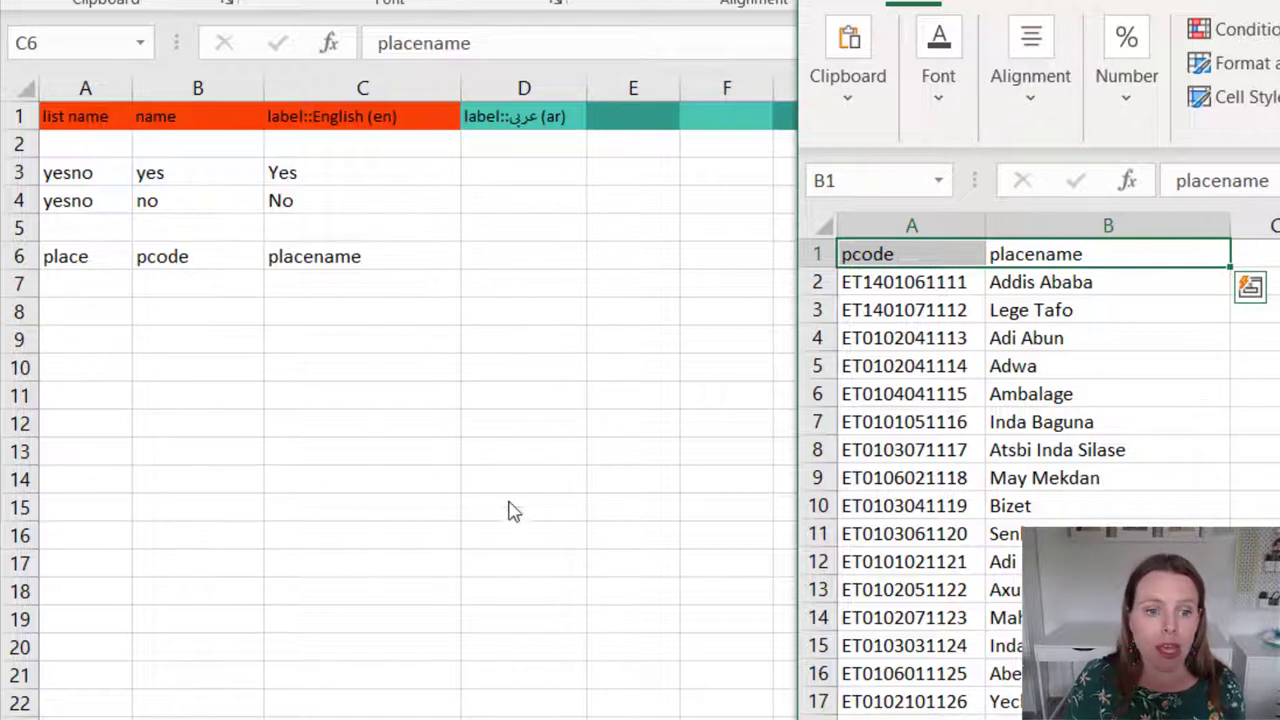
pyautogui.click(430, 518)
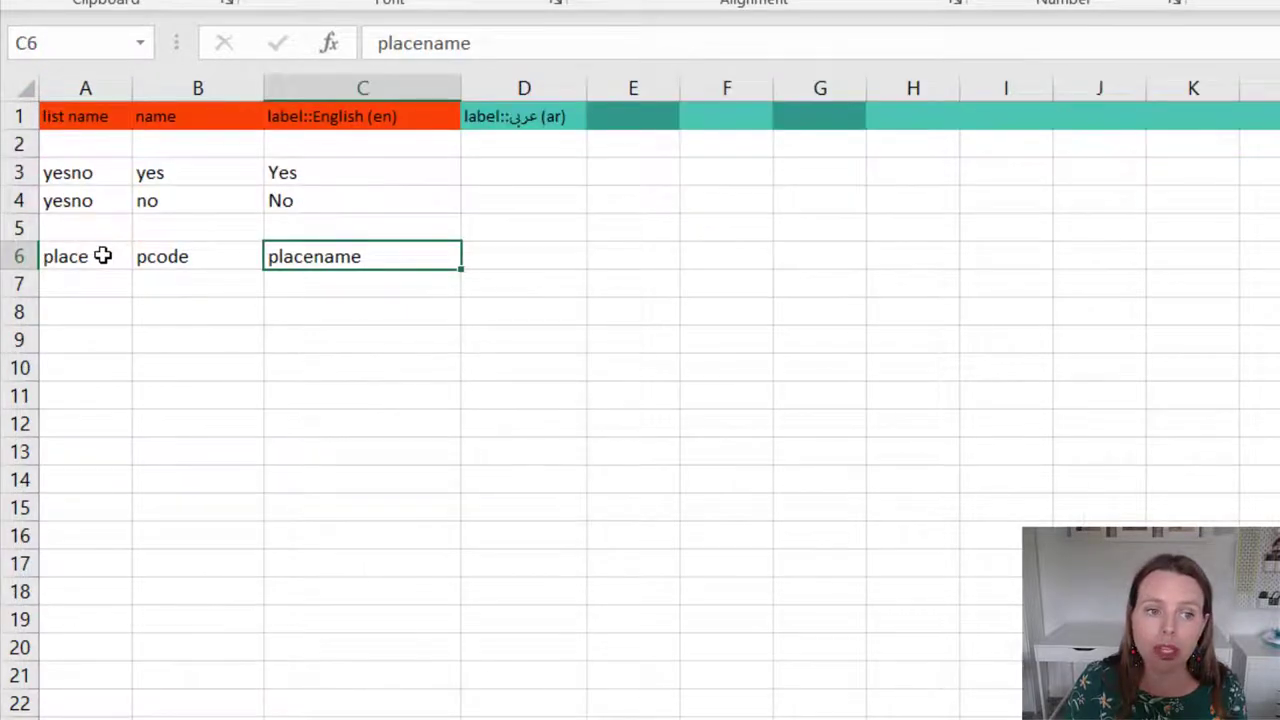
pyautogui.click(103, 256)
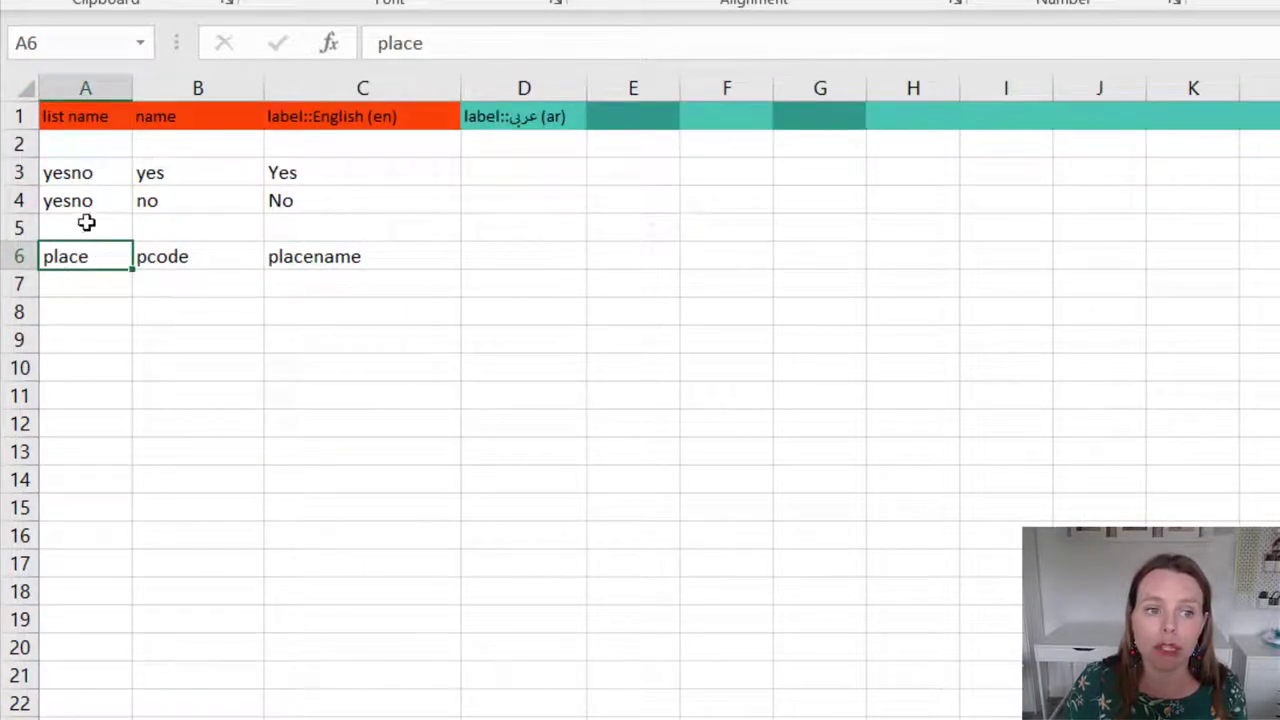
pyautogui.click(206, 257)
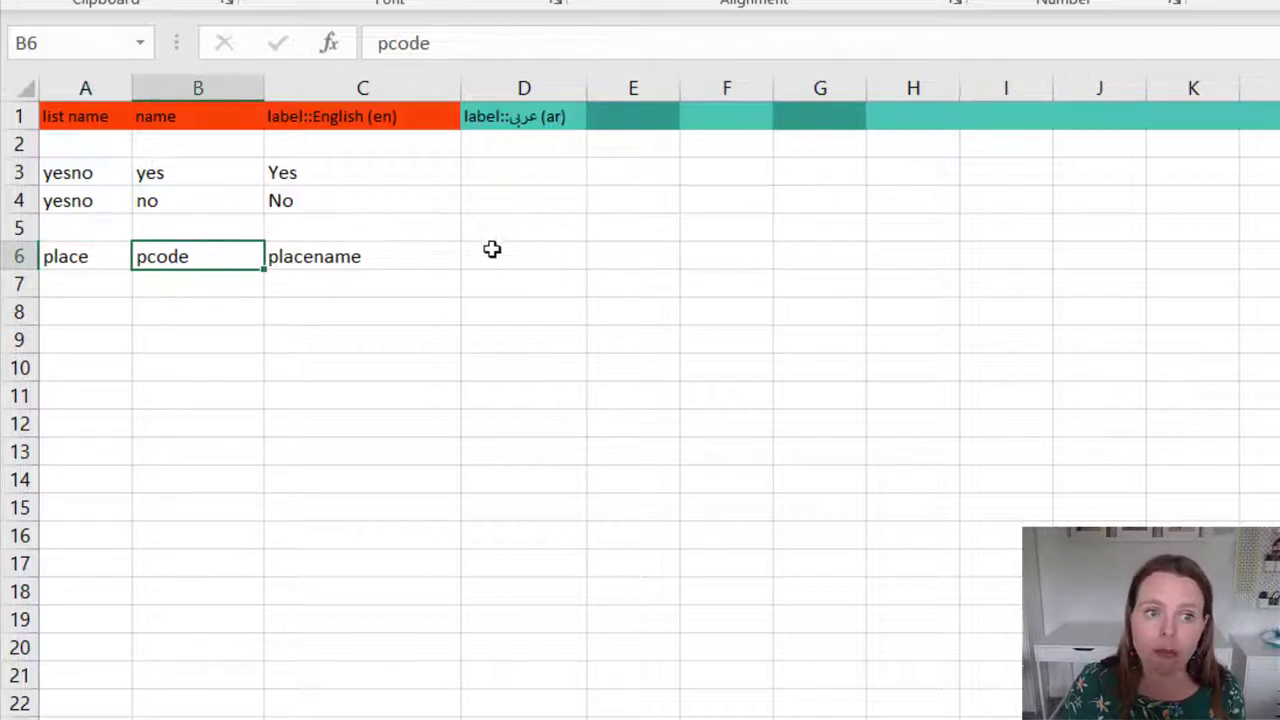
pyautogui.click(396, 253)
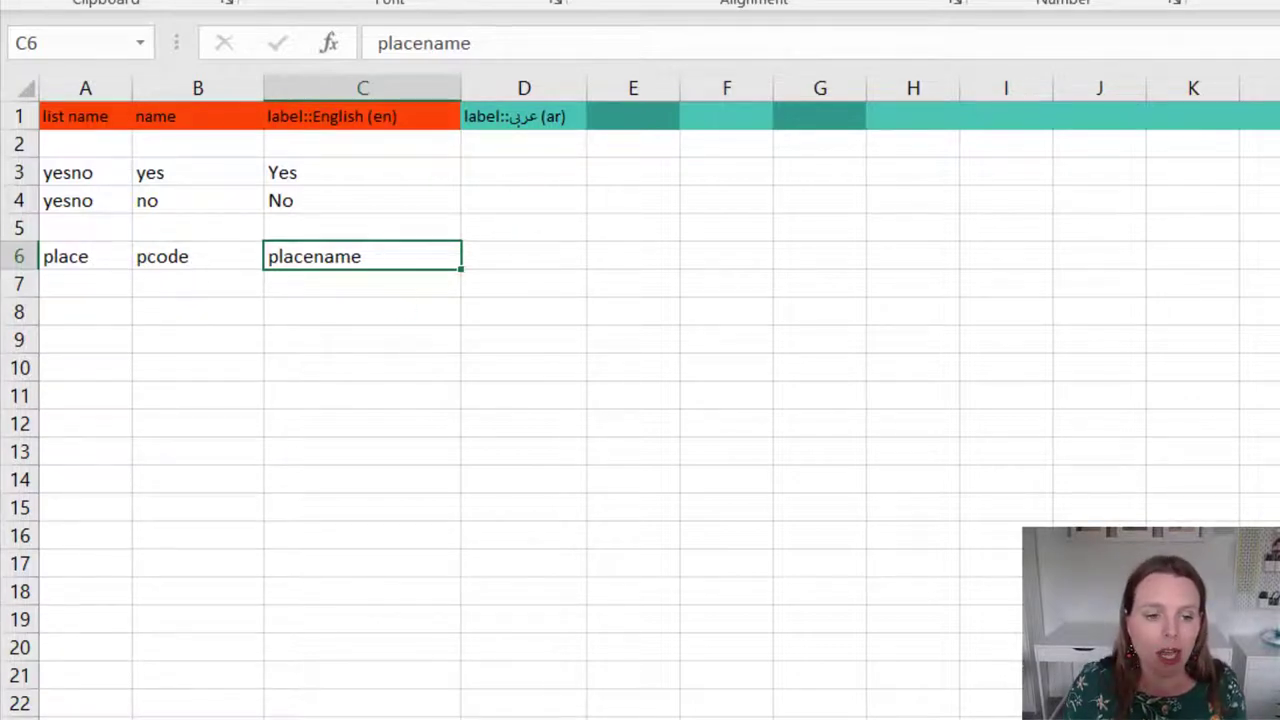
pyautogui.hotkey('ctrl', 'pageup')
pyautogui.moveTo(63, 277); pyautogui.dragTo(939, 265)
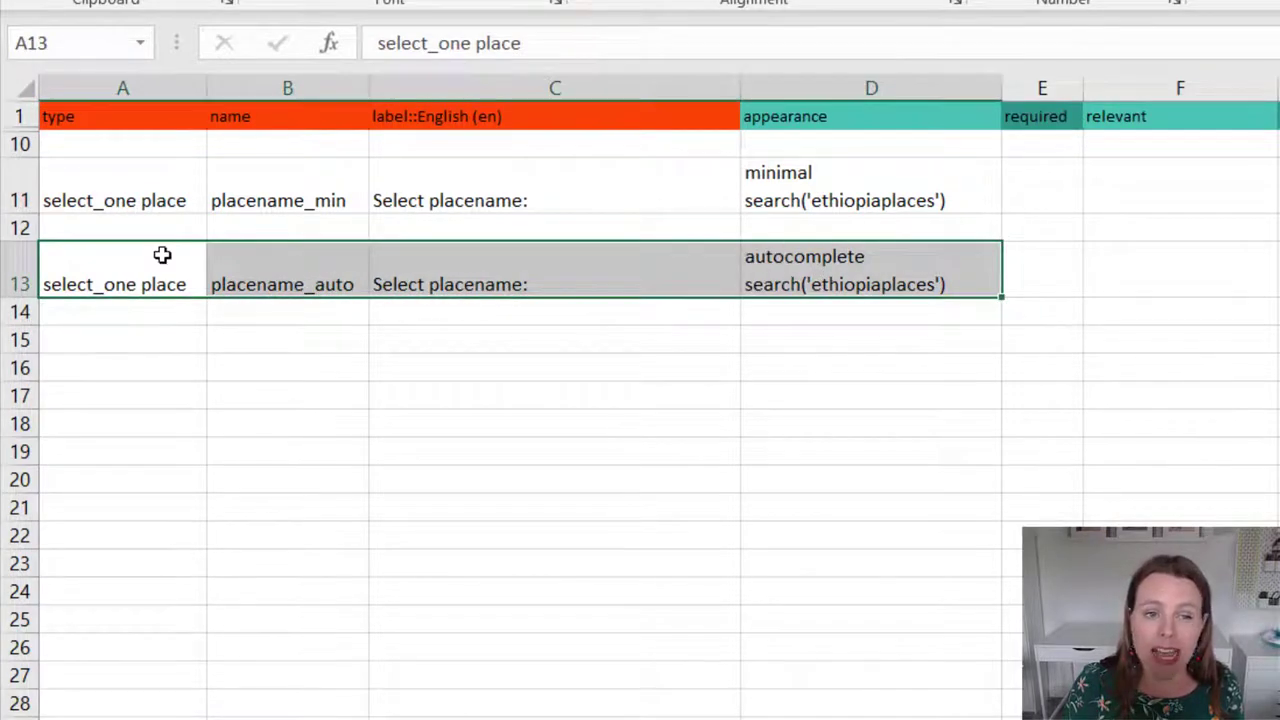
pyautogui.doubleClick(851, 257)
pyautogui.moveTo(864, 257); pyautogui.dragTo(741, 262)
pyautogui.click(891, 362)
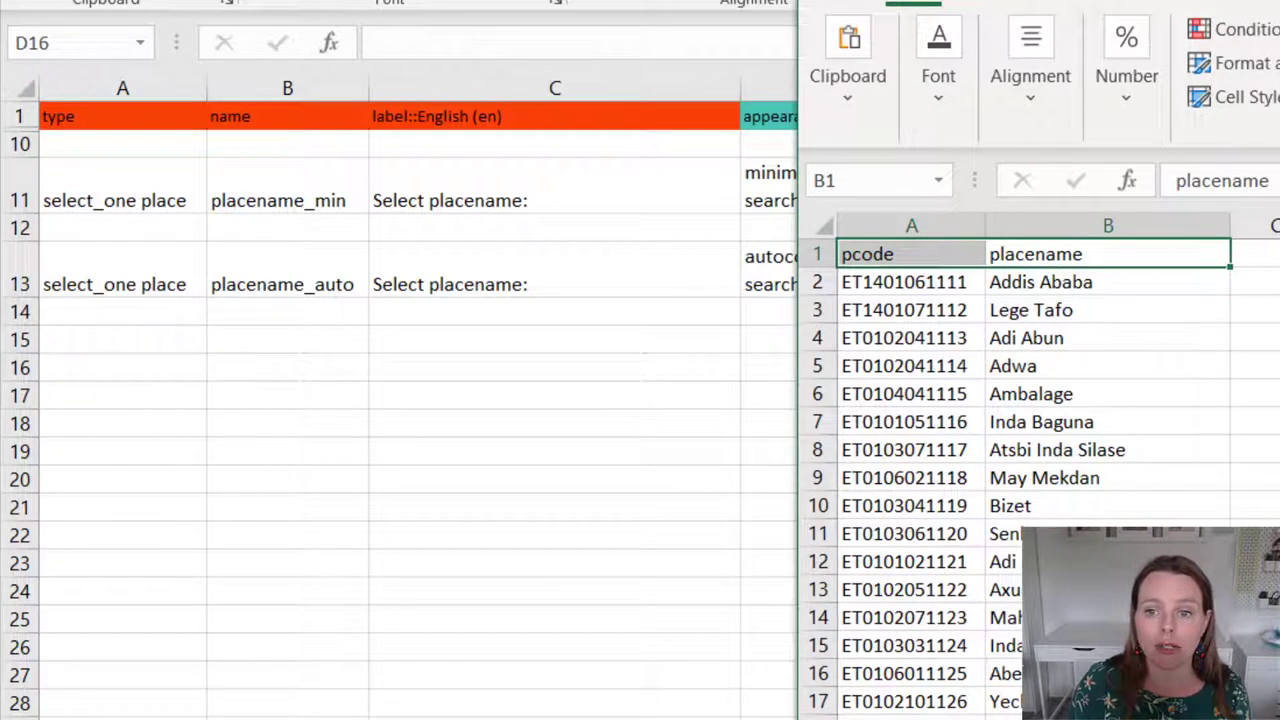
pyautogui.scroll(-20, 1040, 470)
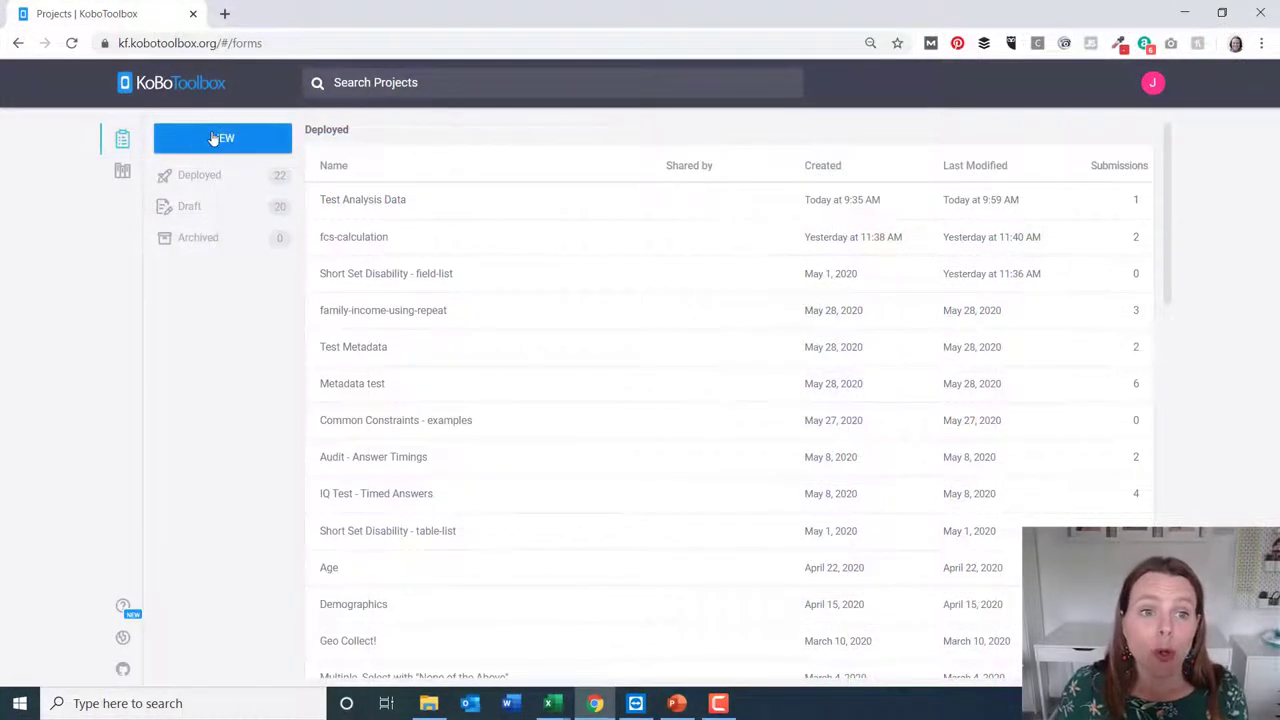
# Create a new project from the search-simple-external XLSForm, deploy it, and view its settings
pyautogui.click(215, 139)
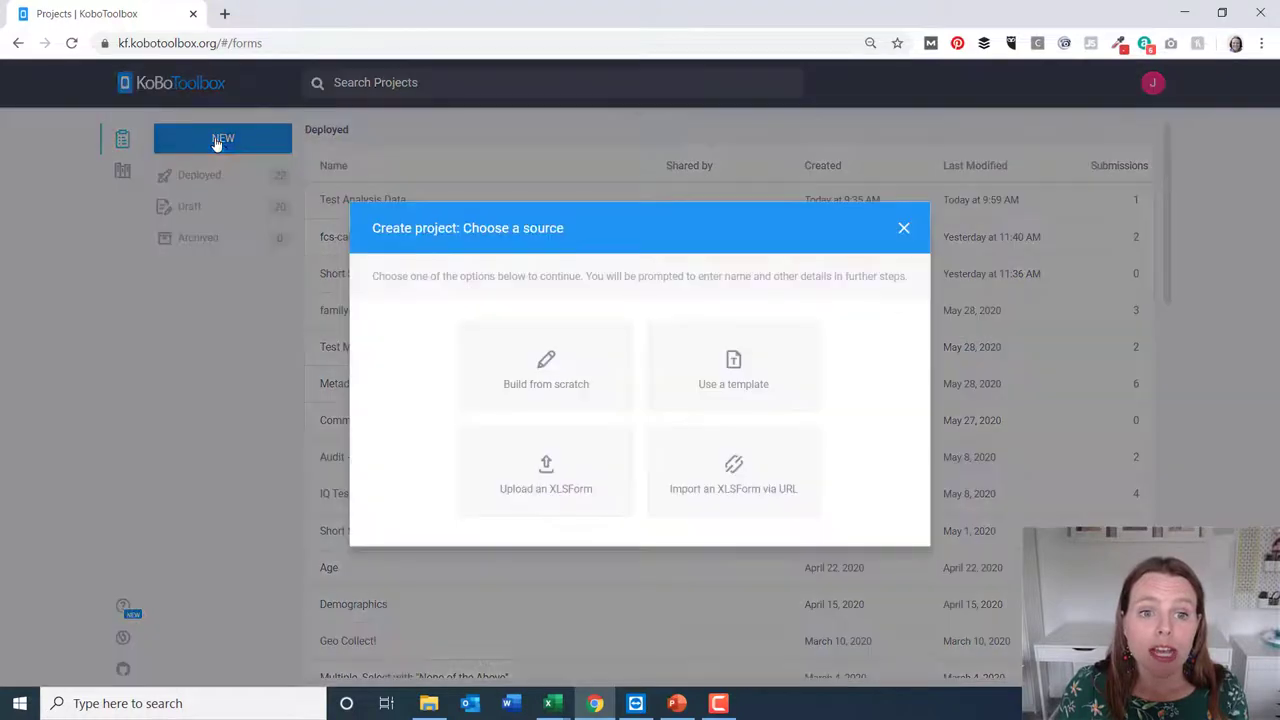
pyautogui.click(553, 495)
pyautogui.click(625, 408)
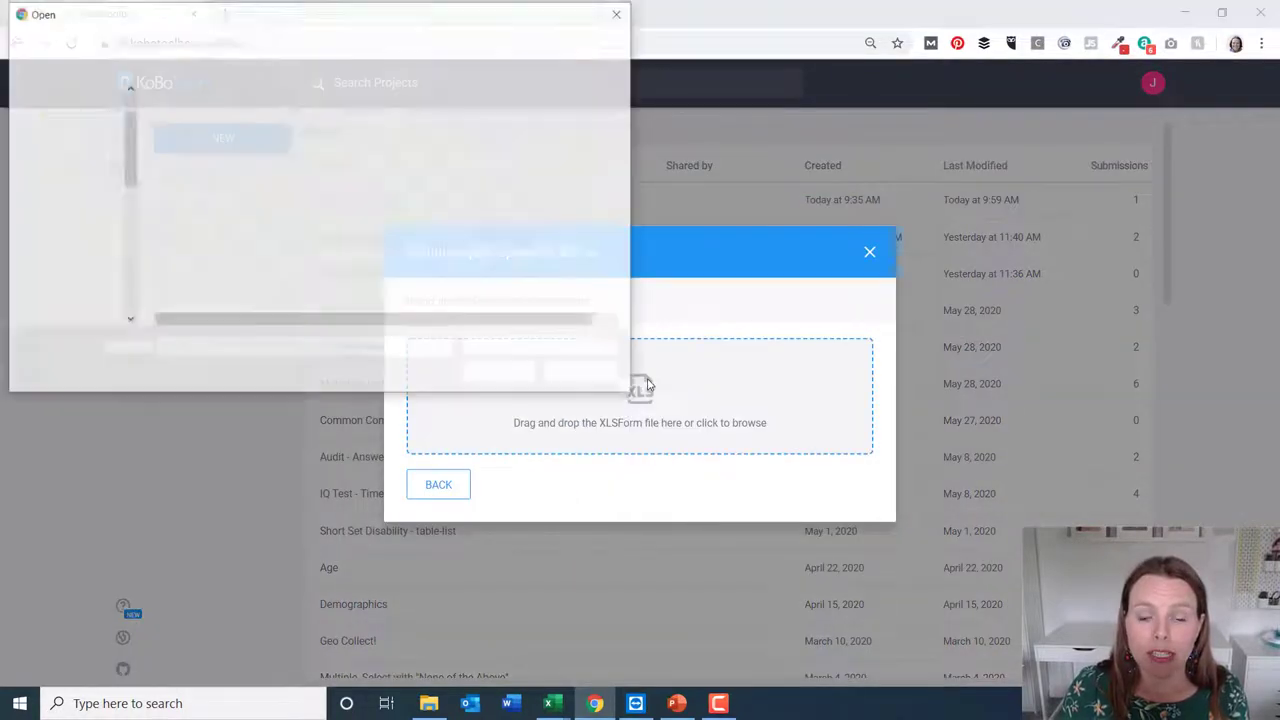
pyautogui.doubleClick(175, 209)
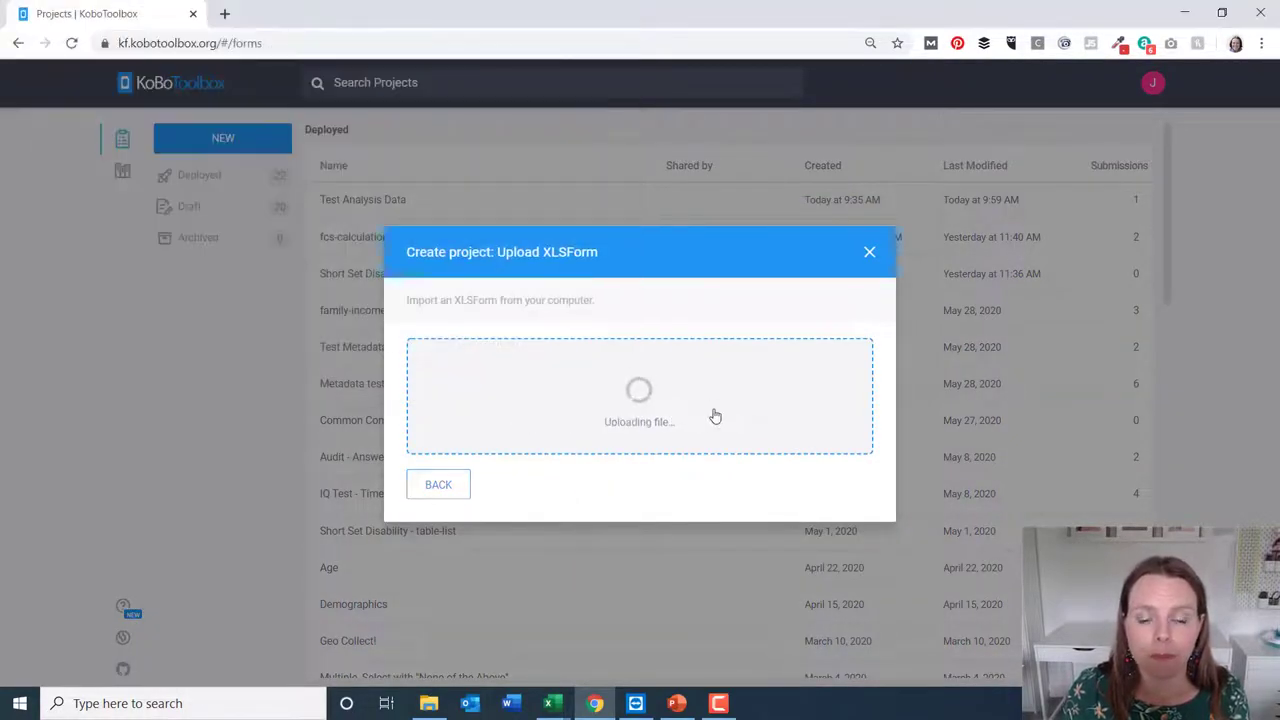
pyautogui.click(858, 534)
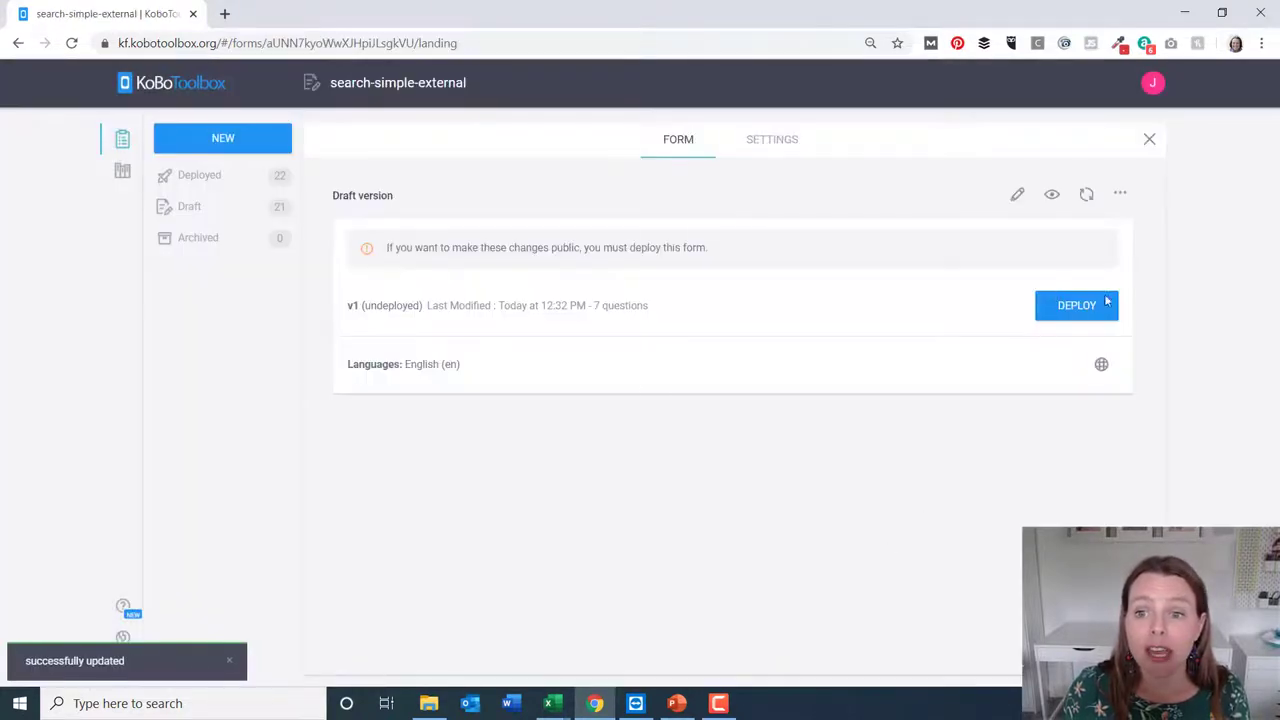
pyautogui.click(1097, 310)
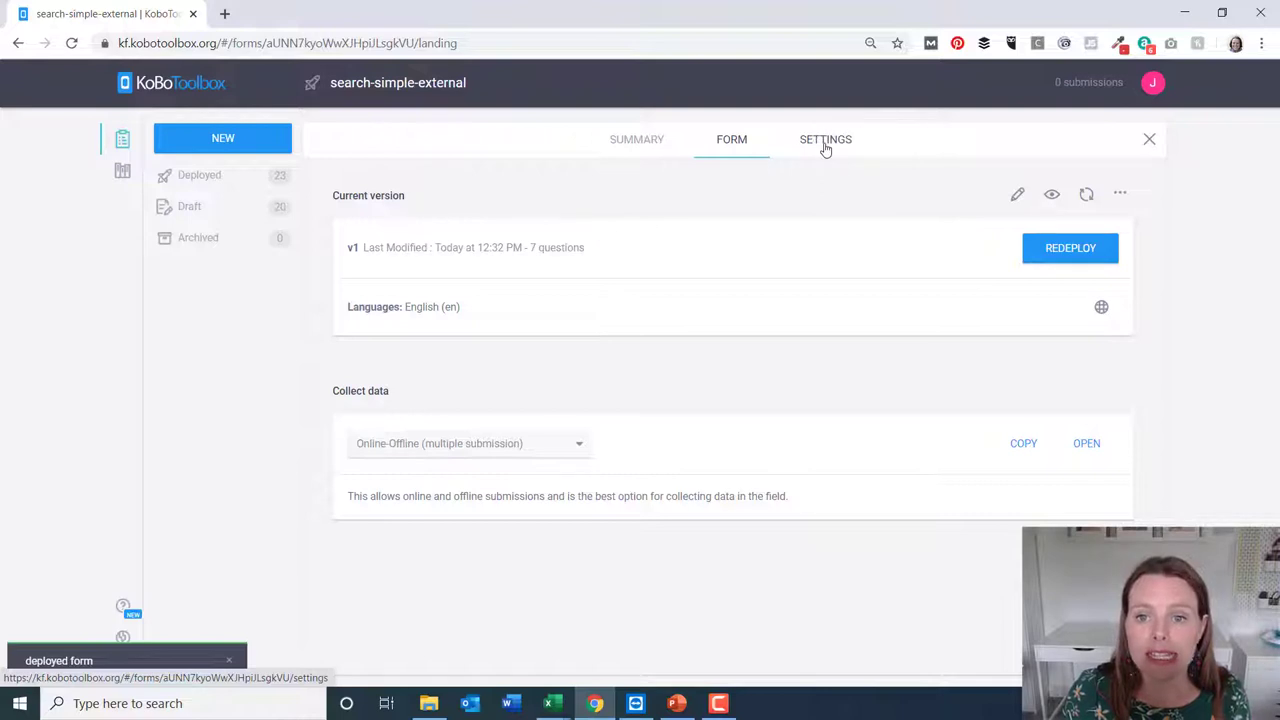
pyautogui.click(825, 146)
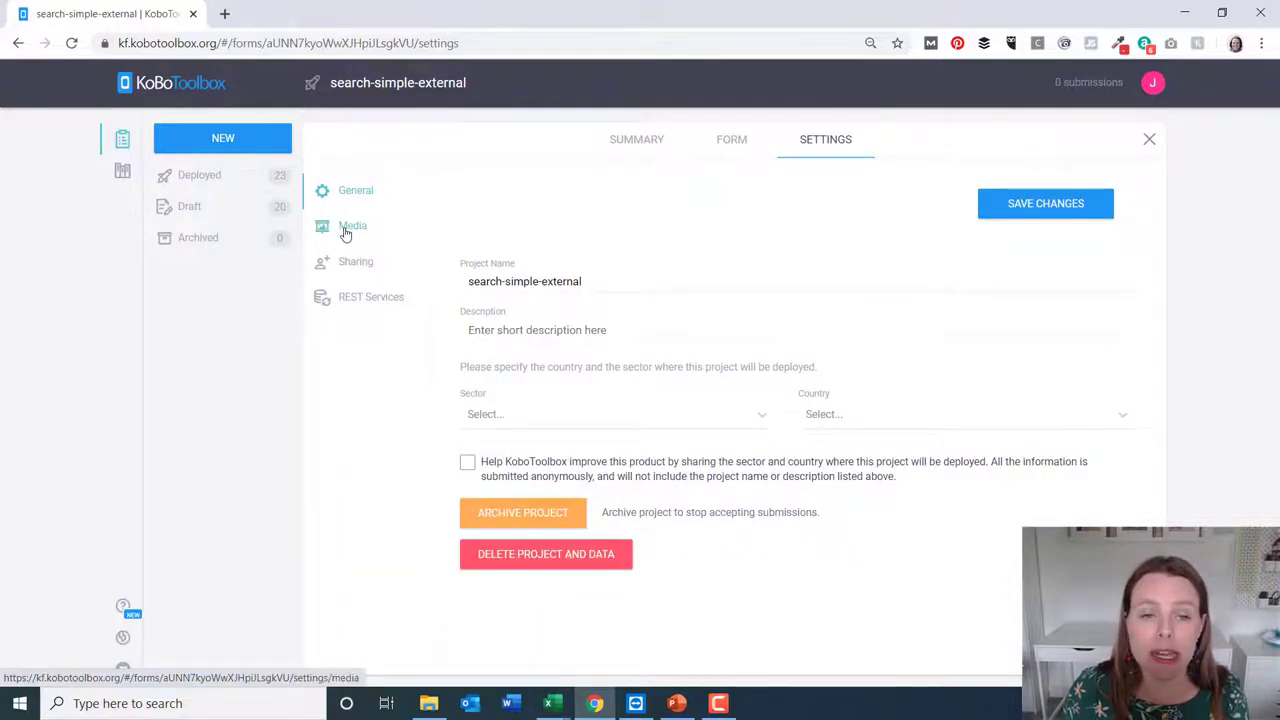
# Upload ethiopiaplaces.csv as a media document in the project's Media settings
pyautogui.click(346, 233)
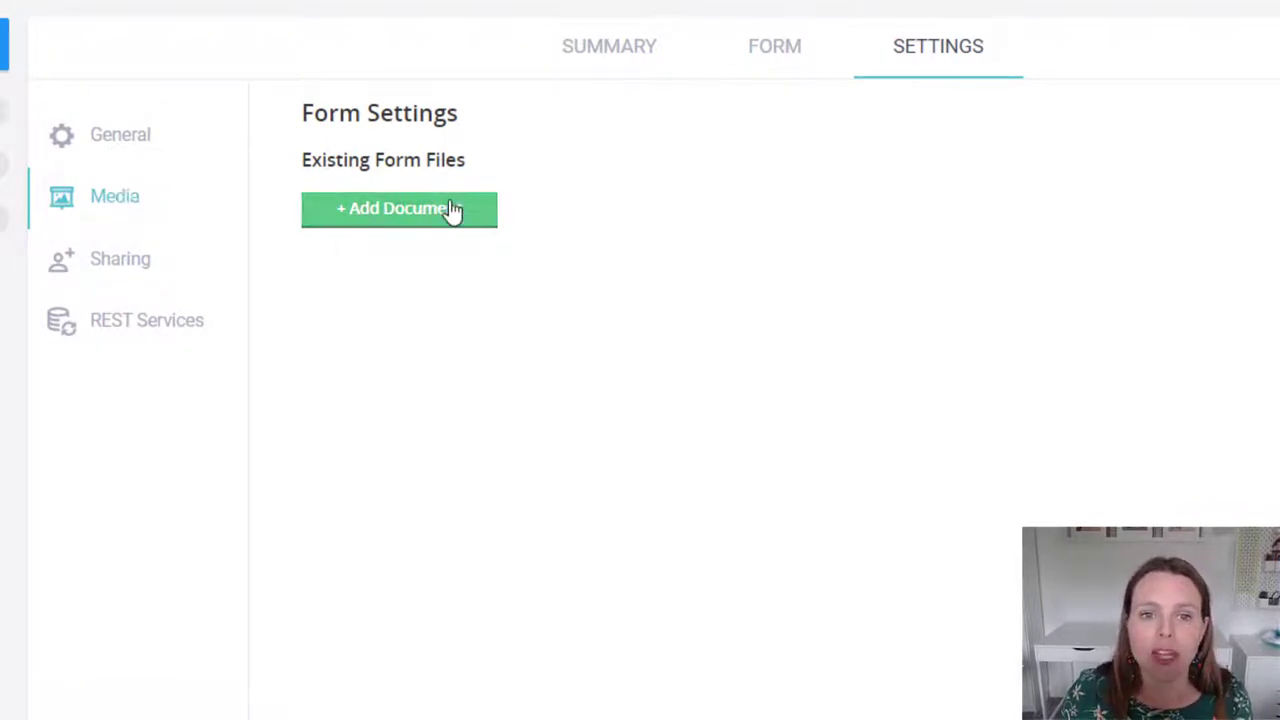
pyautogui.click(415, 222)
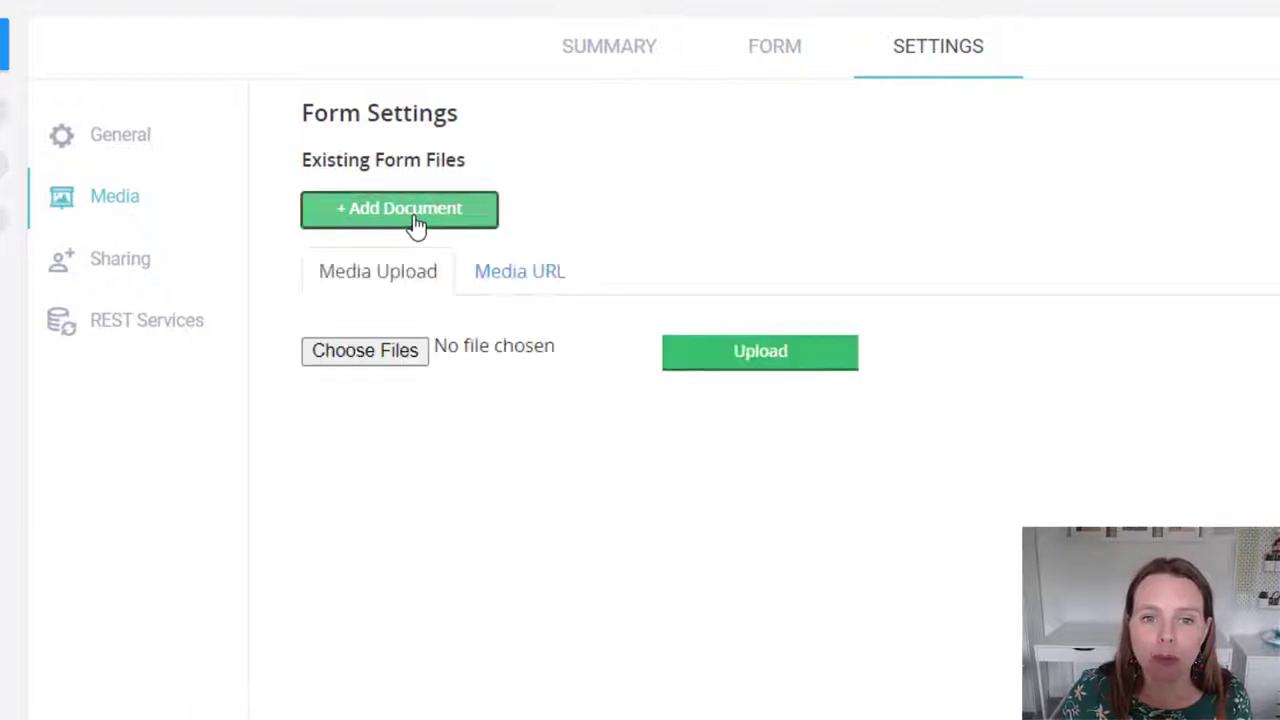
pyautogui.click(407, 360)
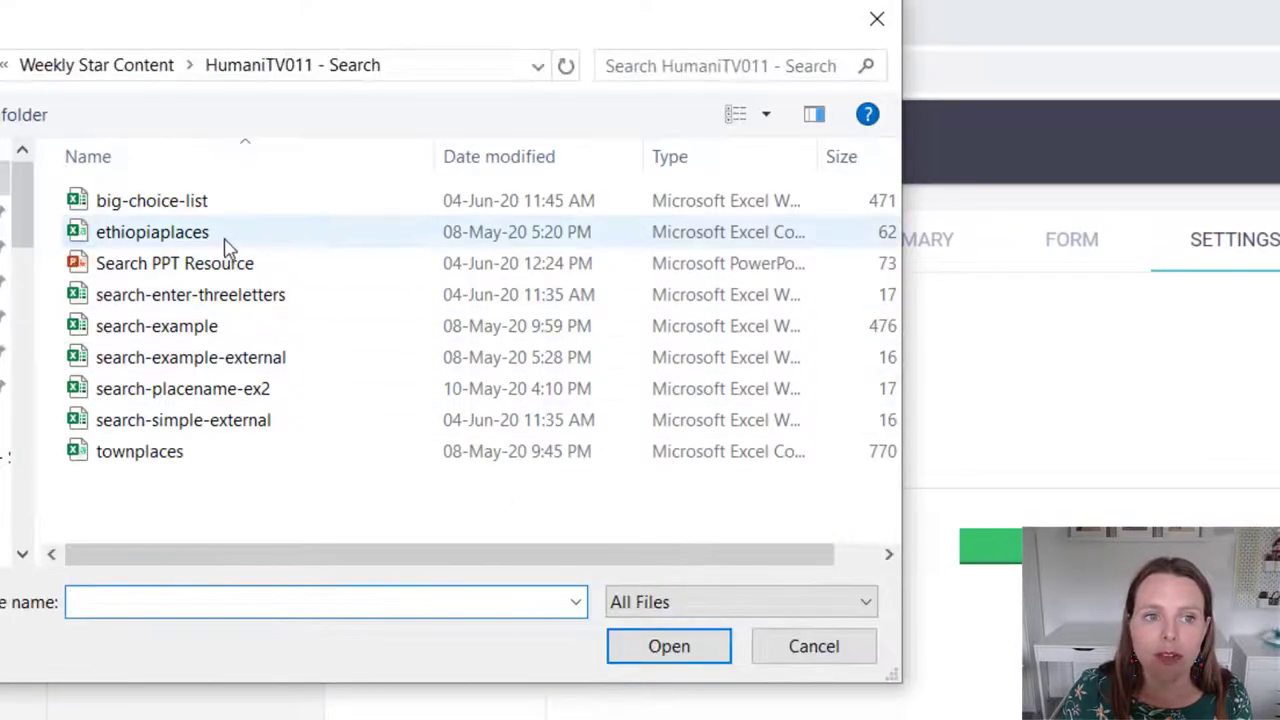
pyautogui.click(224, 244)
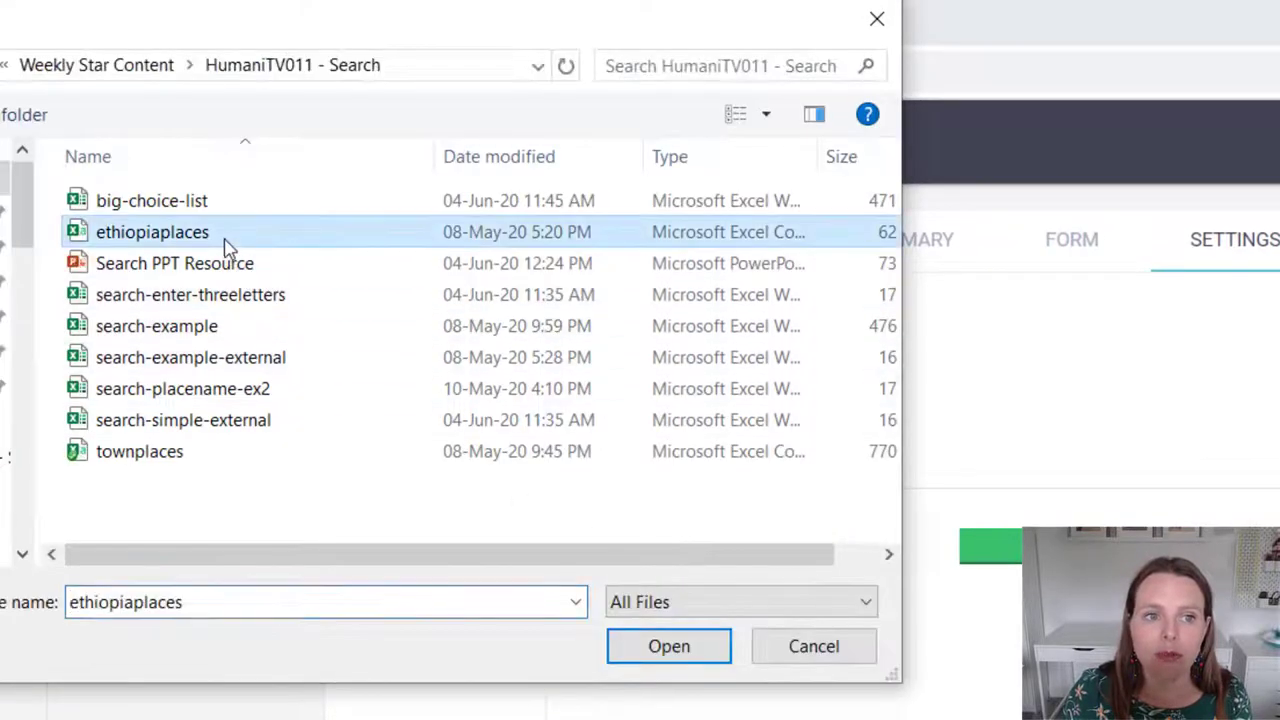
pyautogui.click(697, 648)
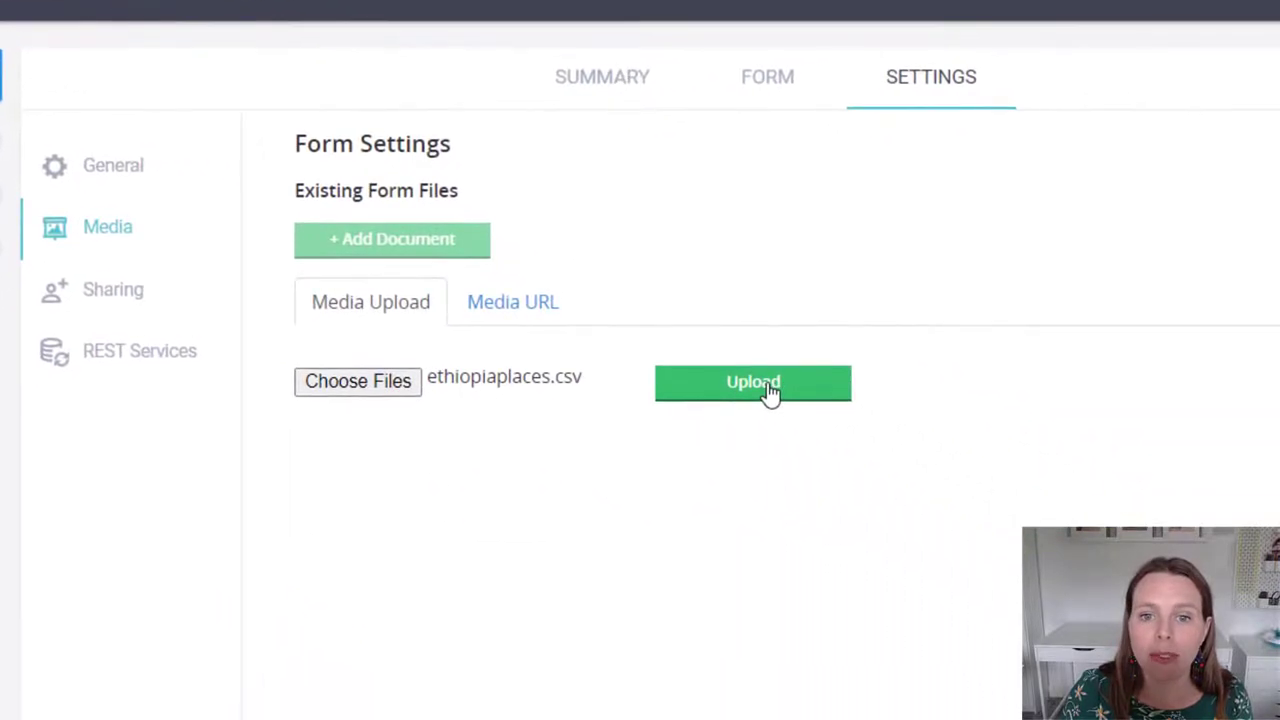
pyautogui.click(1028, 528)
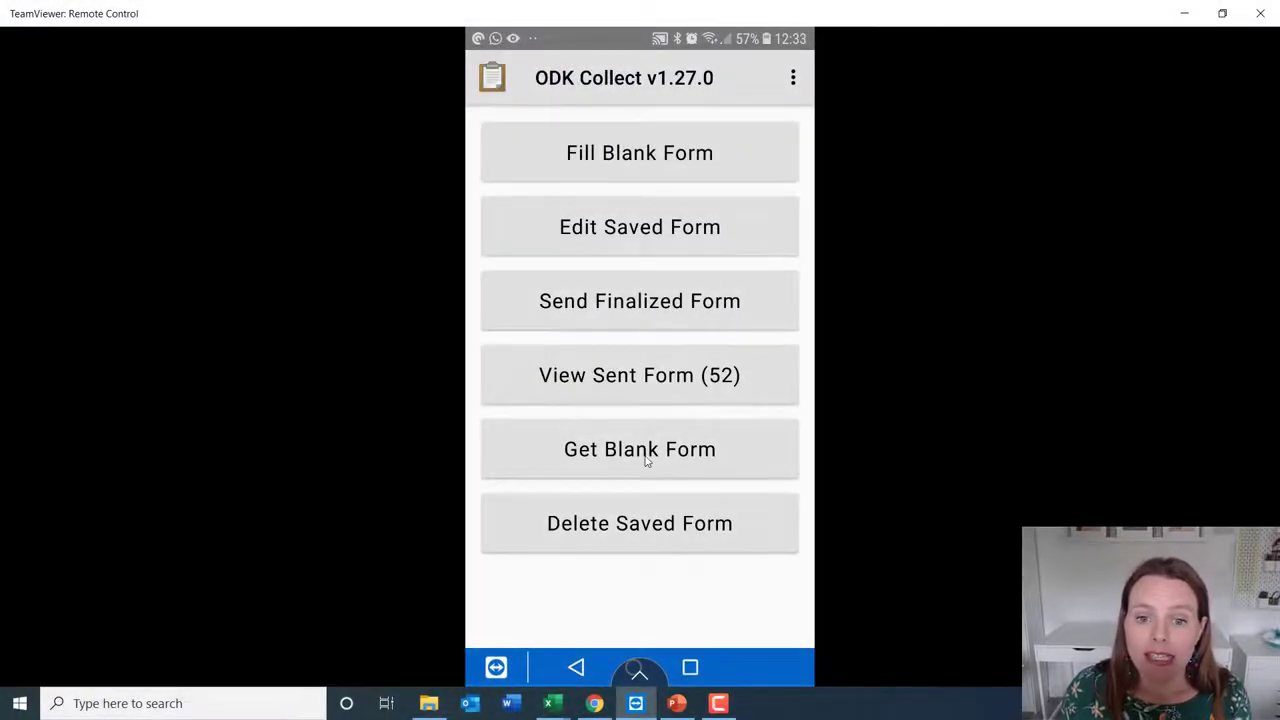
# Clear all blank forms, tick only search-simple-external, and download it to the phone
pyautogui.click(636, 456)
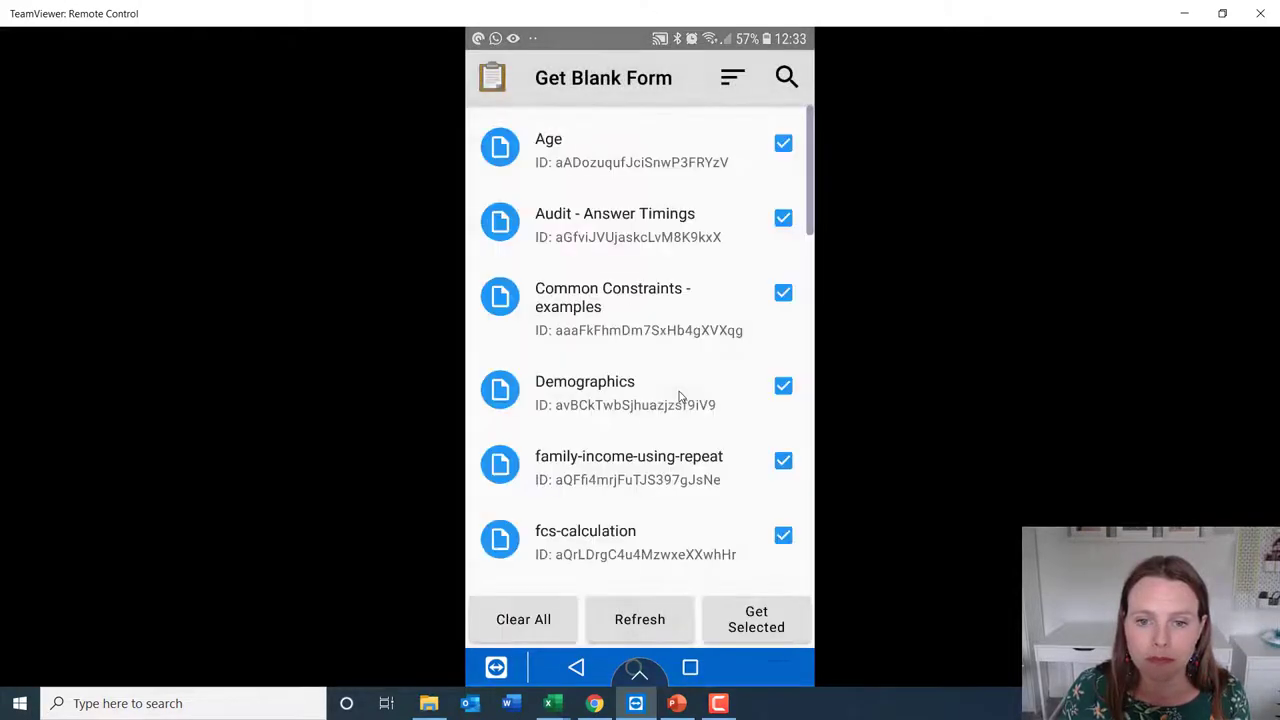
pyautogui.click(548, 618)
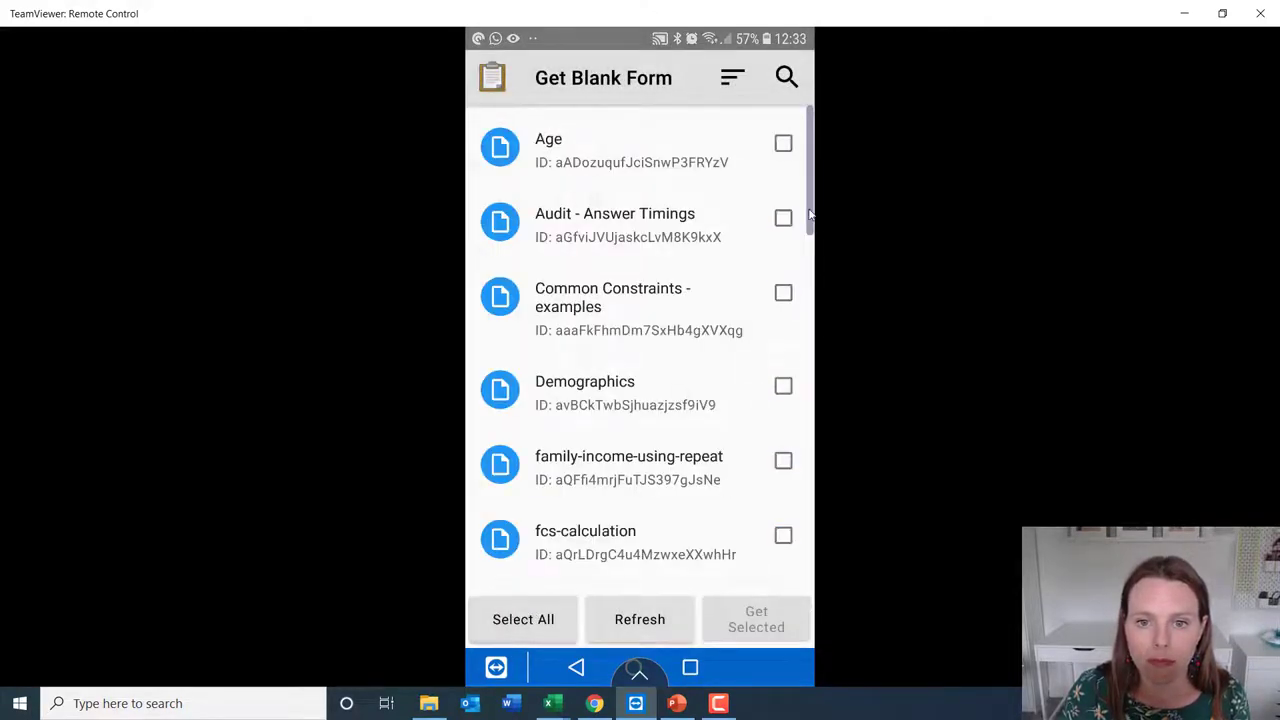
pyautogui.scroll(-10, 766, 390)
pyautogui.click(703, 470)
pyautogui.click(759, 624)
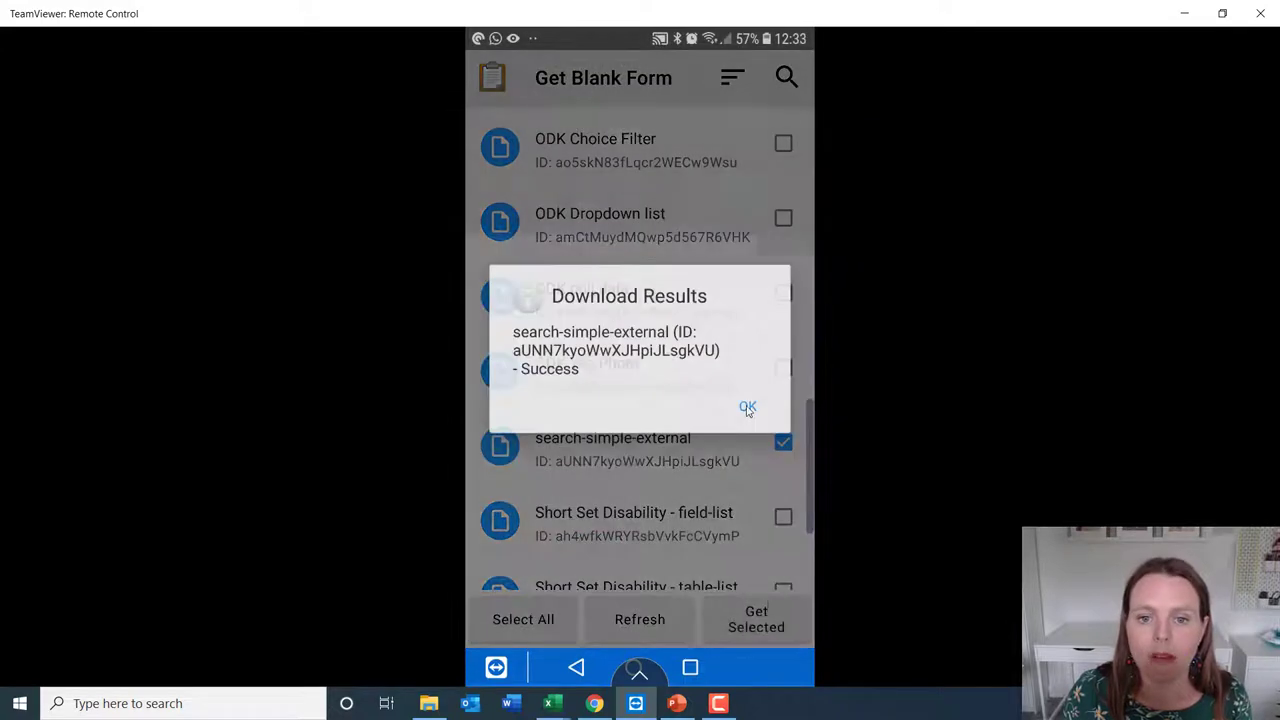
pyautogui.click(748, 408)
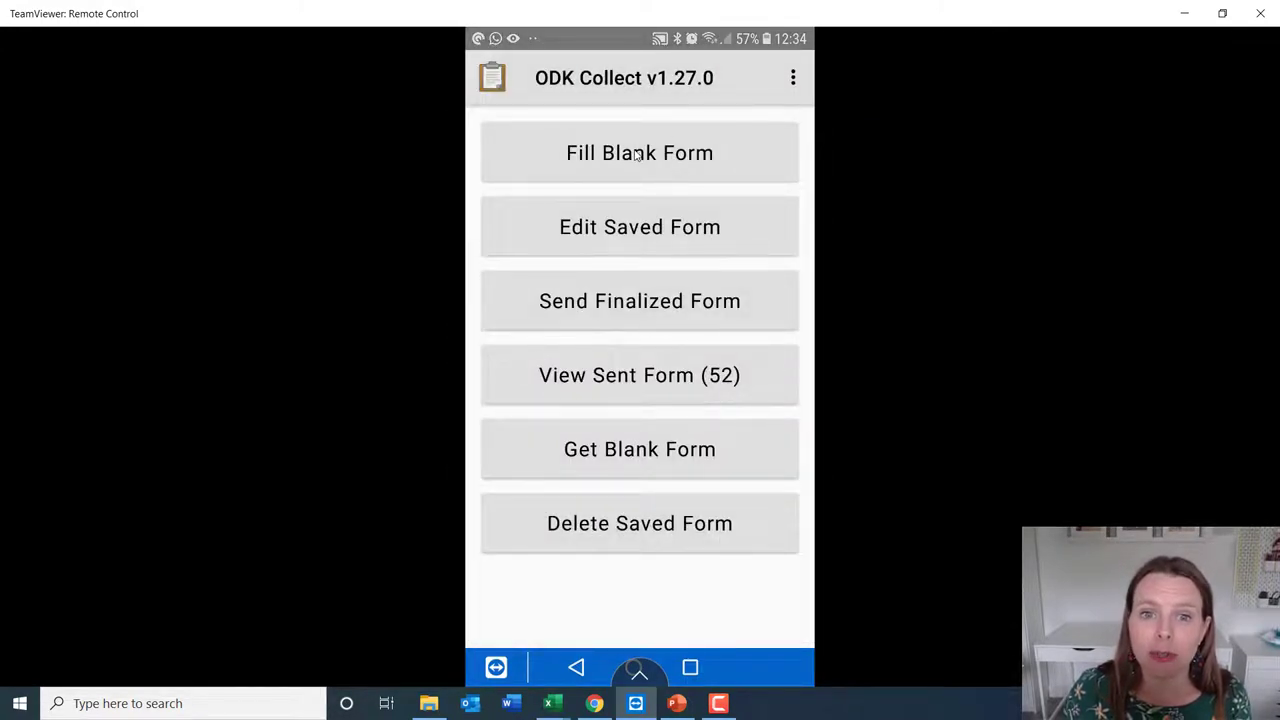
# Start a new search-simple-external entry and answer Yes to the consent question
pyautogui.click(636, 155)
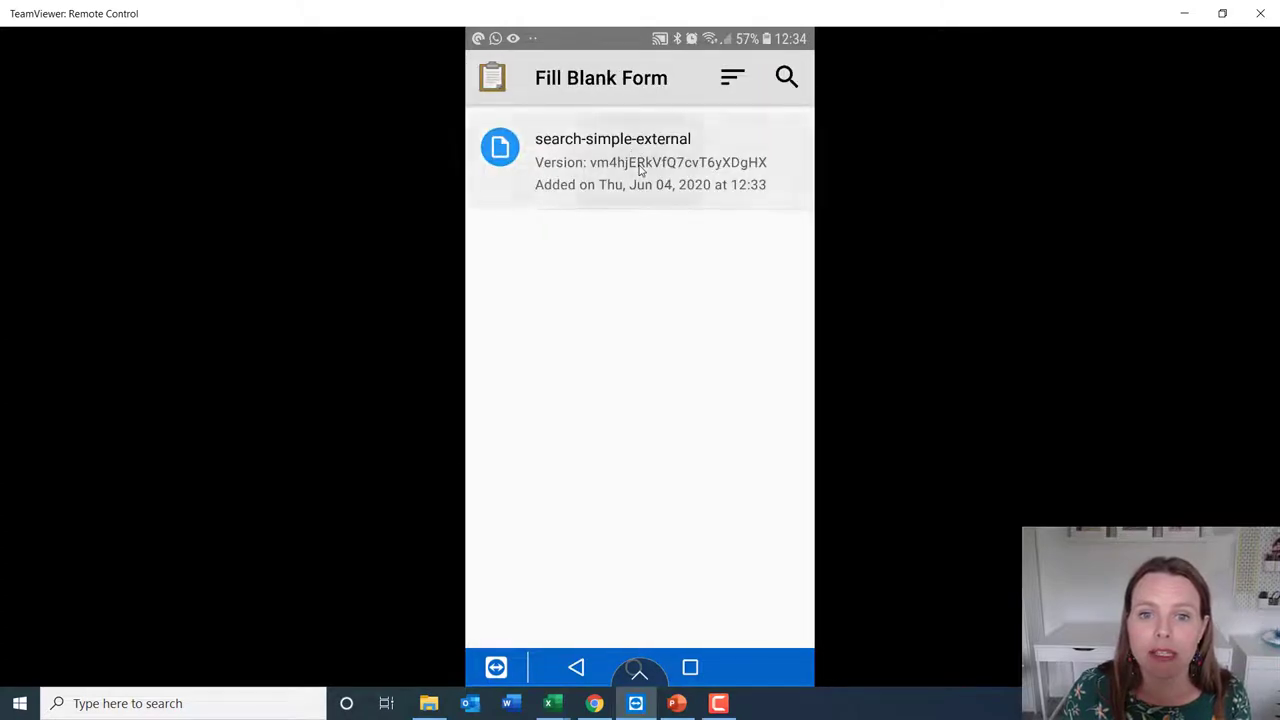
pyautogui.click(640, 168)
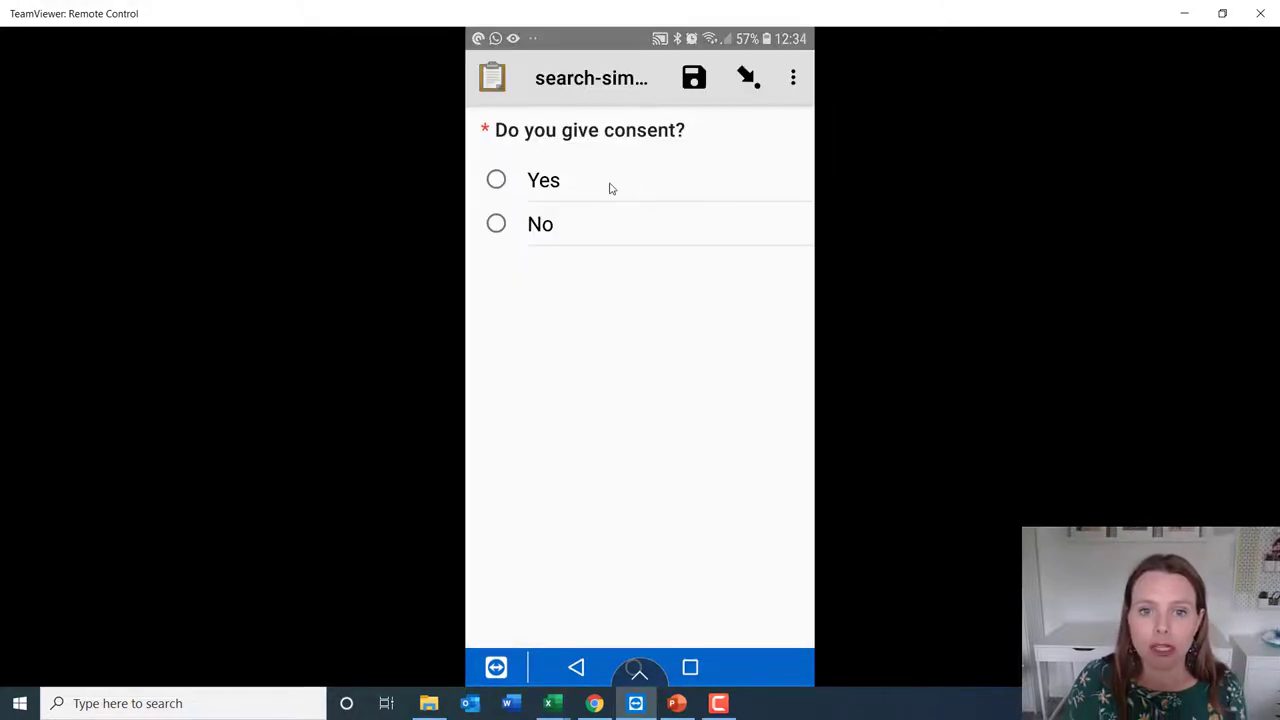
pyautogui.click(548, 188)
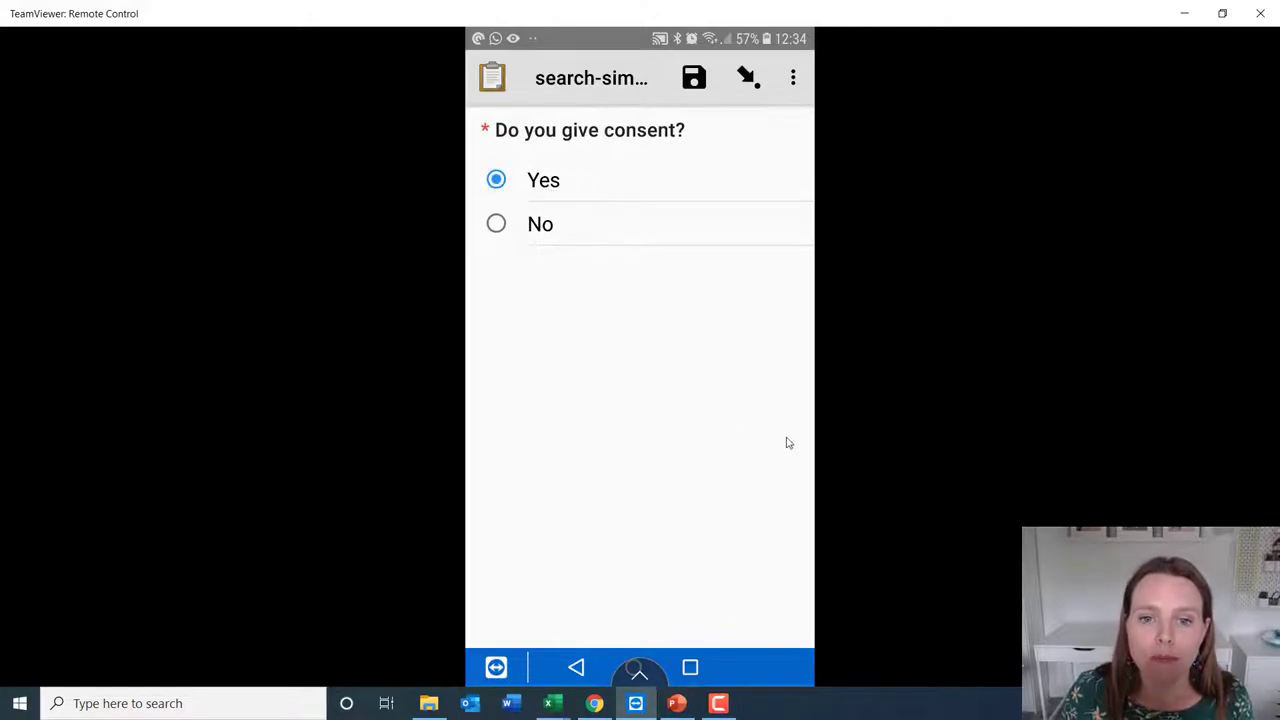
pyautogui.press('Right')
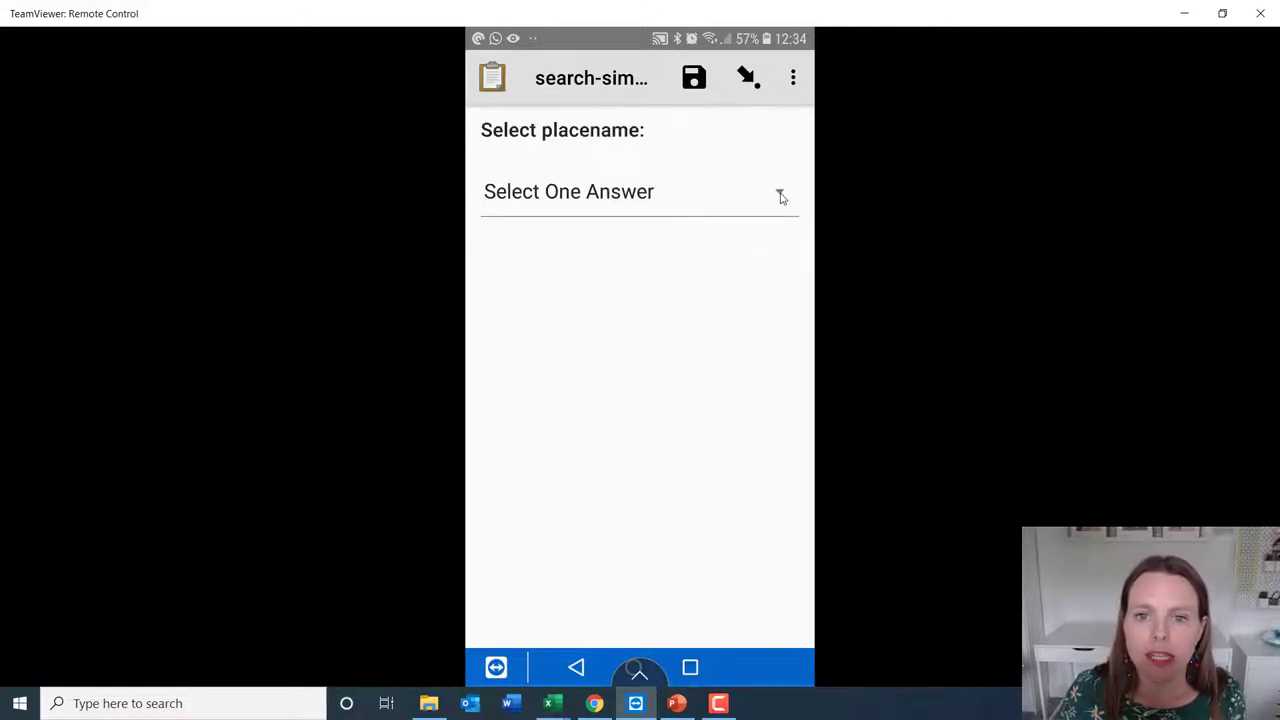
# Choose Senkata as the placename, then reopen the list and scroll through other places
pyautogui.click(781, 196)
pyautogui.press('Escape')
pyautogui.click(780, 194)
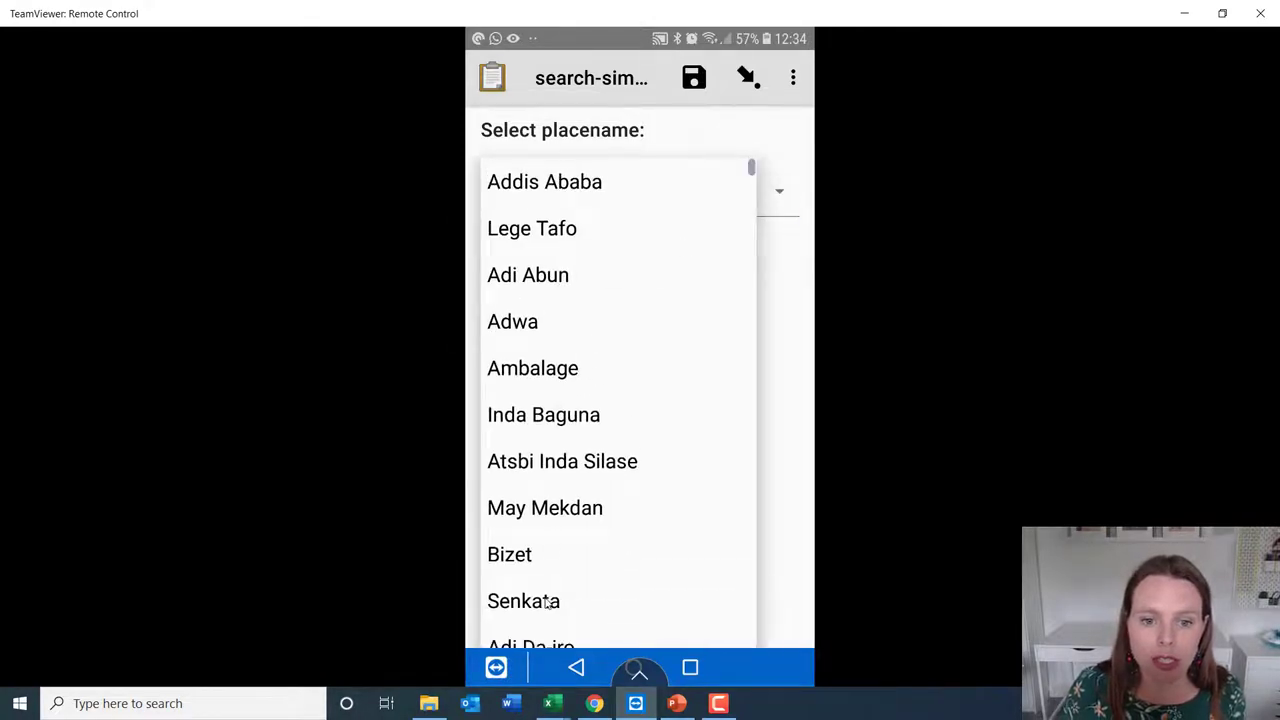
pyautogui.click(548, 602)
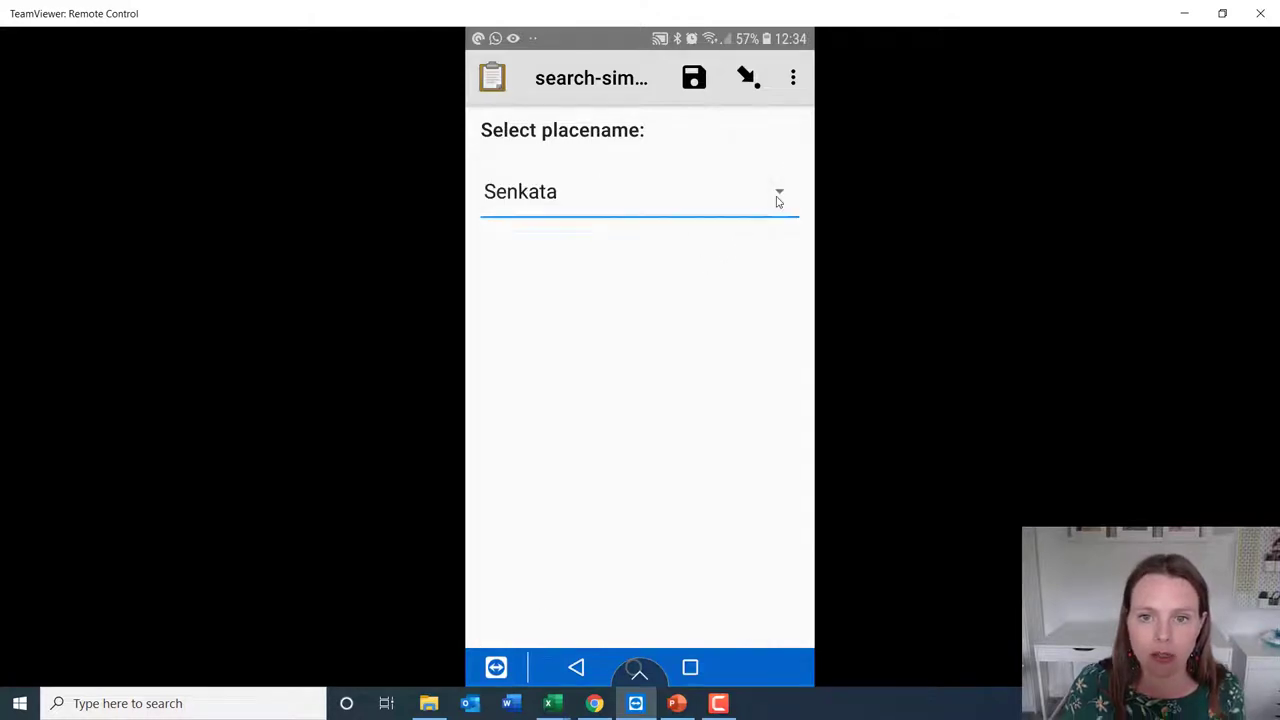
pyautogui.click(779, 195)
pyautogui.scroll(-20, 779, 200)
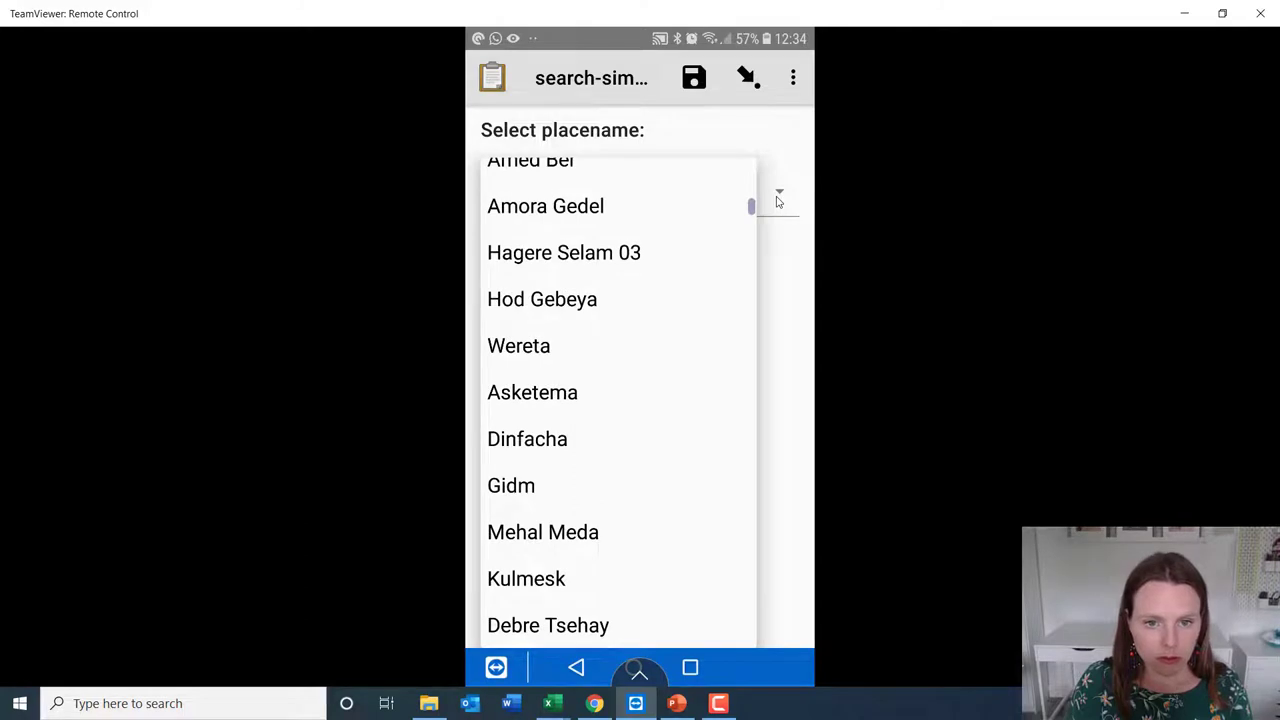
pyautogui.scroll(-15, 779, 200)
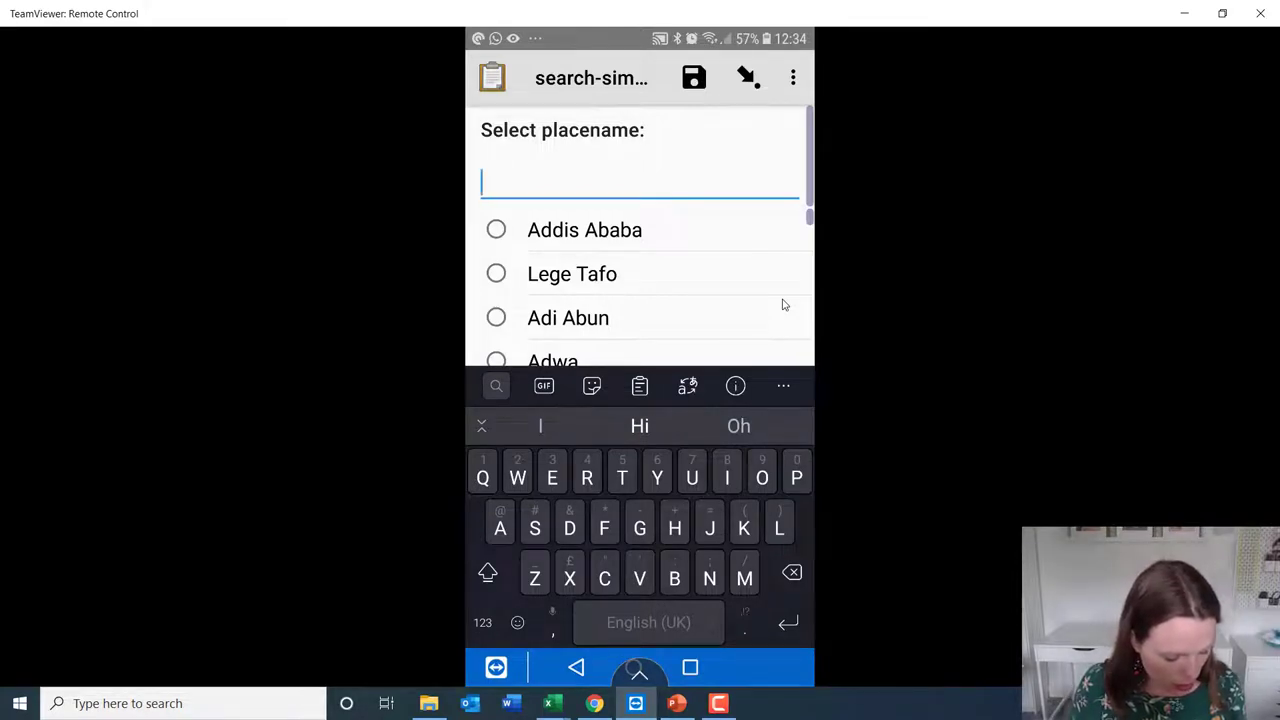
# Enter 'Car' in the searchable placename box to filter the places
pyautogui.write('Car')
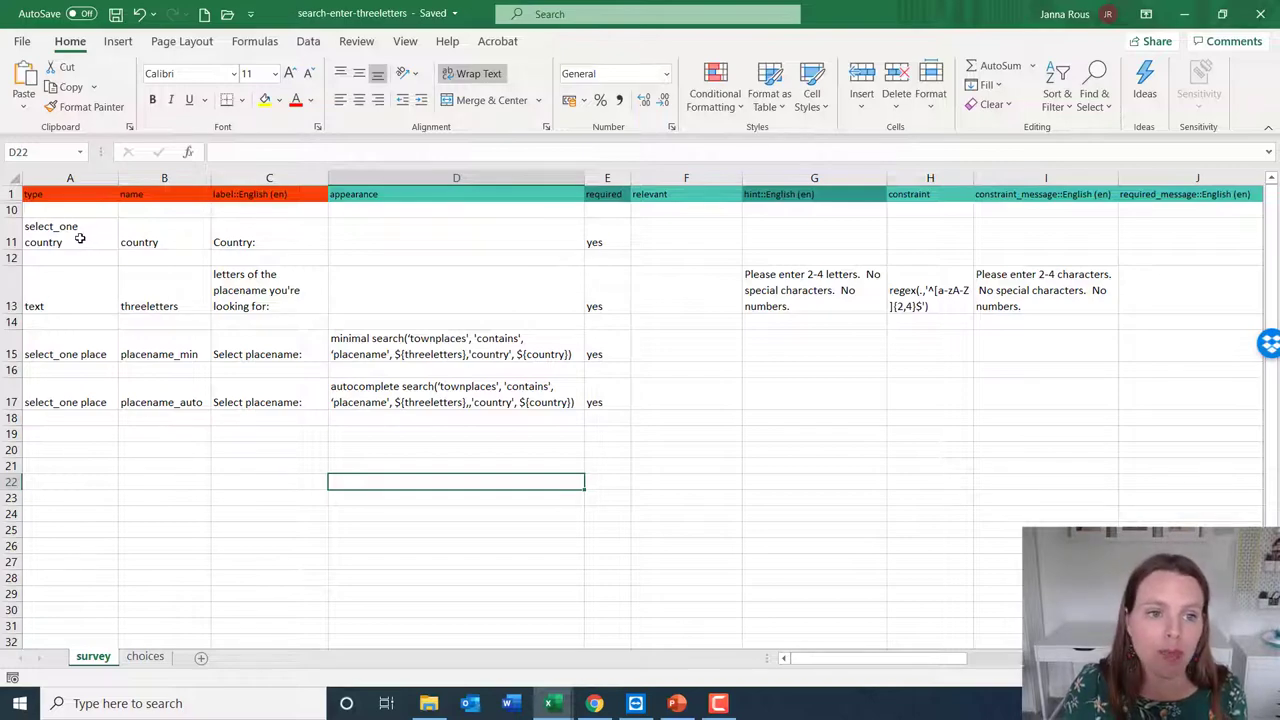
# Review the country and threeletters question rows, including the threeletters hint and regex constraint
pyautogui.moveTo(89, 234); pyautogui.dragTo(322, 236)
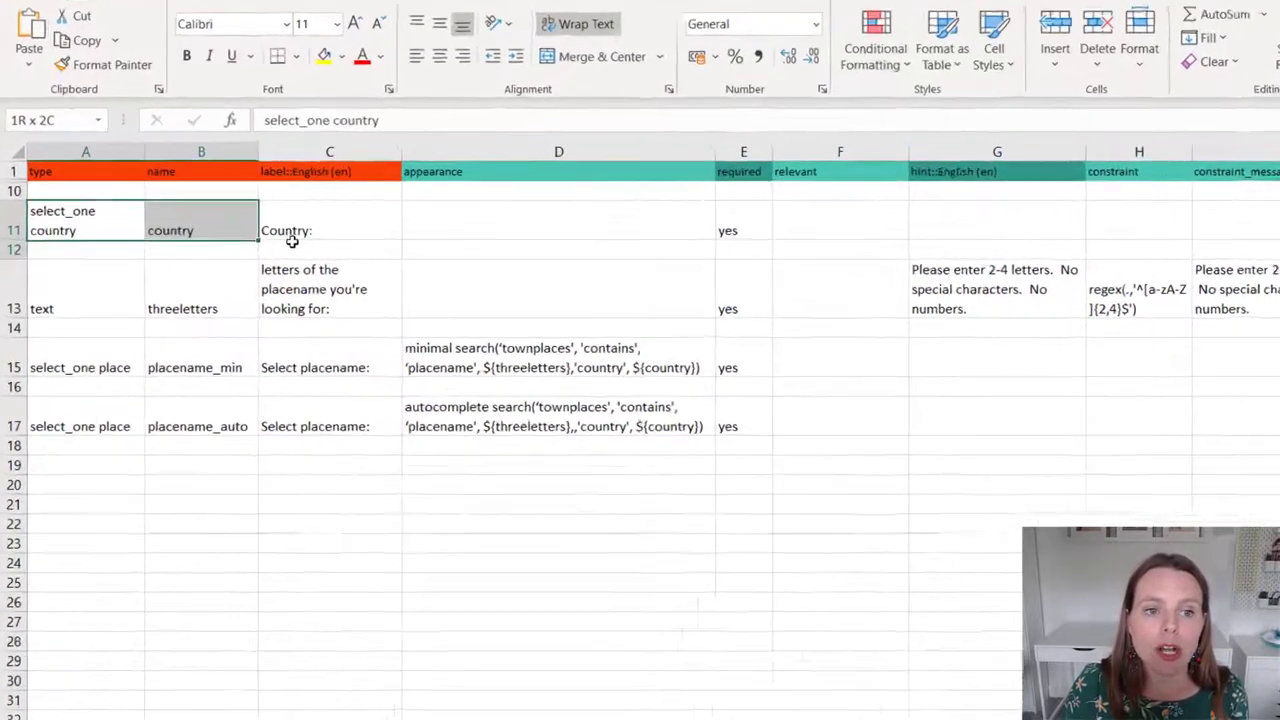
pyautogui.moveTo(587, 188); pyautogui.dragTo(1105, 170)
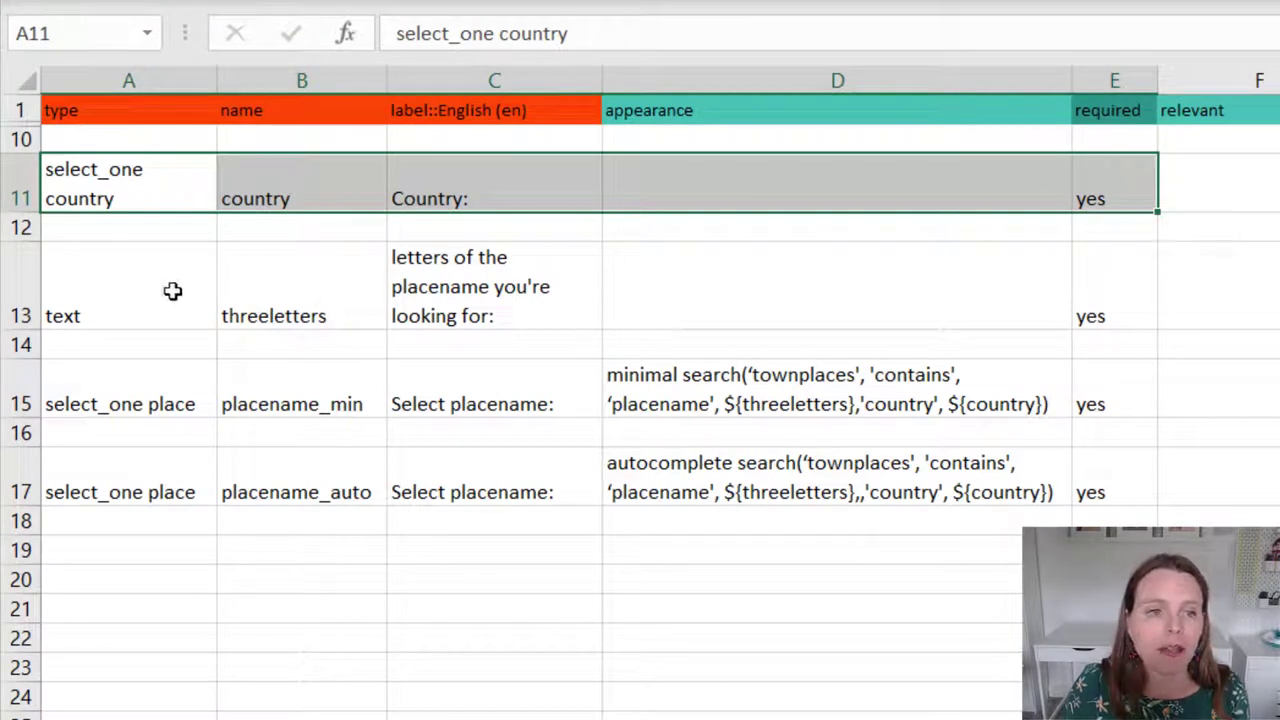
pyautogui.moveTo(170, 291); pyautogui.dragTo(1123, 298)
pyautogui.click(468, 286)
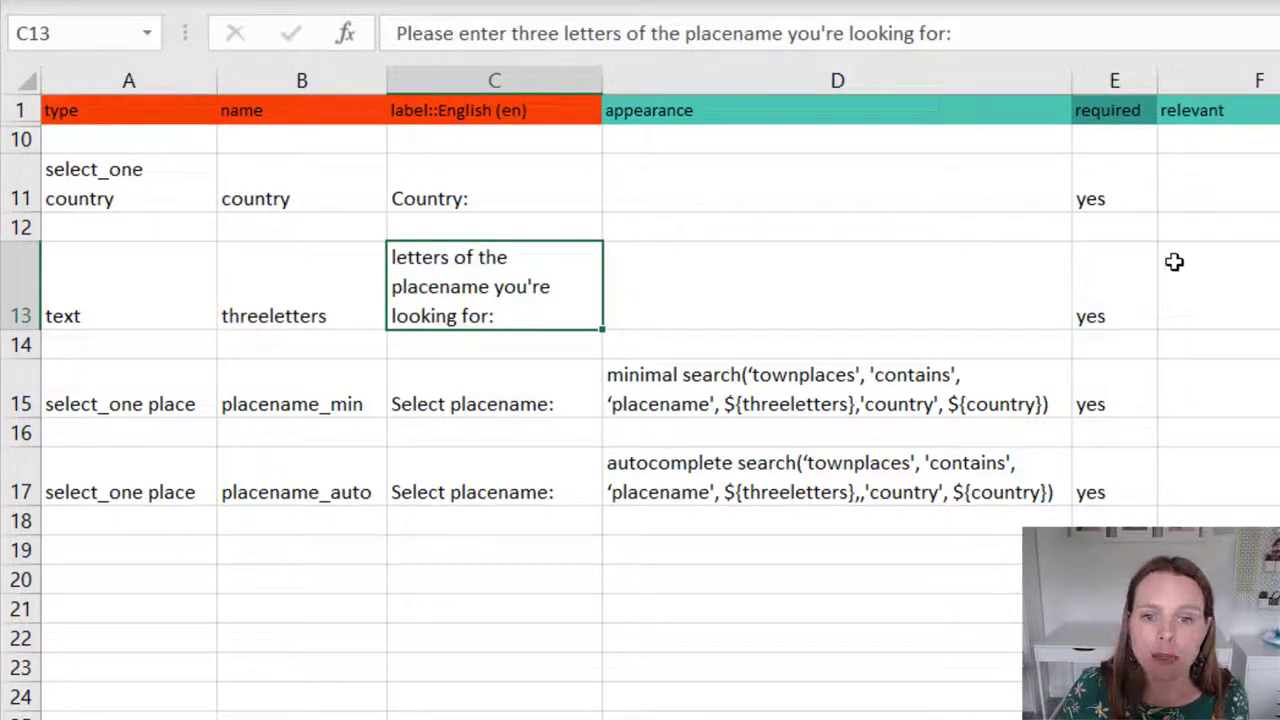
pyautogui.press('Right')
pyautogui.press('Right')
pyautogui.press('Right')
pyautogui.press('Right')
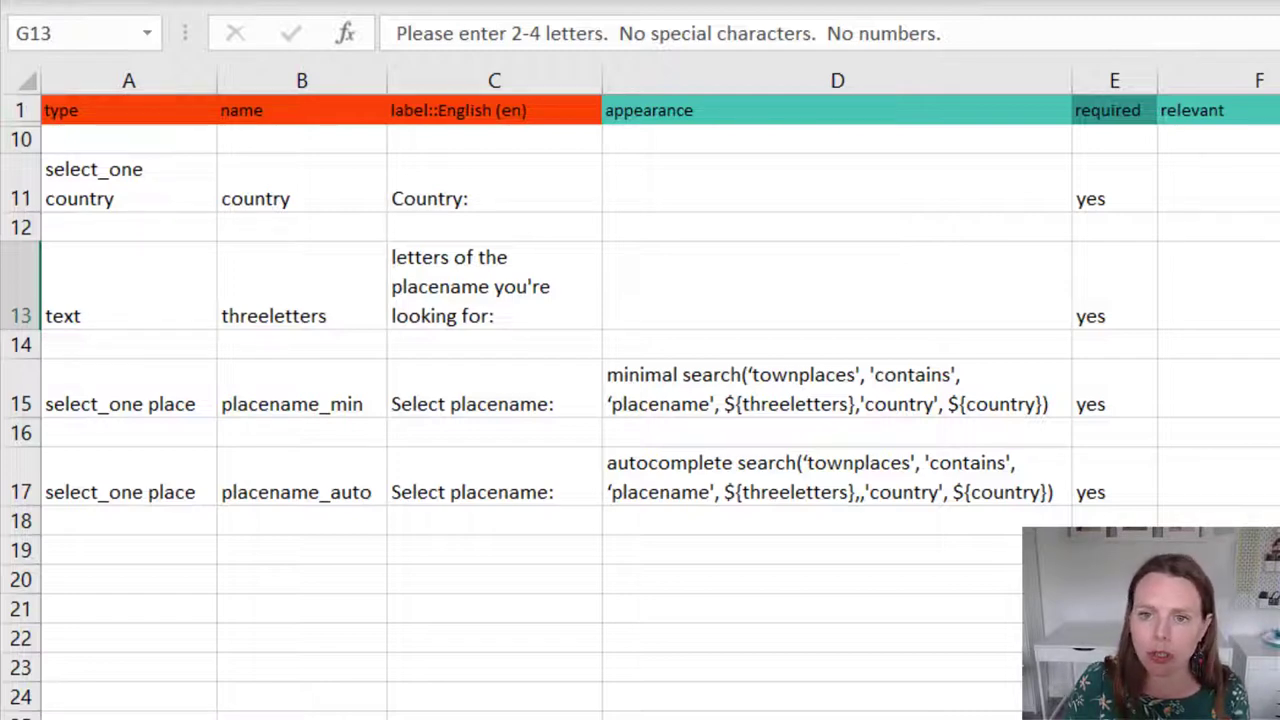
pyautogui.press('Right')
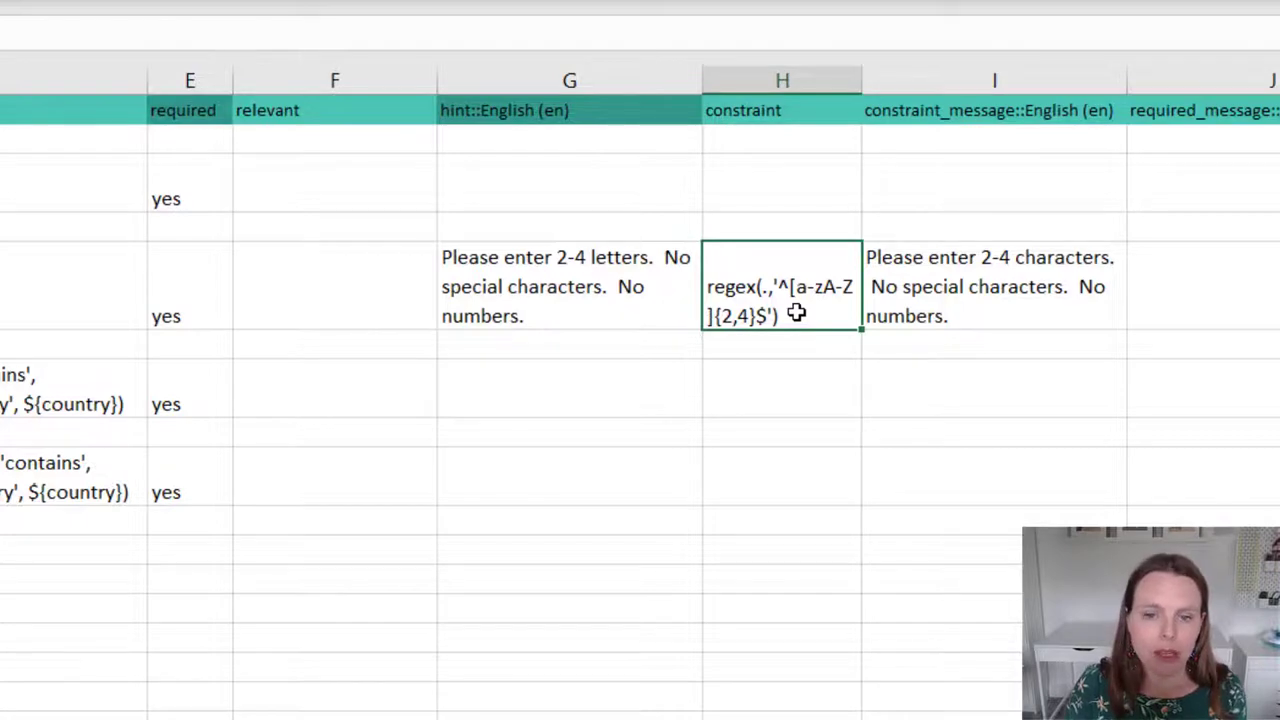
pyautogui.hotkey('shift', 'space')
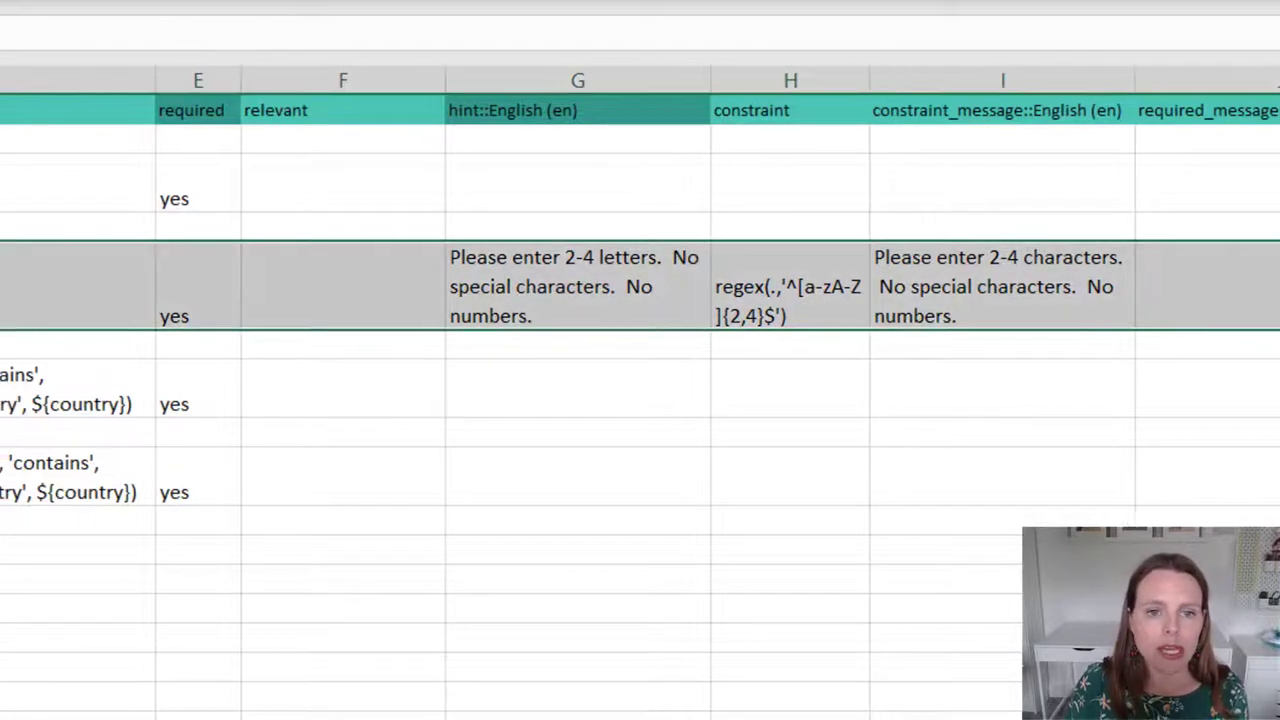
# Walk through placename_min's D15 appearance: minimal, search('townplaces', contains, placename, ${threeletters})
pyautogui.click(128, 392)
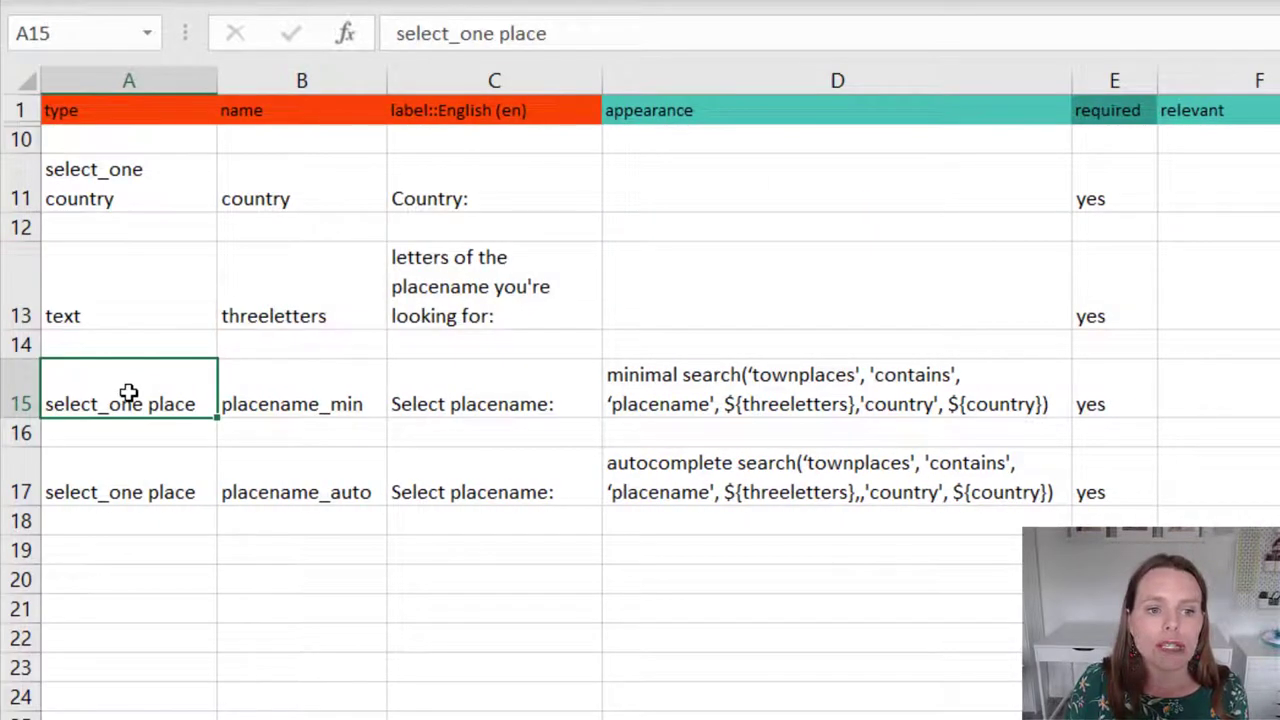
pyautogui.click(312, 386)
pyautogui.click(470, 406)
pyautogui.click(715, 398)
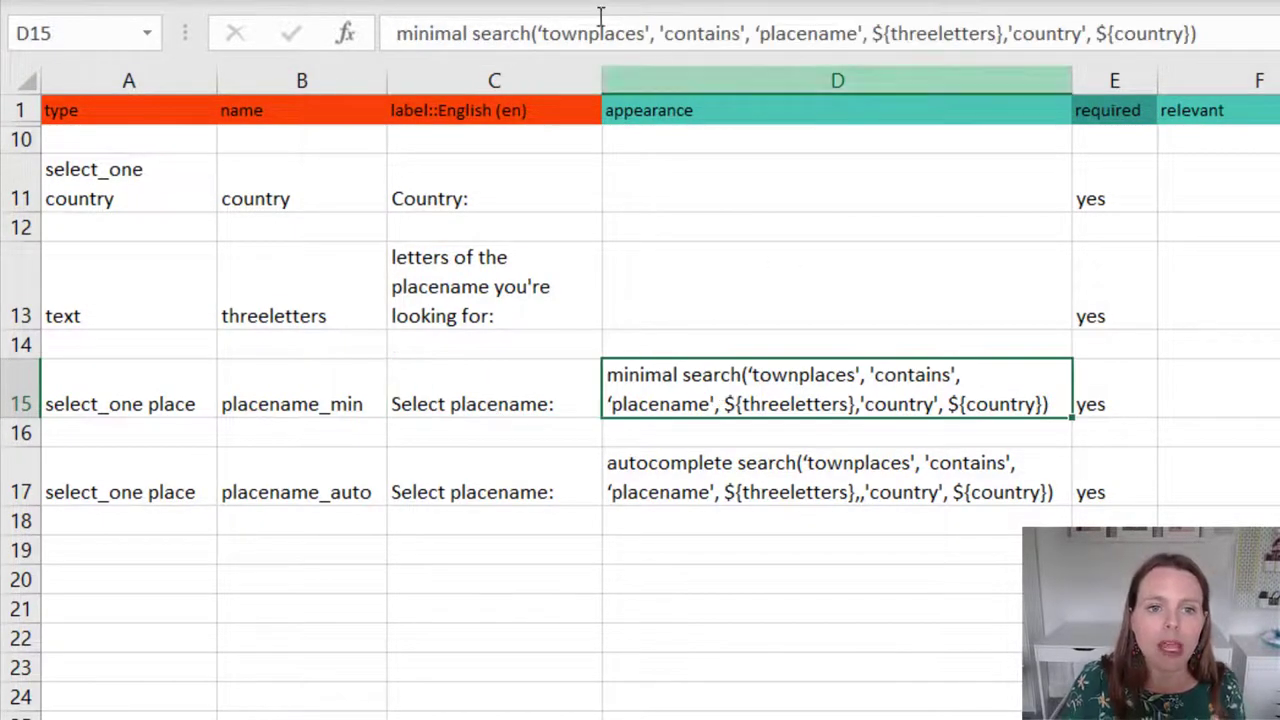
pyautogui.moveTo(466, 33); pyautogui.dragTo(396, 33)
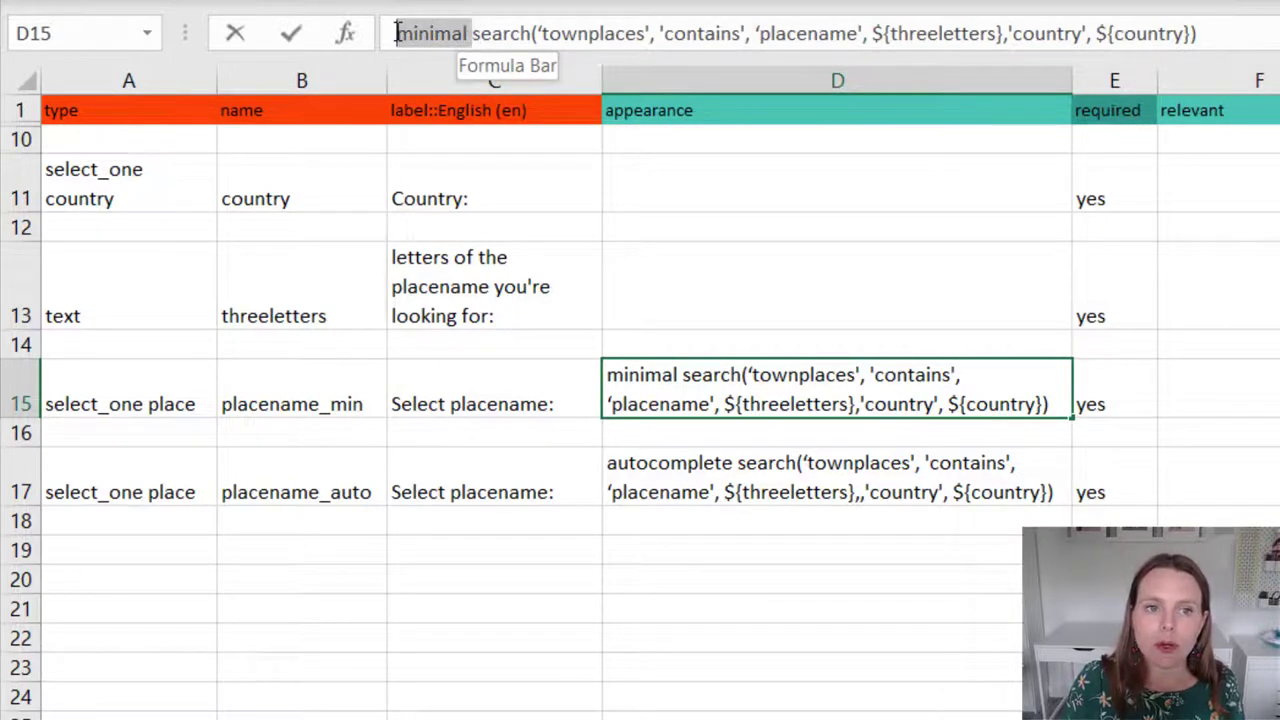
pyautogui.click(478, 34)
pyautogui.moveTo(476, 34); pyautogui.dragTo(542, 34)
pyautogui.click(648, 34)
pyautogui.moveTo(664, 34); pyautogui.dragTo(741, 34)
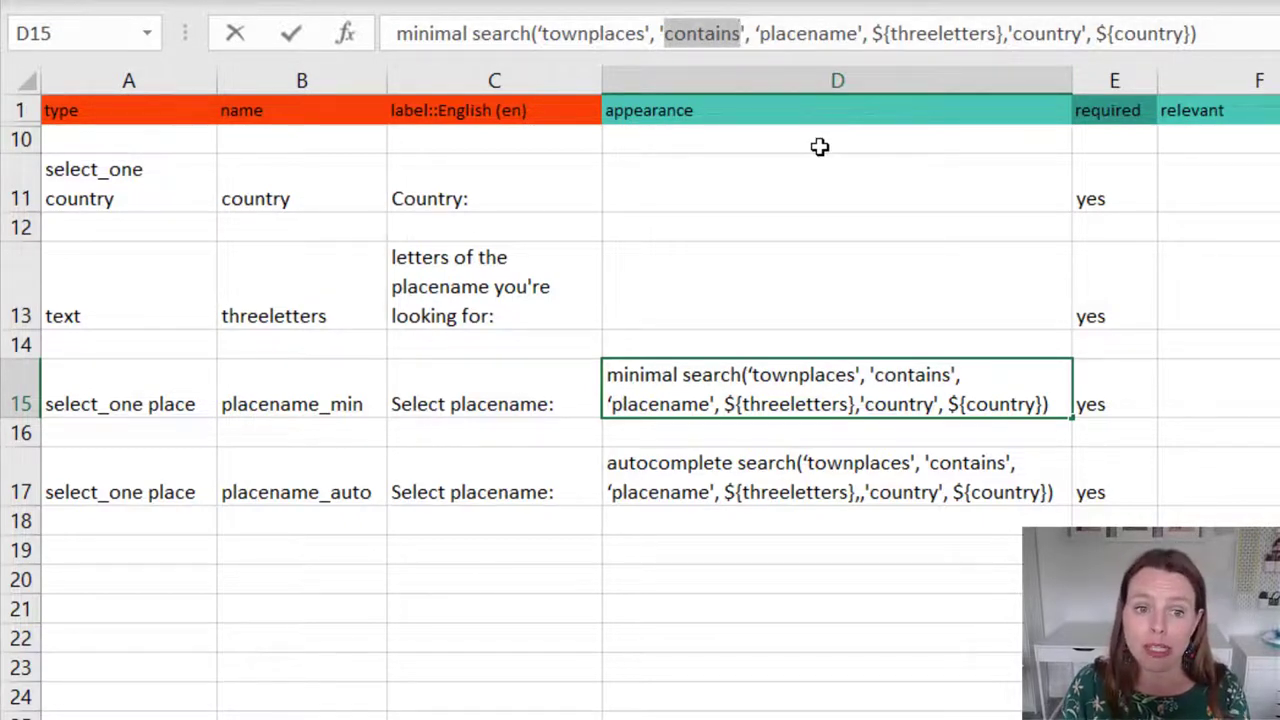
pyautogui.click(810, 35)
pyautogui.moveTo(762, 37); pyautogui.dragTo(852, 37)
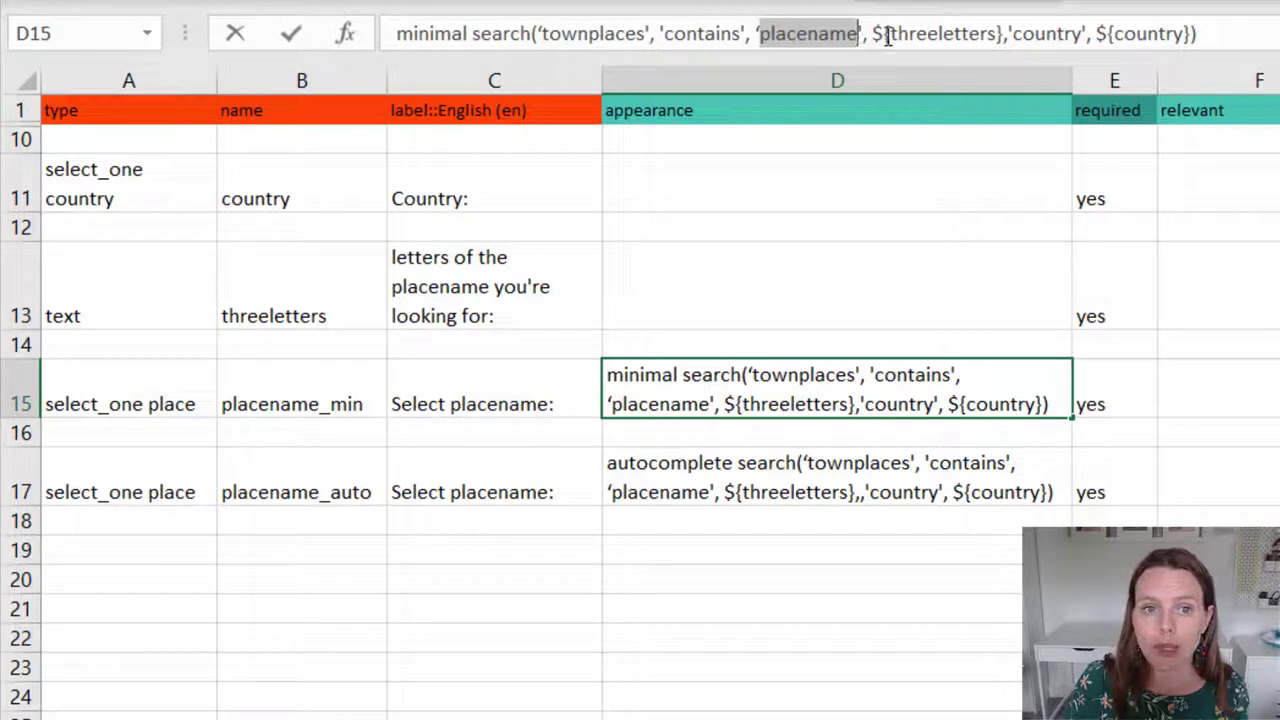
pyautogui.moveTo(874, 35); pyautogui.dragTo(998, 33)
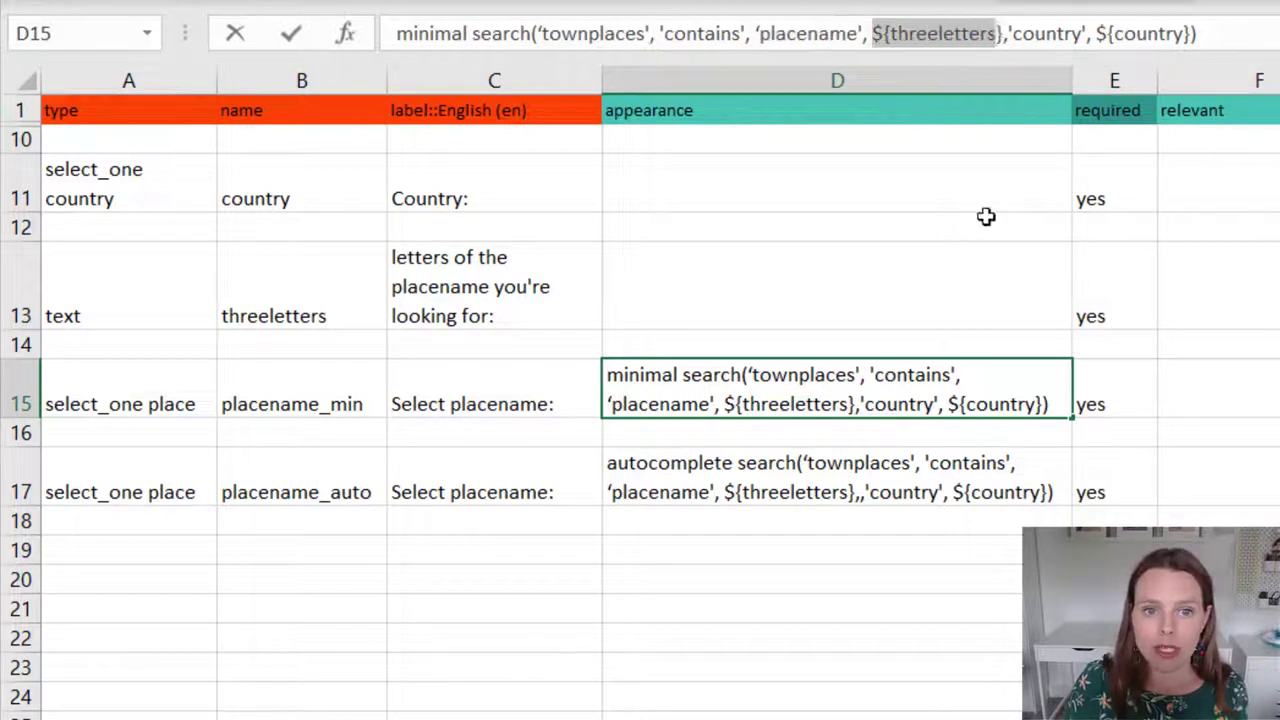
# Relate the threeletters question in row 13 to the placename argument of D15's formula
pyautogui.click(280, 287)
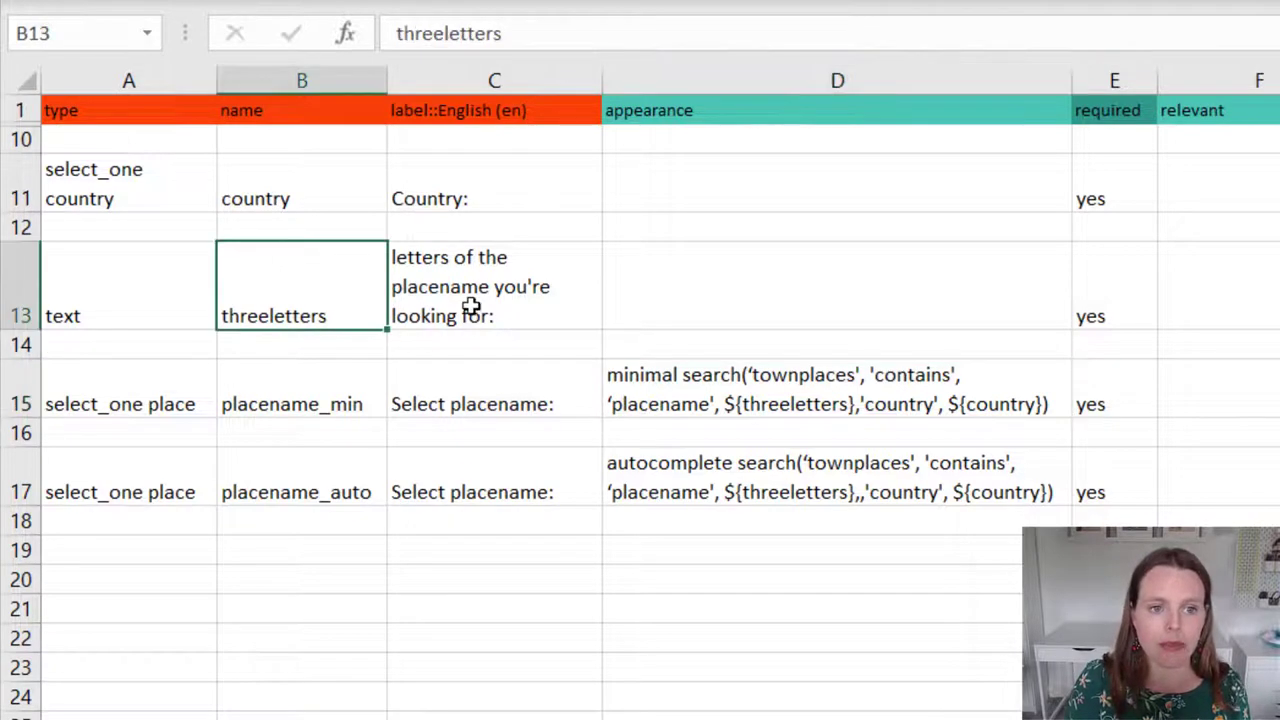
pyautogui.click(712, 432)
pyautogui.click(890, 400)
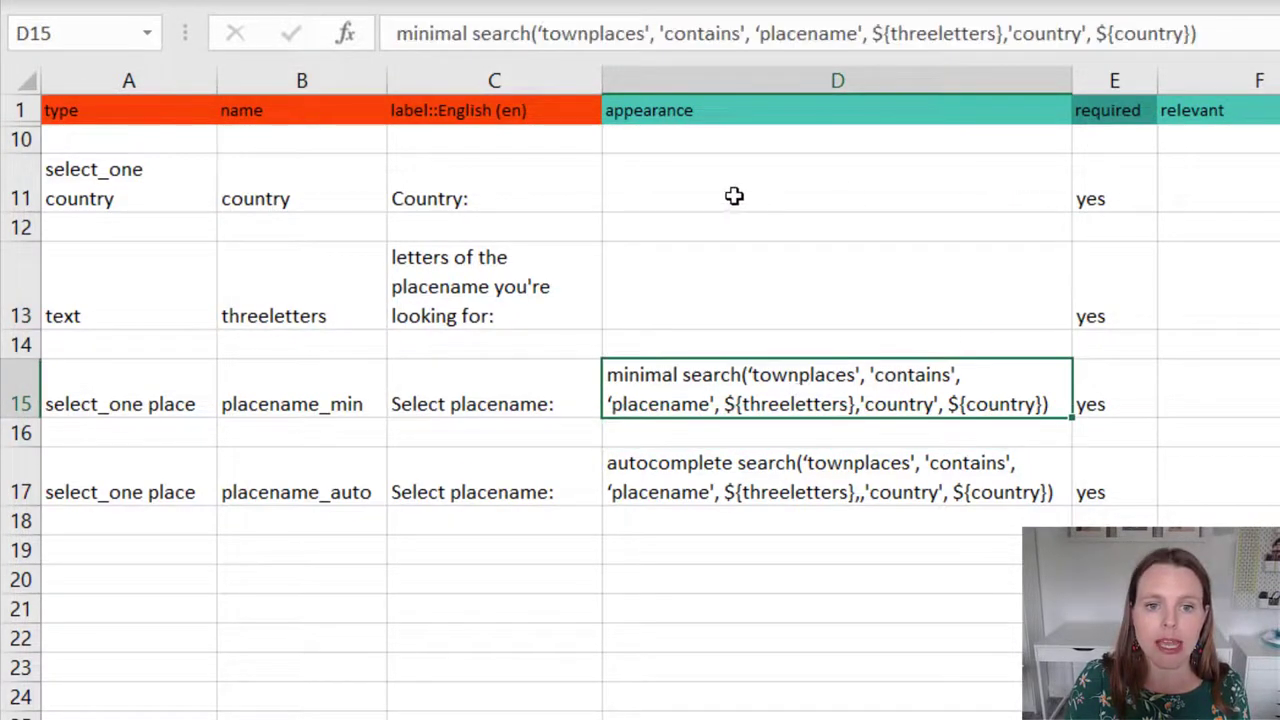
pyautogui.click(5, 287)
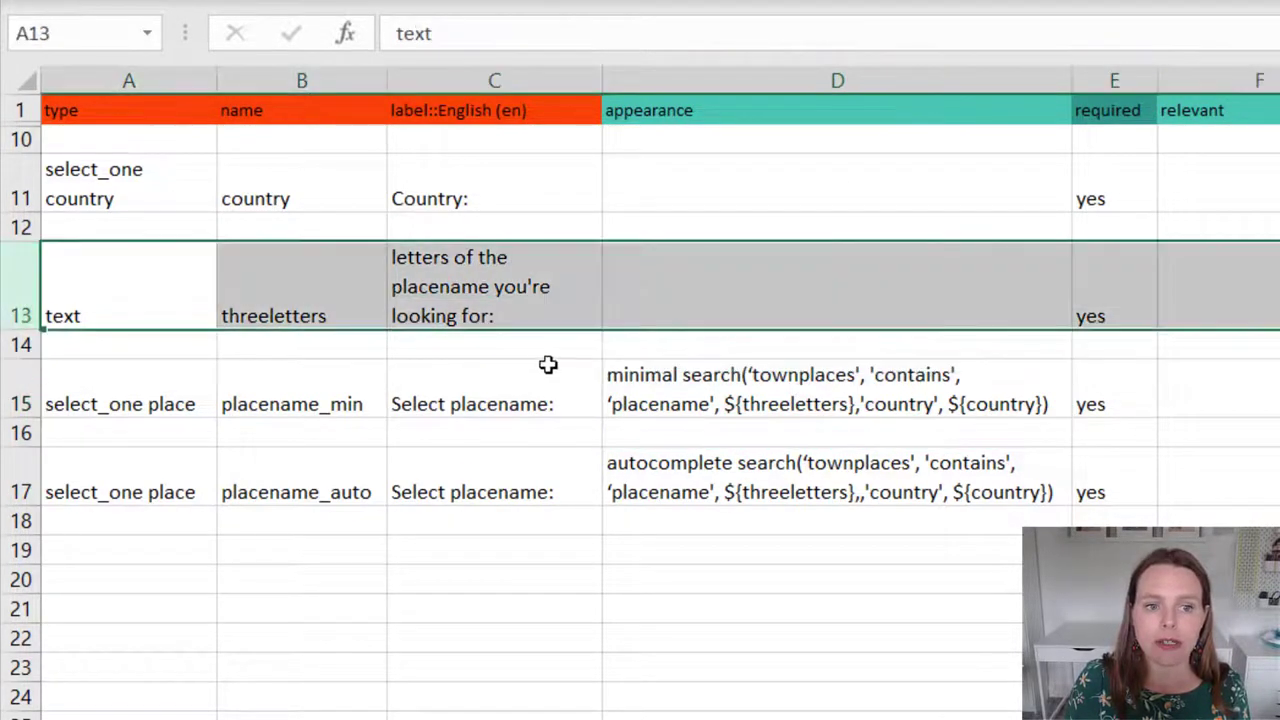
pyautogui.click(666, 397)
pyautogui.doubleClick(683, 404)
pyautogui.moveTo(710, 404); pyautogui.dragTo(622, 404)
# Highlight the 'country' filter column in the formula and link it to the country question
pyautogui.click(872, 33)
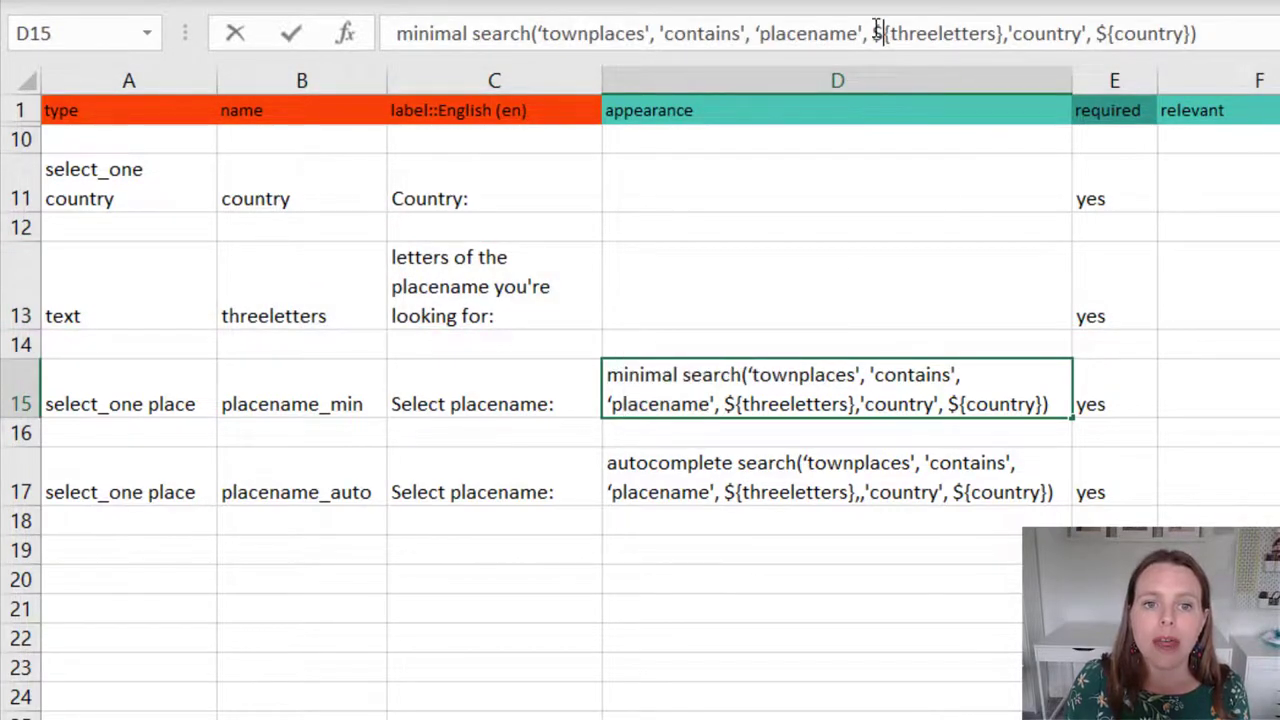
pyautogui.keyDown('shift'); pyautogui.click(1006, 33); pyautogui.keyUp('shift')
pyautogui.click(1016, 30)
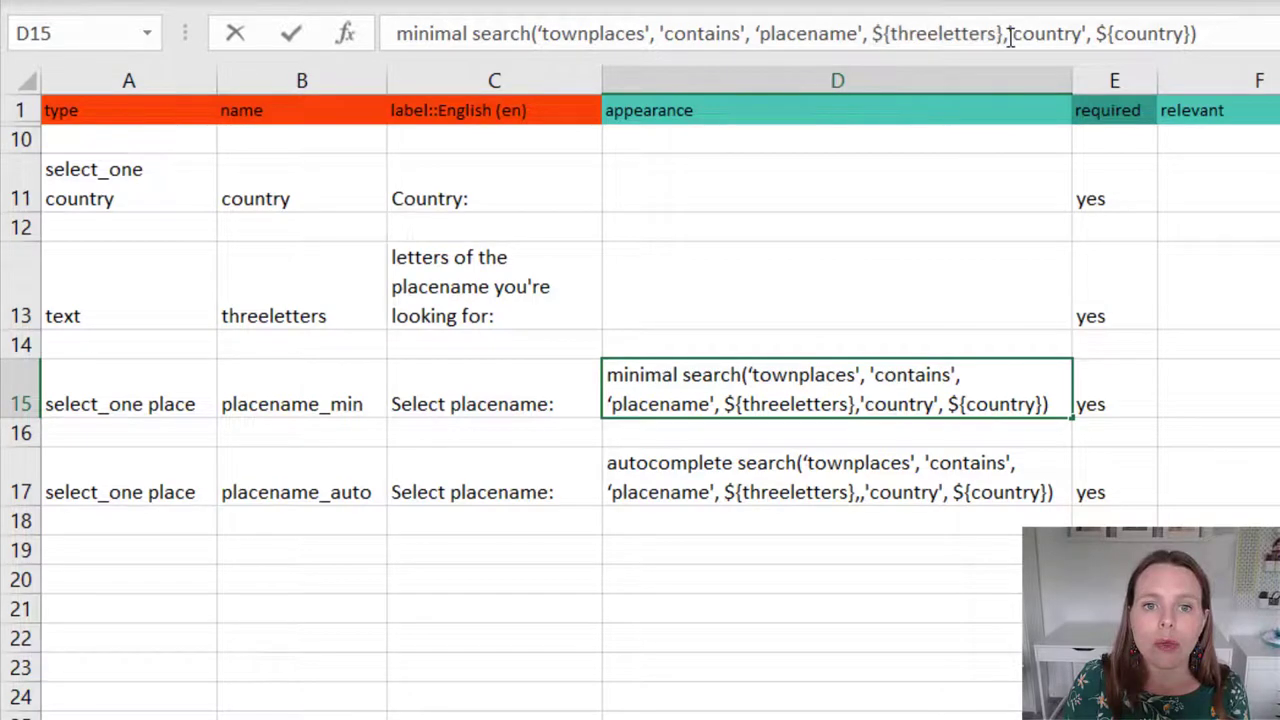
pyautogui.moveTo(1012, 36); pyautogui.dragTo(1180, 36)
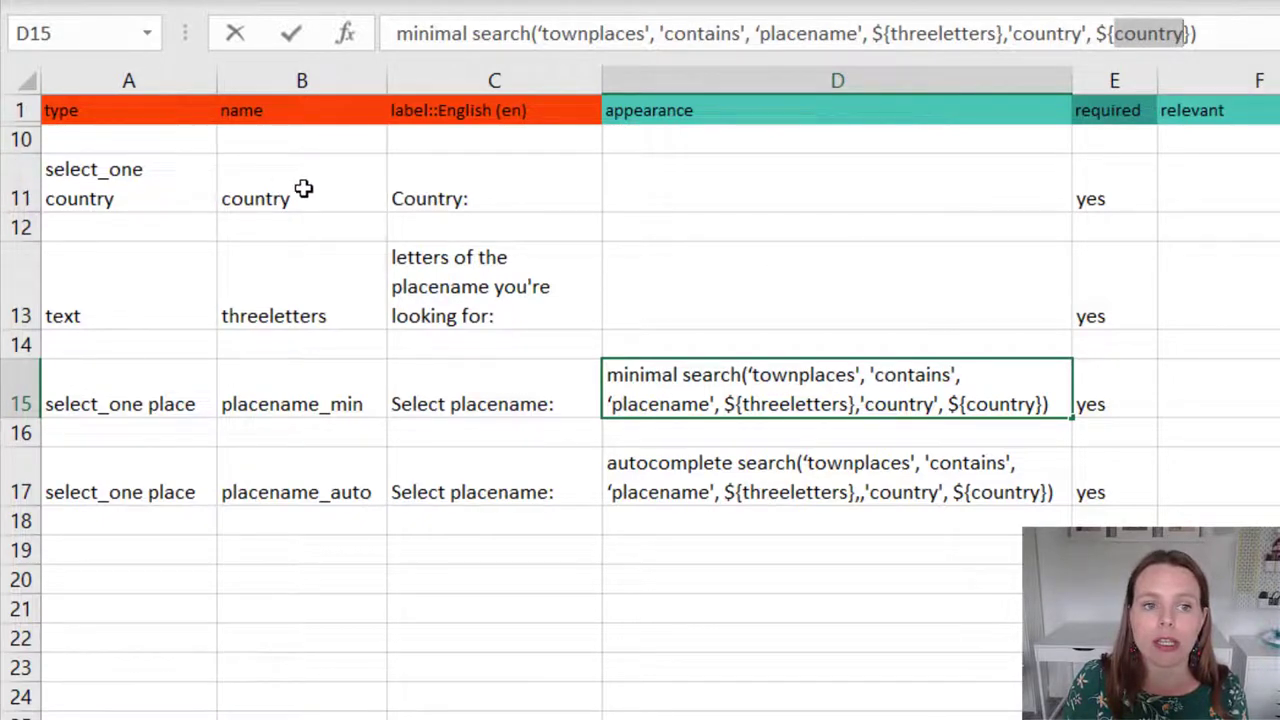
pyautogui.click(303, 186)
pyautogui.moveTo(250, 180); pyautogui.dragTo(960, 180)
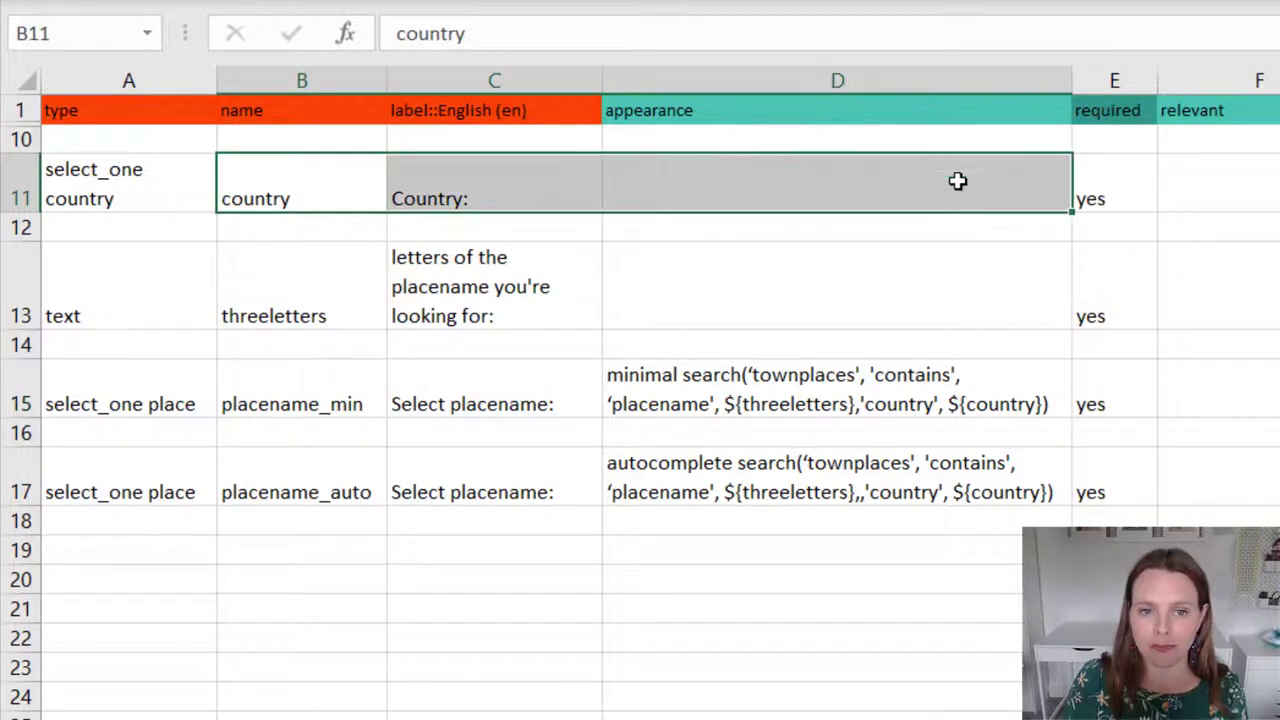
pyautogui.click(957, 404)
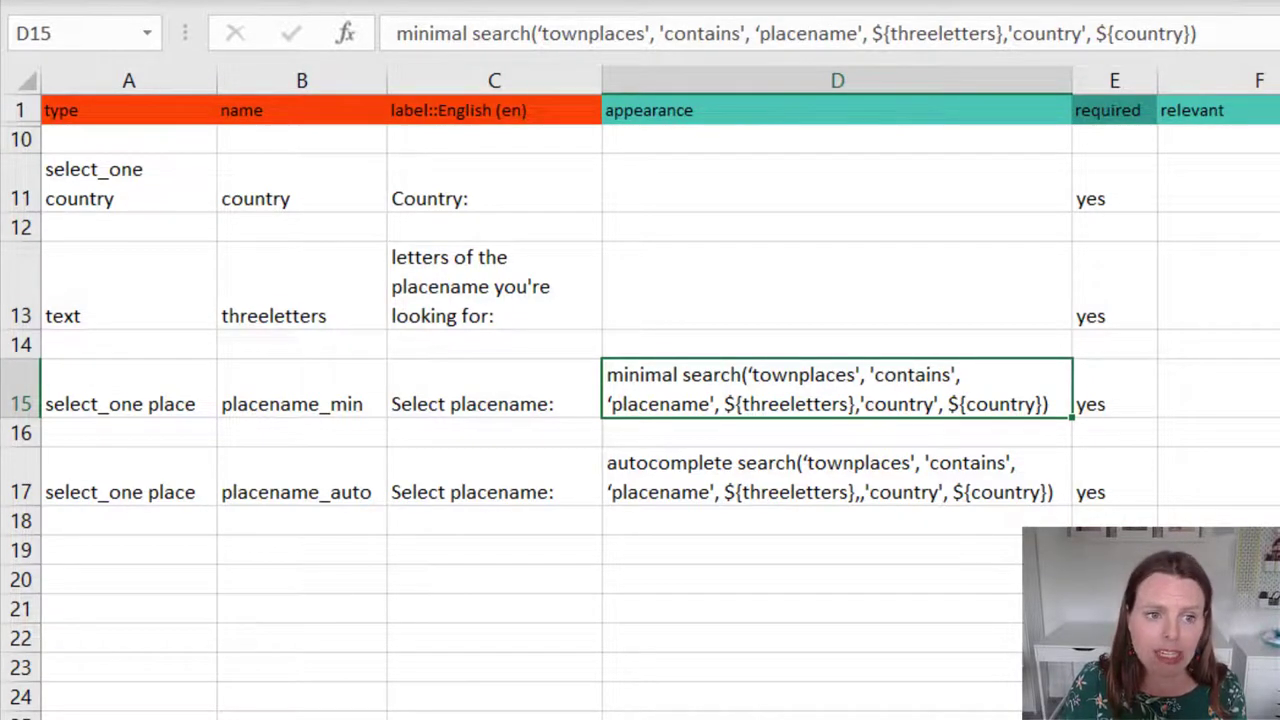
pyautogui.hotkey('ctrl', 'pagedown')
# Point out the place list's pcode value and placename label on the choices sheet
pyautogui.click(111, 237)
pyautogui.moveTo(100, 230); pyautogui.dragTo(380, 256)
pyautogui.click(111, 225)
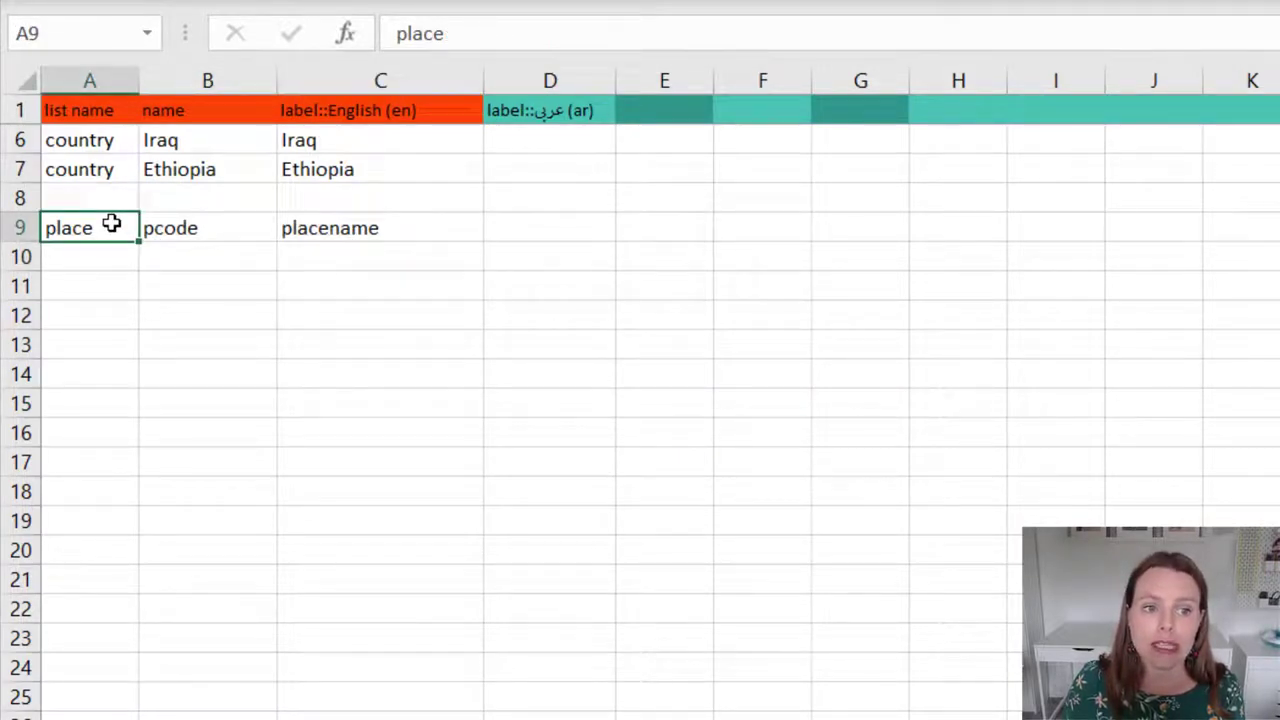
pyautogui.click(172, 229)
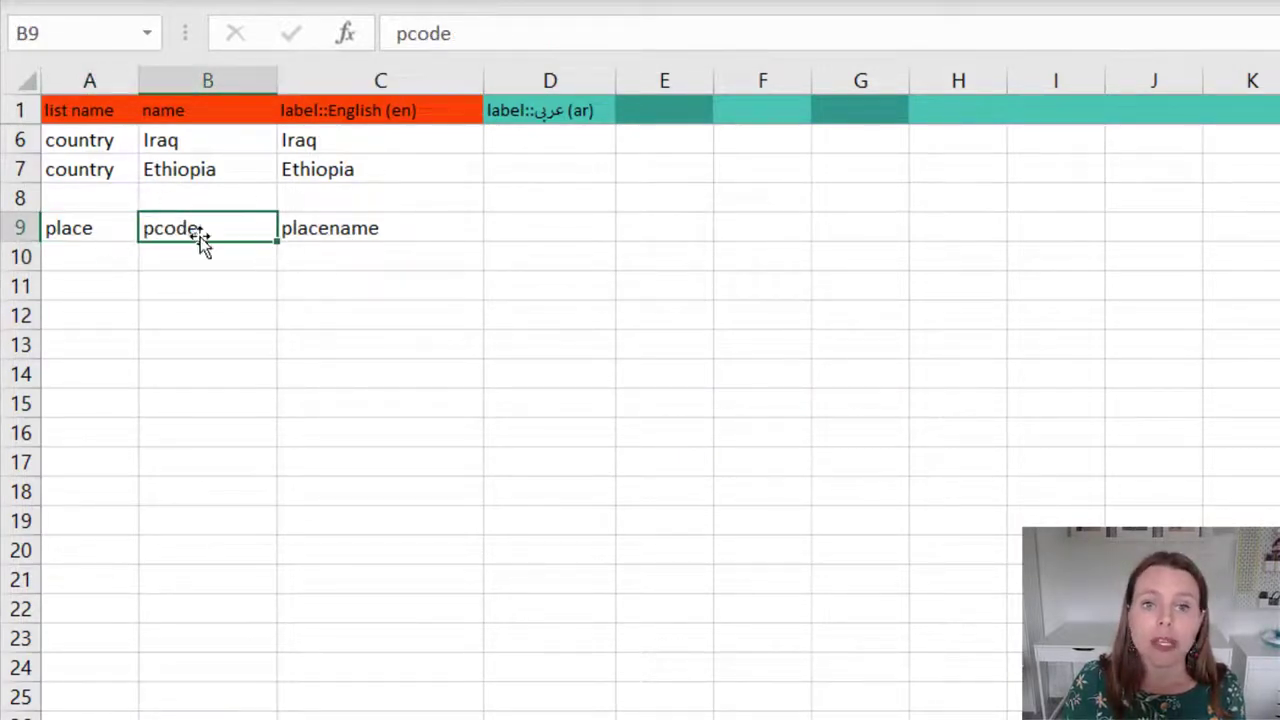
pyautogui.click(334, 229)
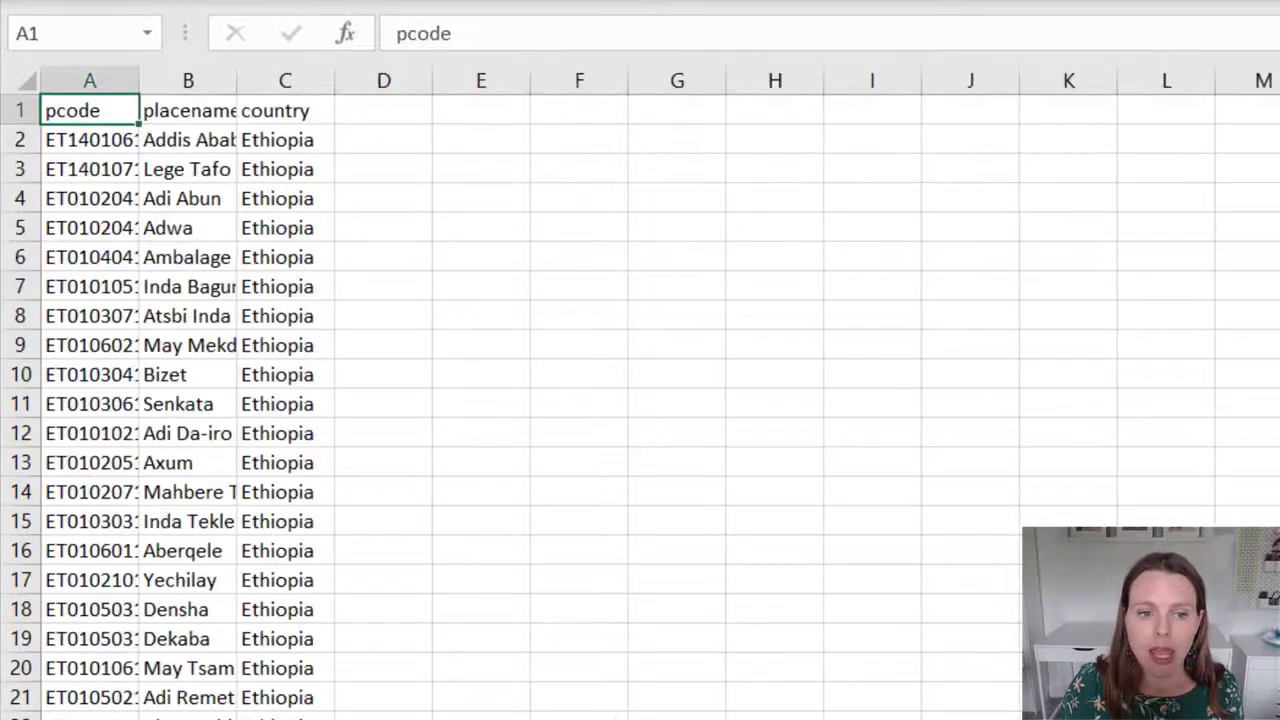
# In the place data workbook, autofit all columns and scroll down to the Iraq rows
pyautogui.click(380, 527)
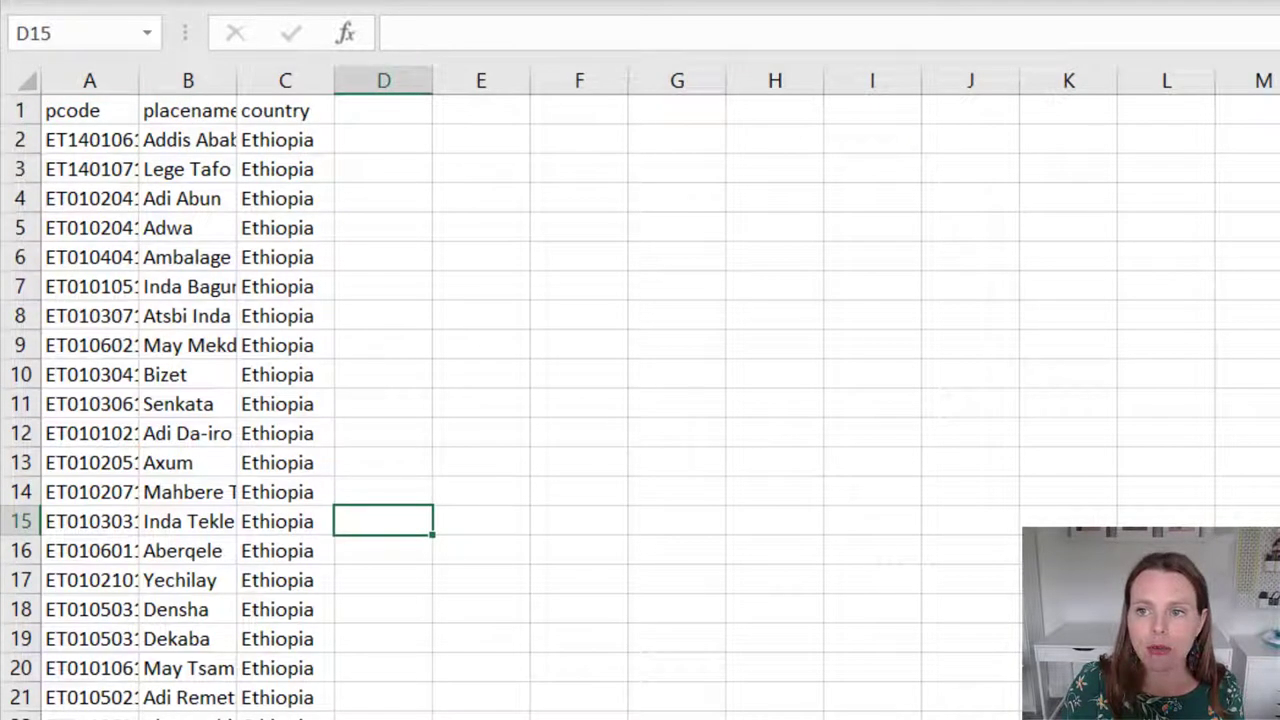
pyautogui.click(27, 78)
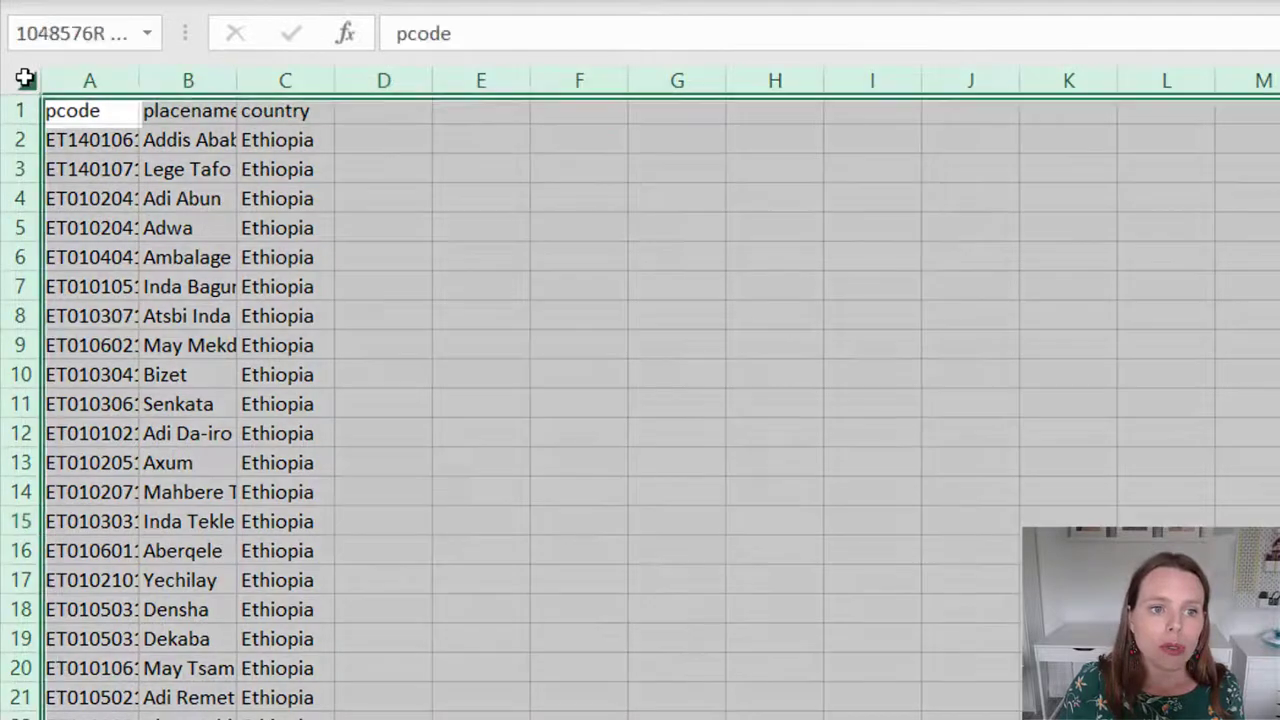
pyautogui.doubleClick(139, 80)
pyautogui.click(489, 128)
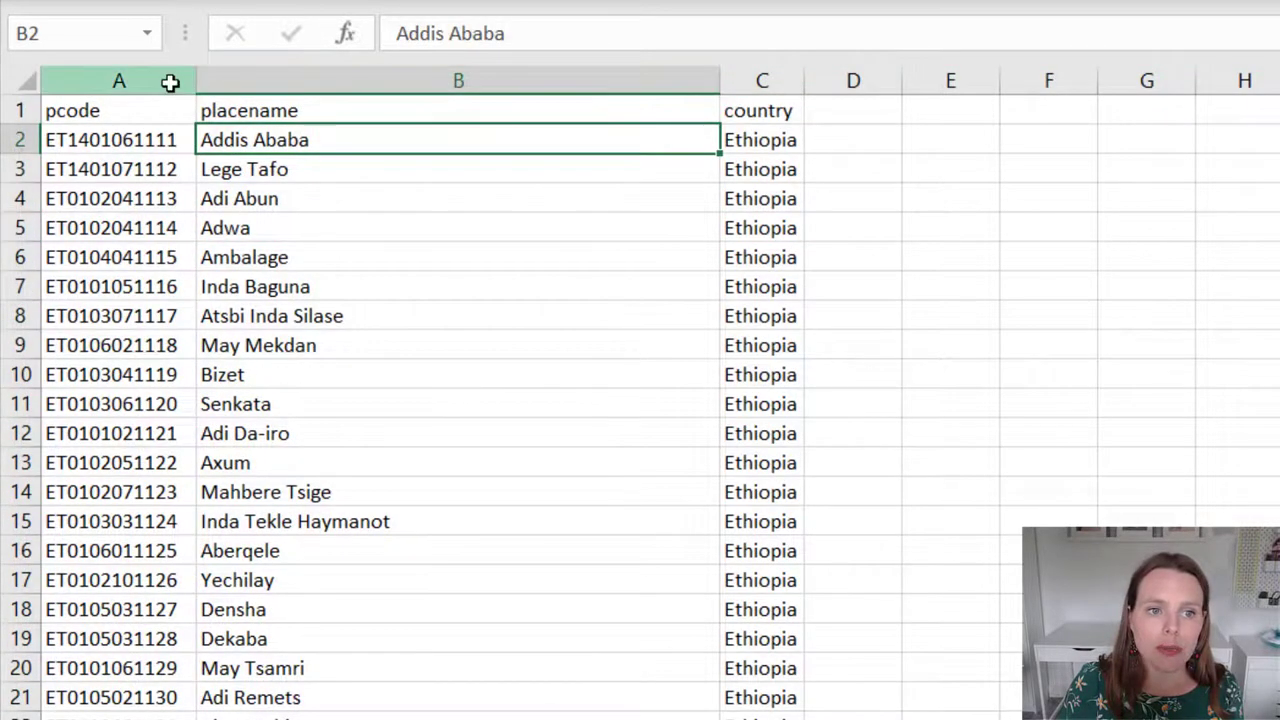
pyautogui.hotkey('ctrl', 'shift', 'Down')
pyautogui.click(323, 85)
pyautogui.click(764, 85)
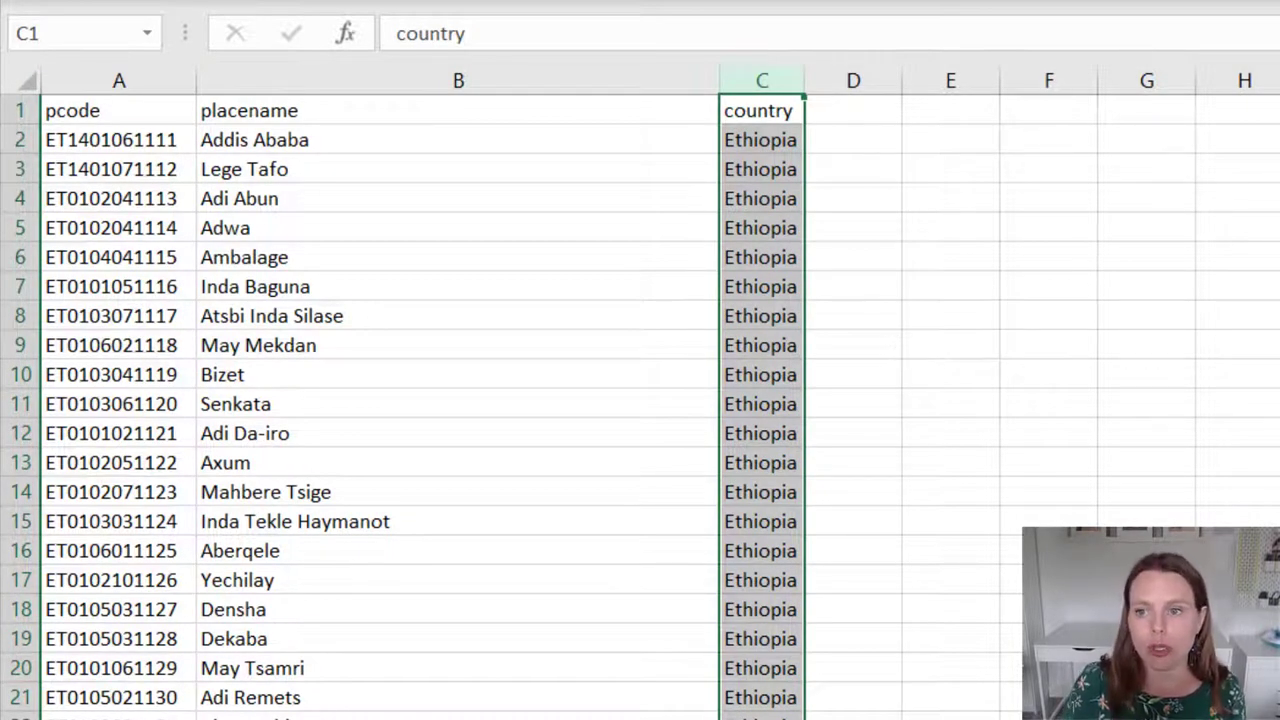
pyautogui.scroll(-20, 400, 400)
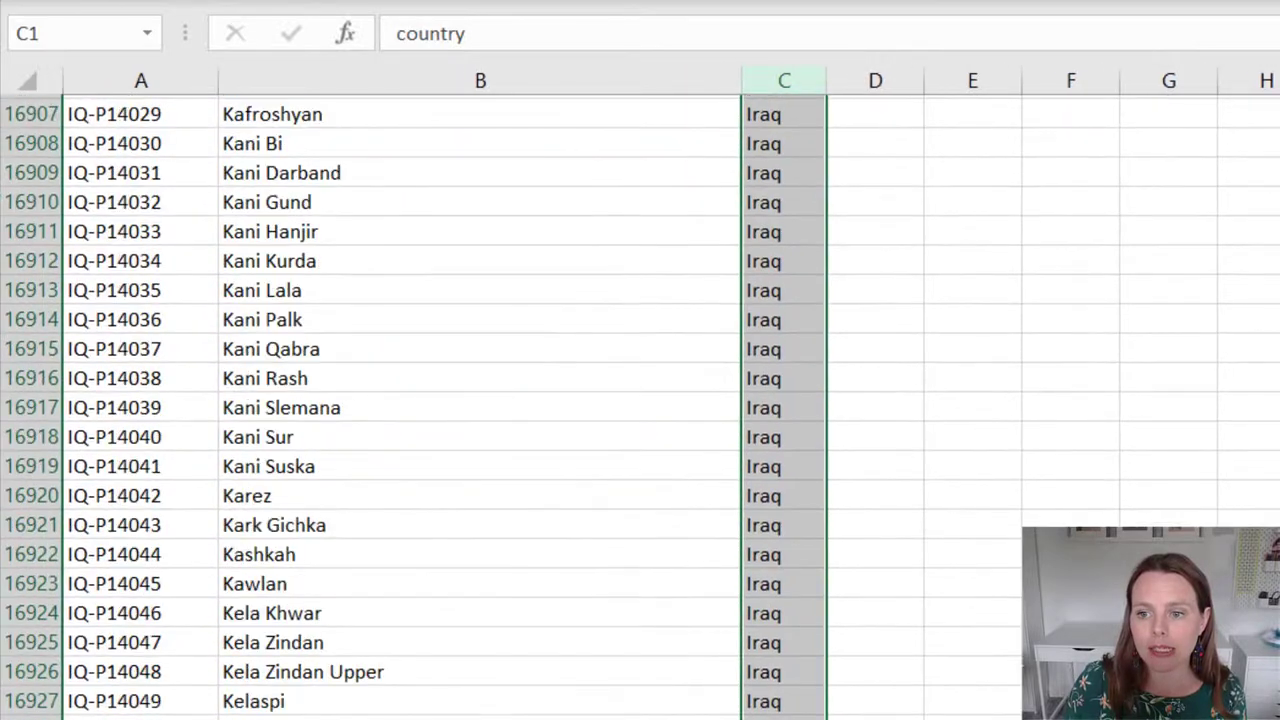
pyautogui.scroll(-20, 400, 400)
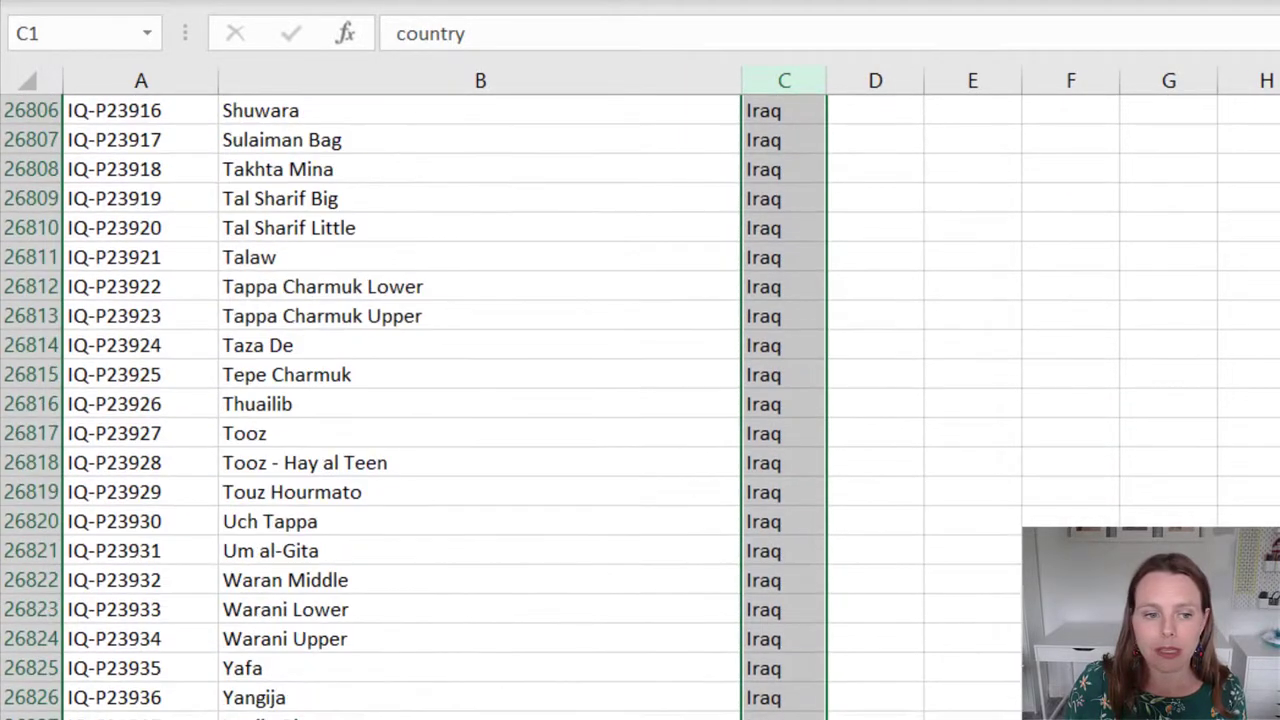
pyautogui.click(141, 719)
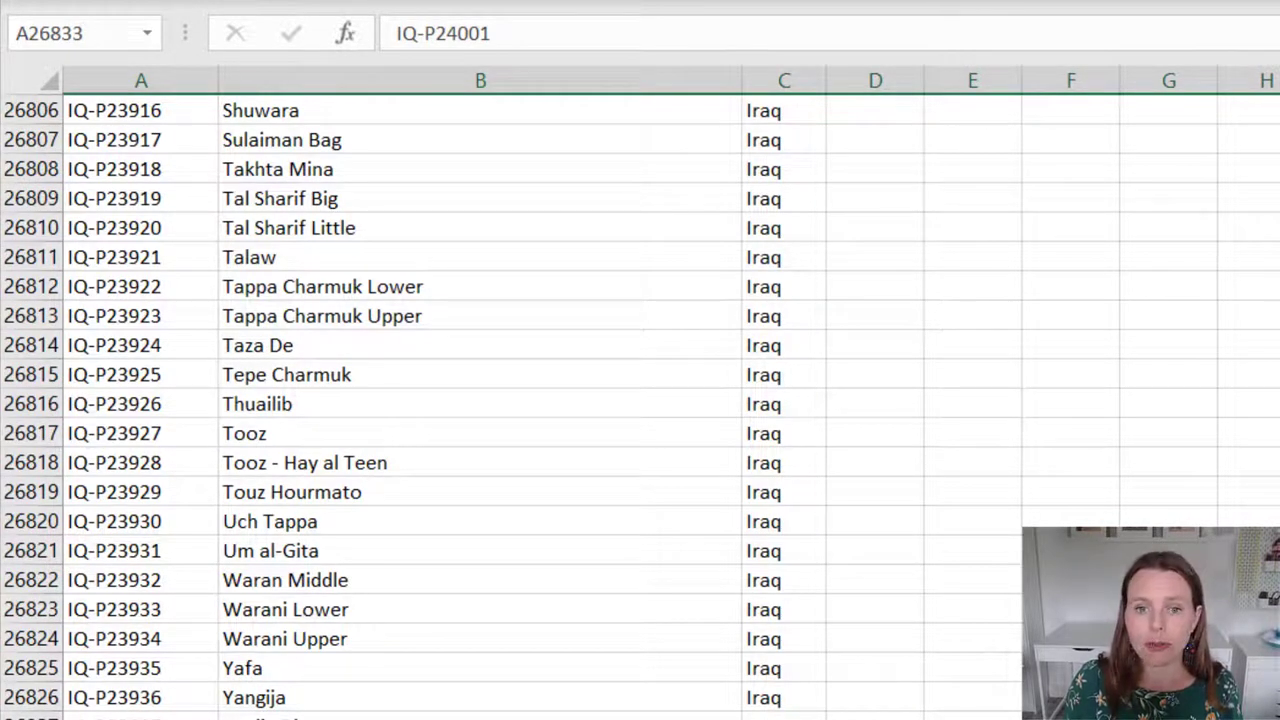
pyautogui.click(1279, 550)
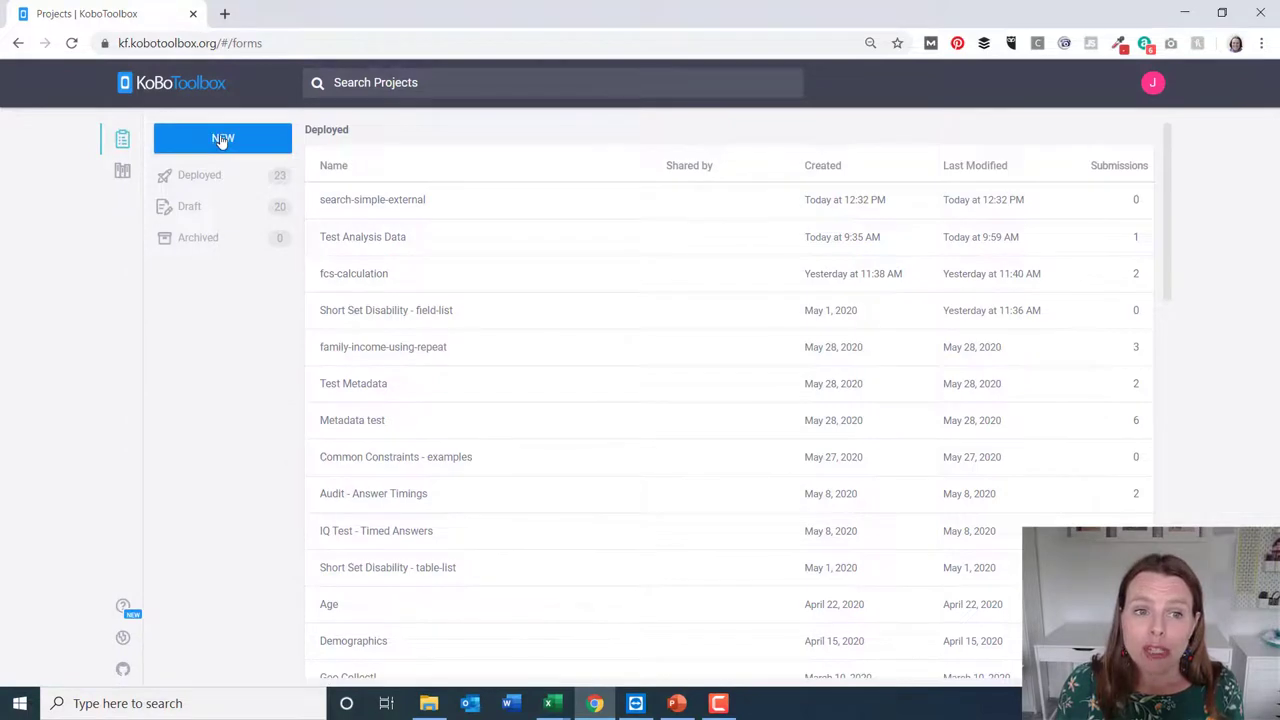
# Create a new KoboToolbox project by uploading the search-enter-threeletters XLSForm, then deploy it
pyautogui.click(222, 141)
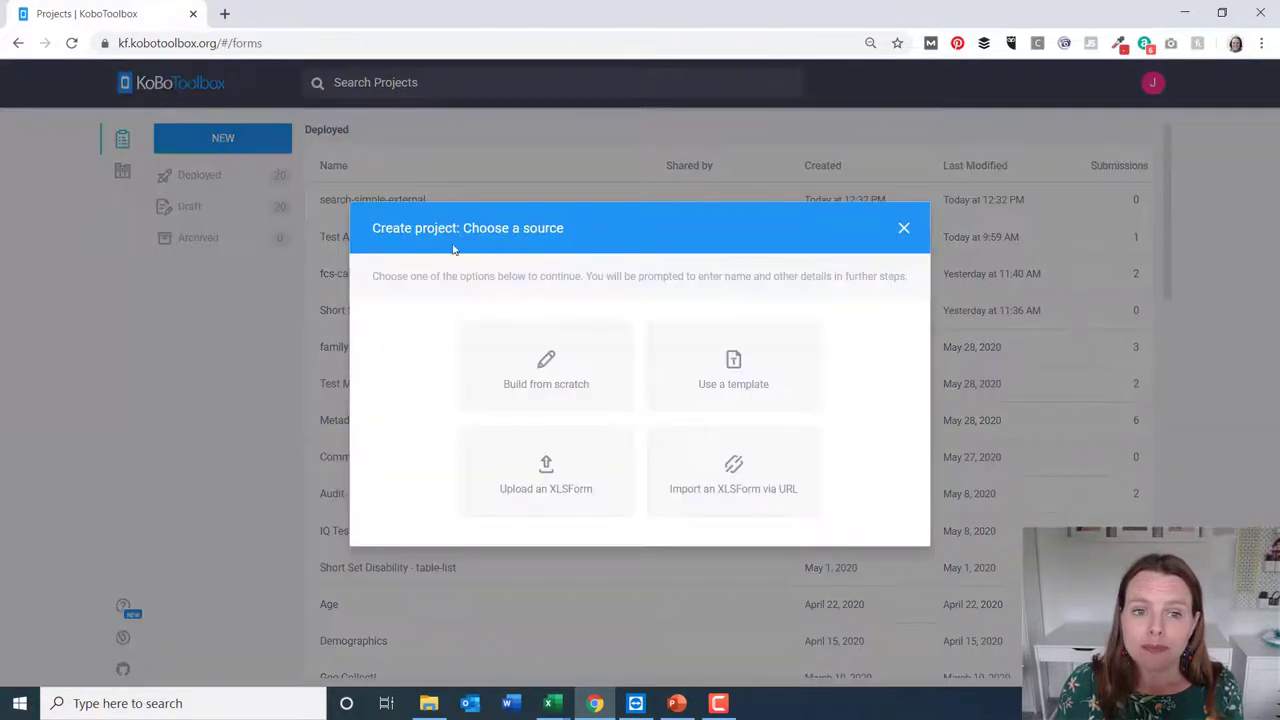
pyautogui.click(557, 472)
pyautogui.click(583, 423)
pyautogui.doubleClick(243, 133)
pyautogui.click(850, 530)
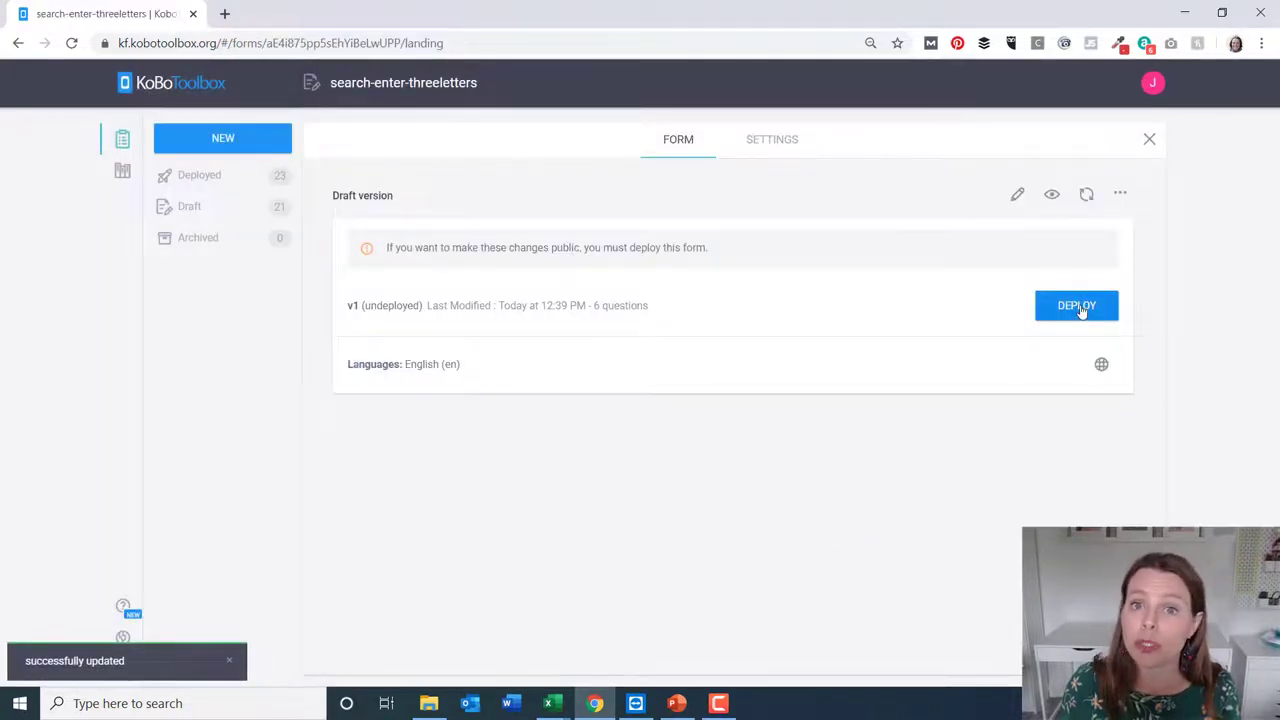
pyautogui.click(1080, 311)
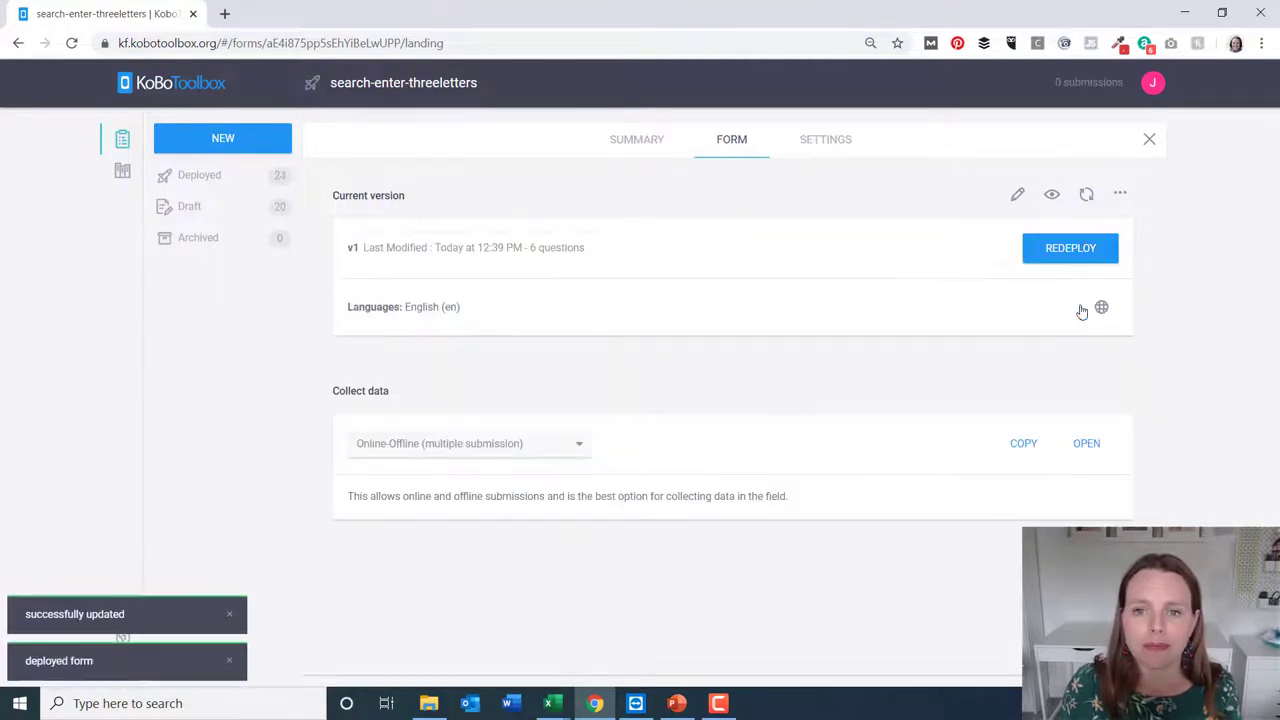
# Upload townplaces.csv as a media document in the form's Media settings
pyautogui.click(828, 148)
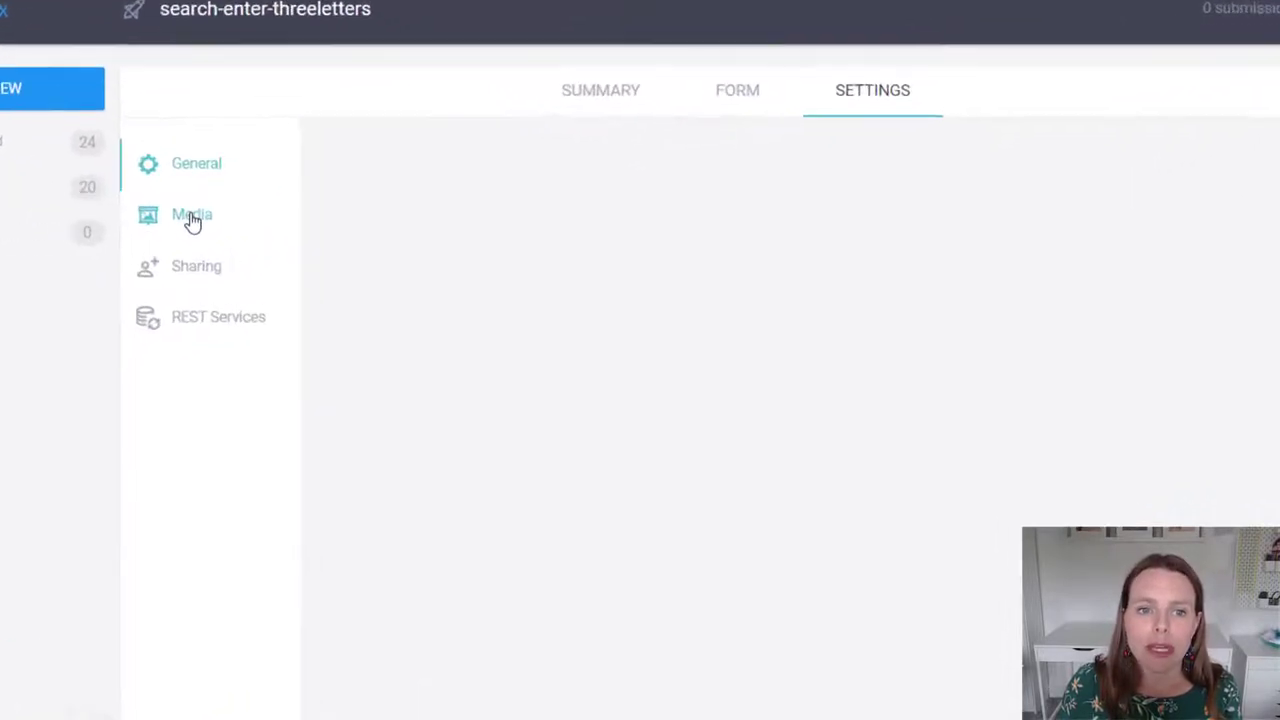
pyautogui.click(192, 219)
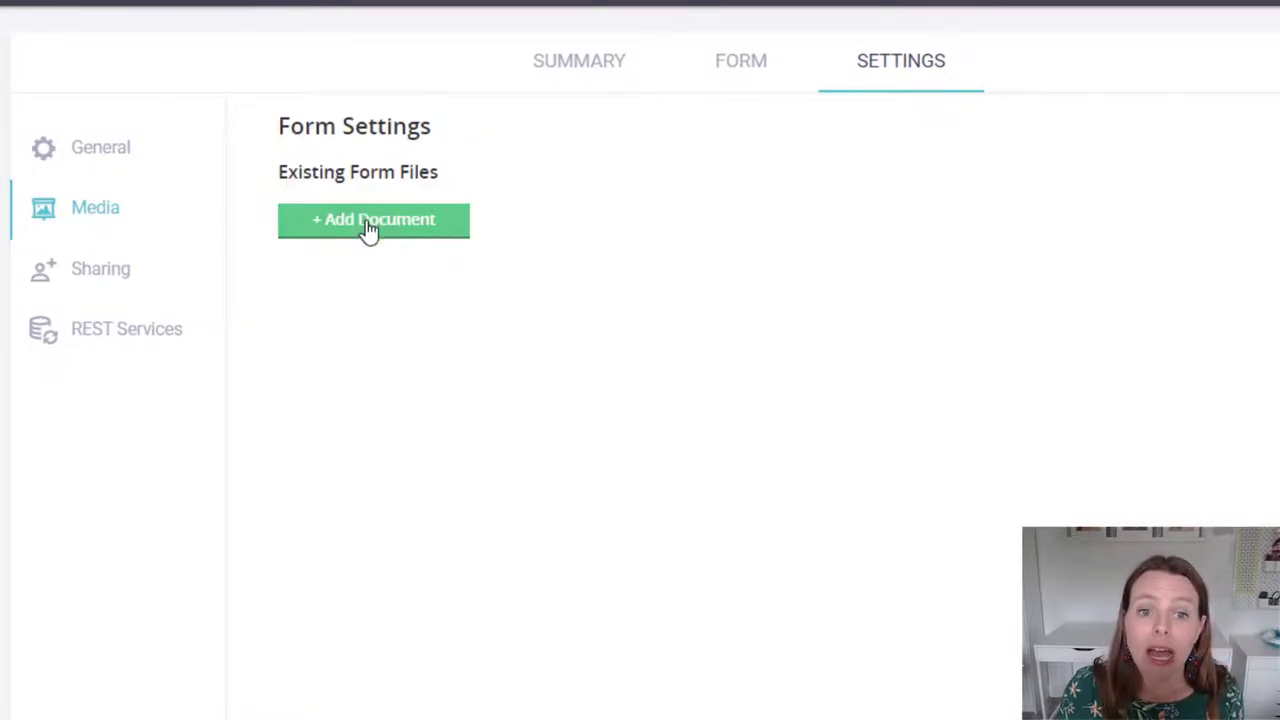
pyautogui.click(366, 226)
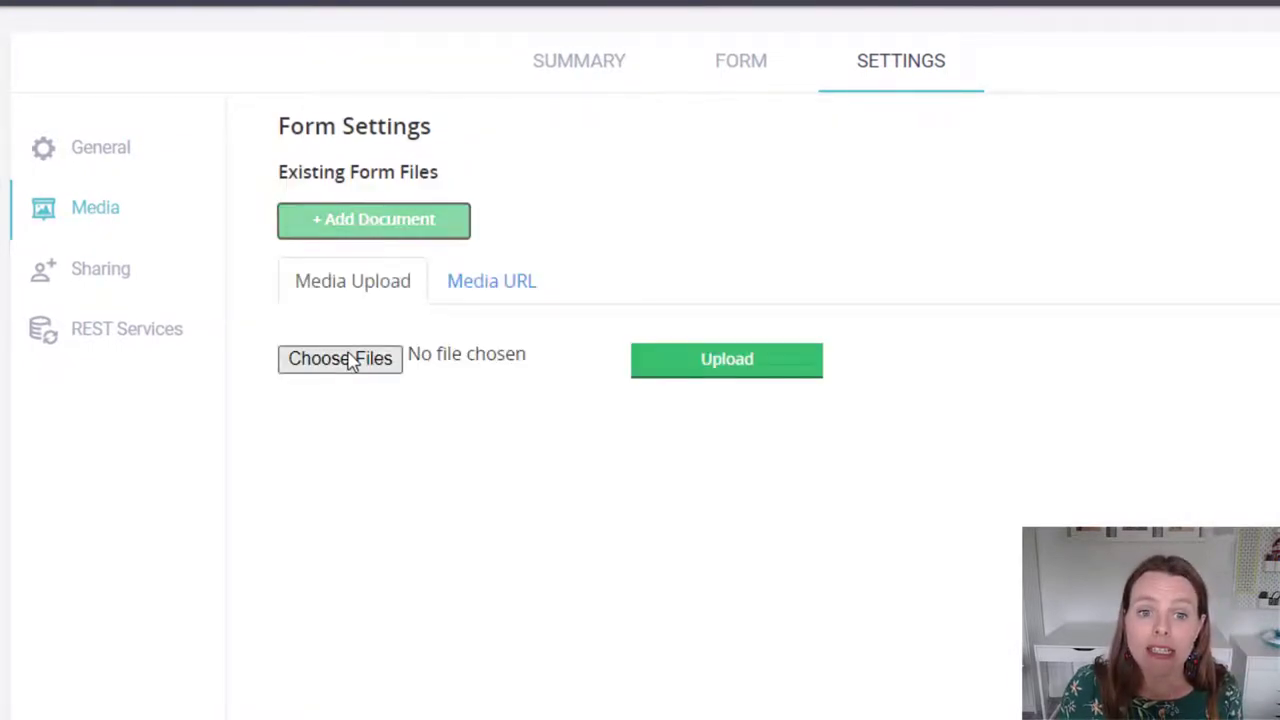
pyautogui.click(345, 359)
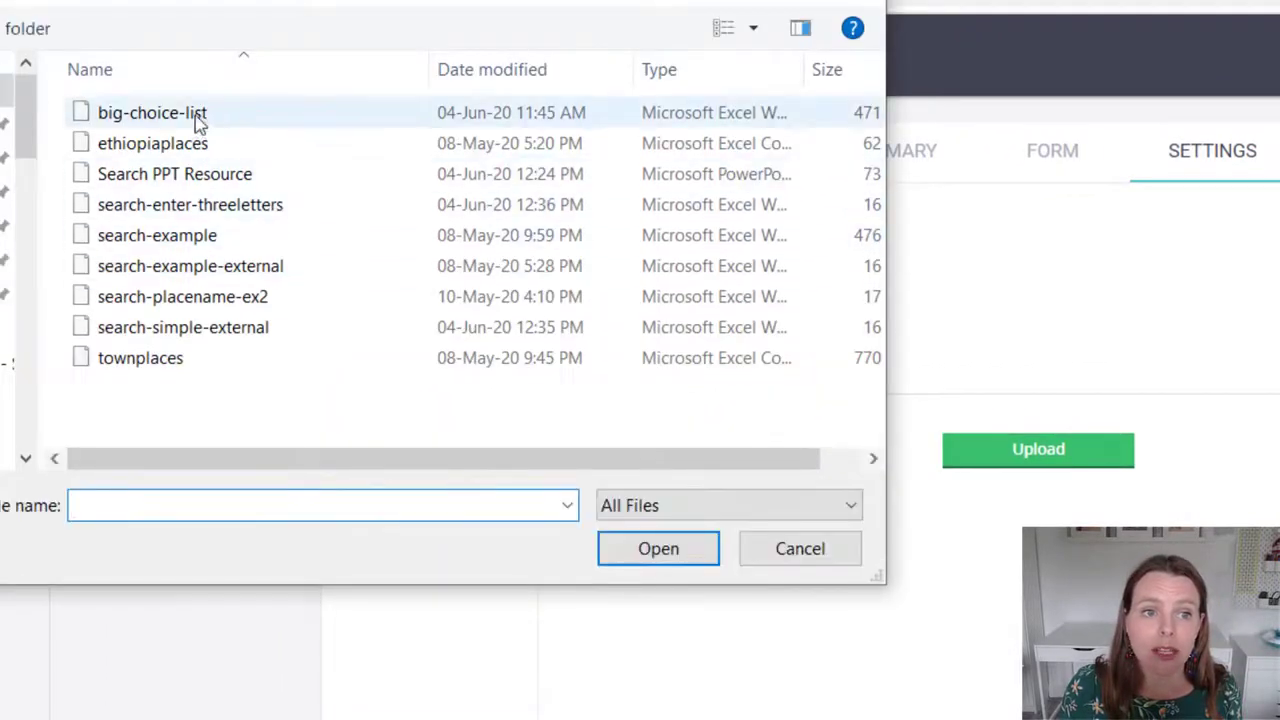
pyautogui.click(195, 362)
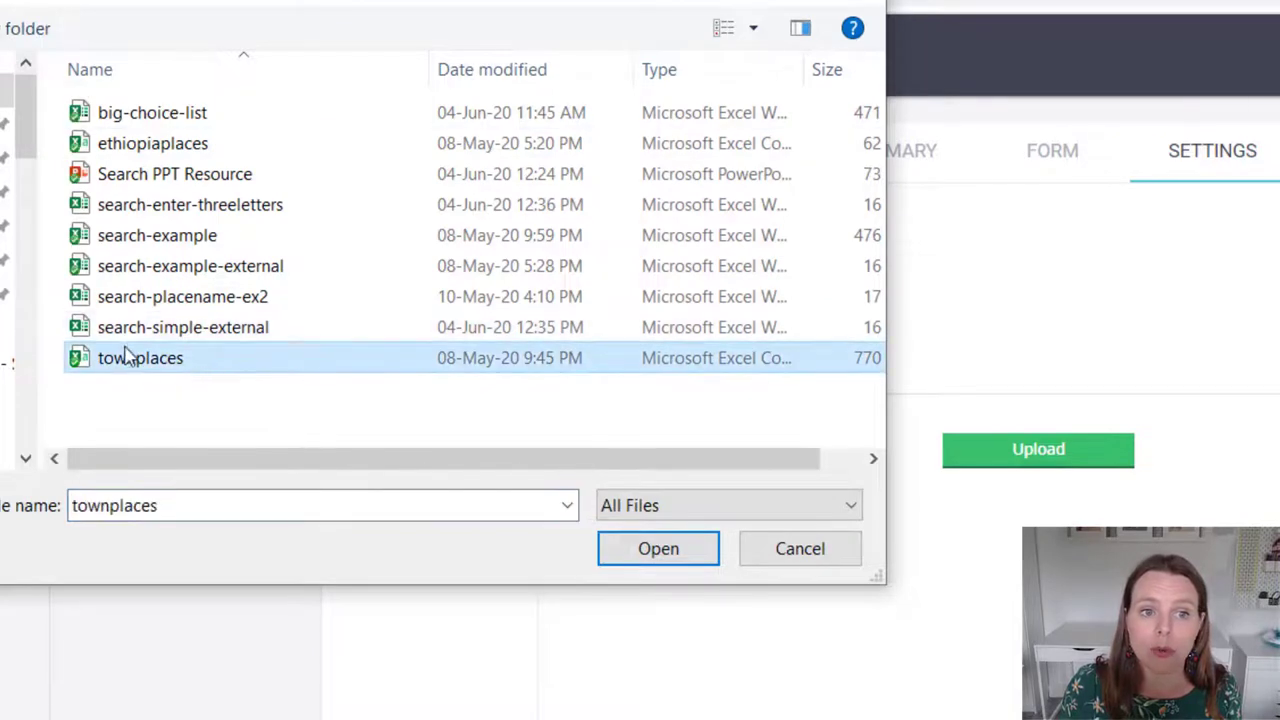
pyautogui.click(672, 551)
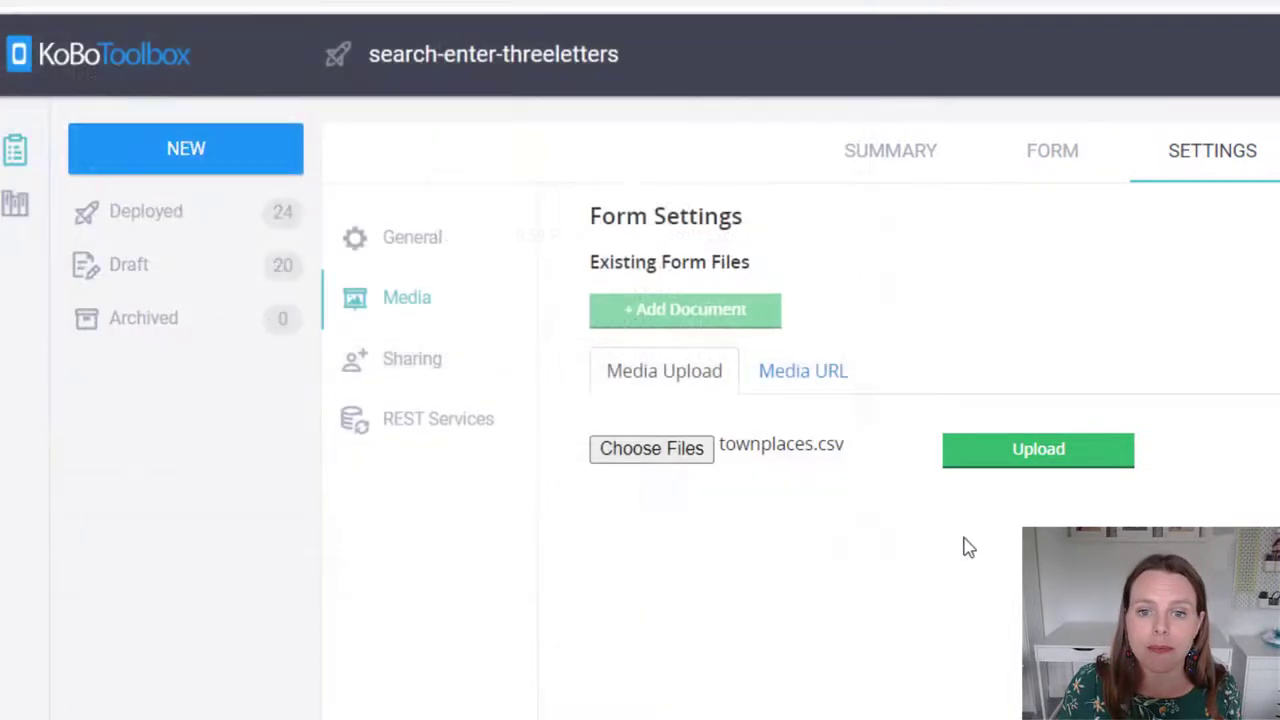
pyautogui.click(1045, 455)
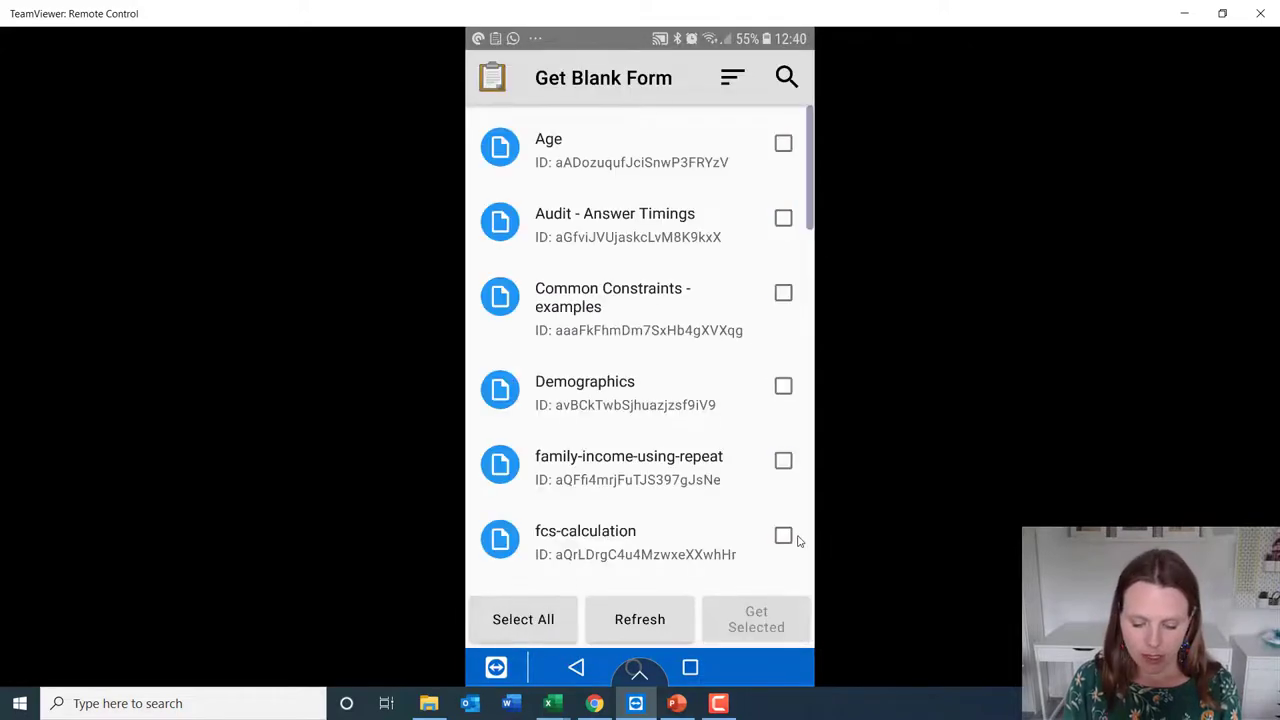
# Scroll down the ODK Collect Get Blank Form list to reach search-enter-threeletters
pyautogui.scroll(-5, 798, 540)
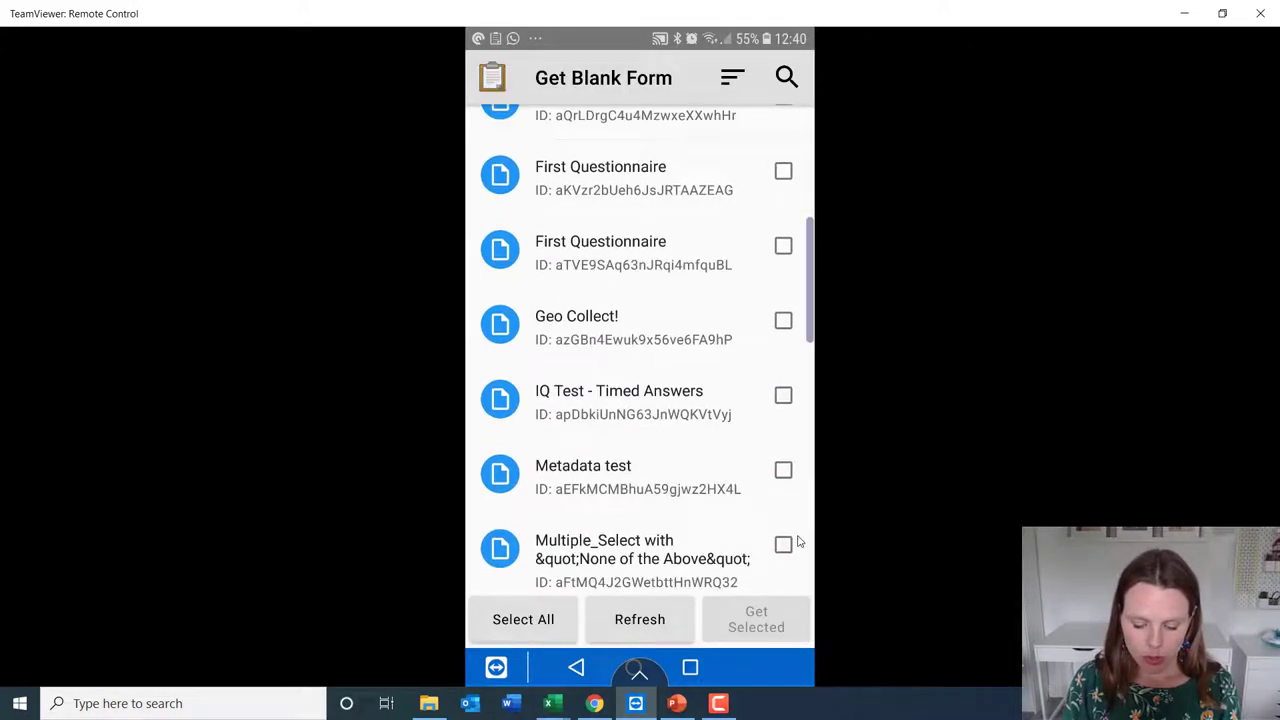
pyautogui.scroll(-1, 798, 542)
pyautogui.scroll(-8, 798, 542)
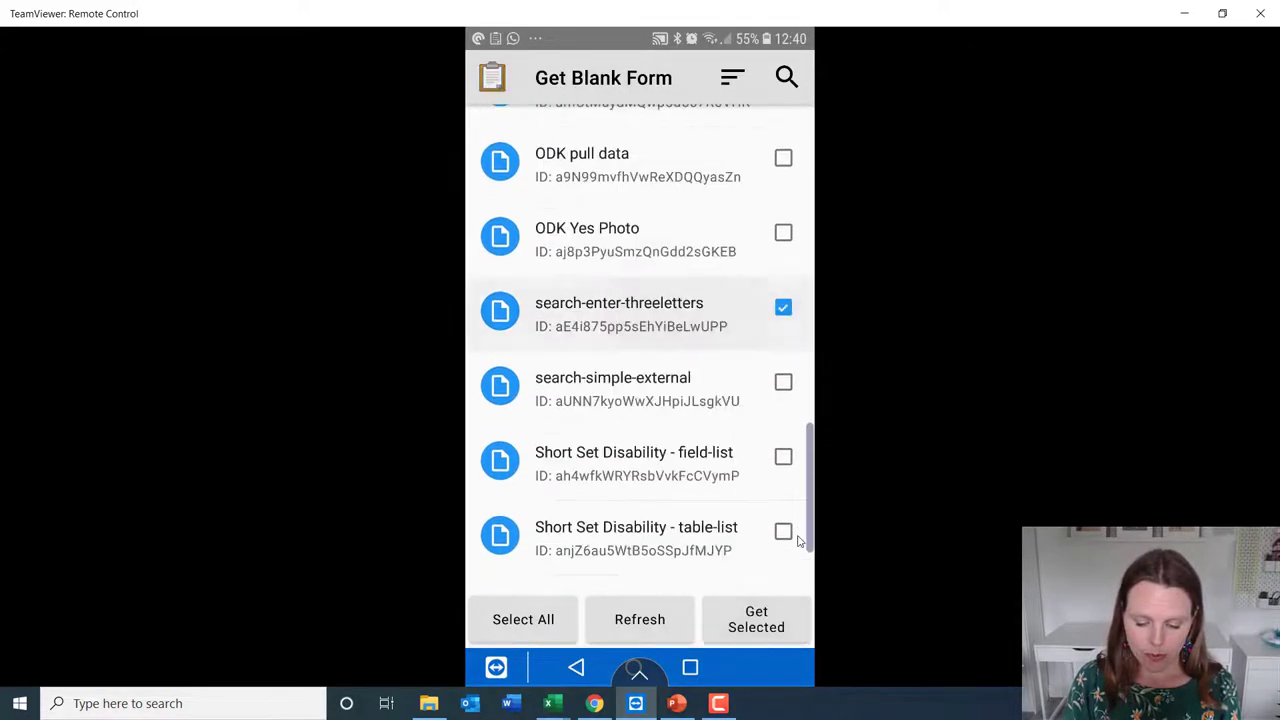